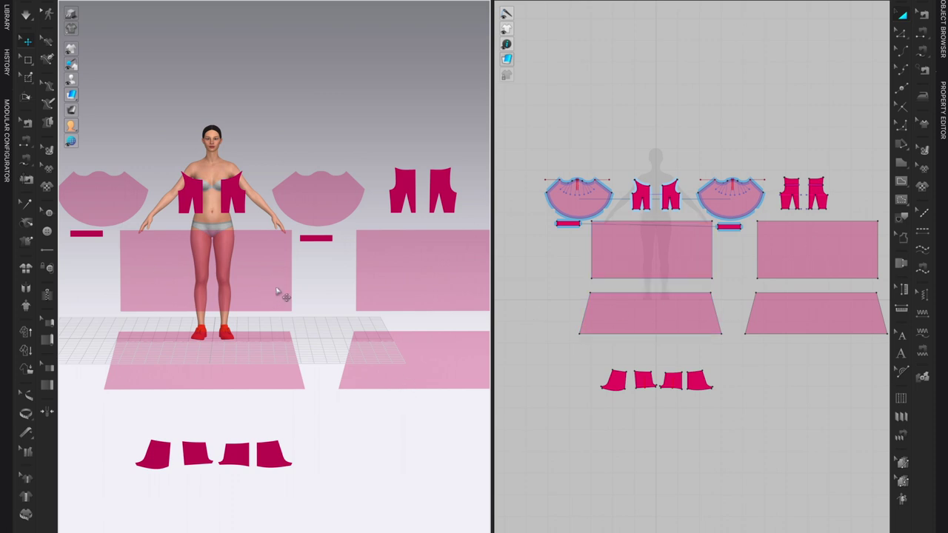
Step: Expand the 3D garment view to fill the workspace and inspect the pattern pieces around the avatar from the front
right_drag(422, 408, 402, 406)
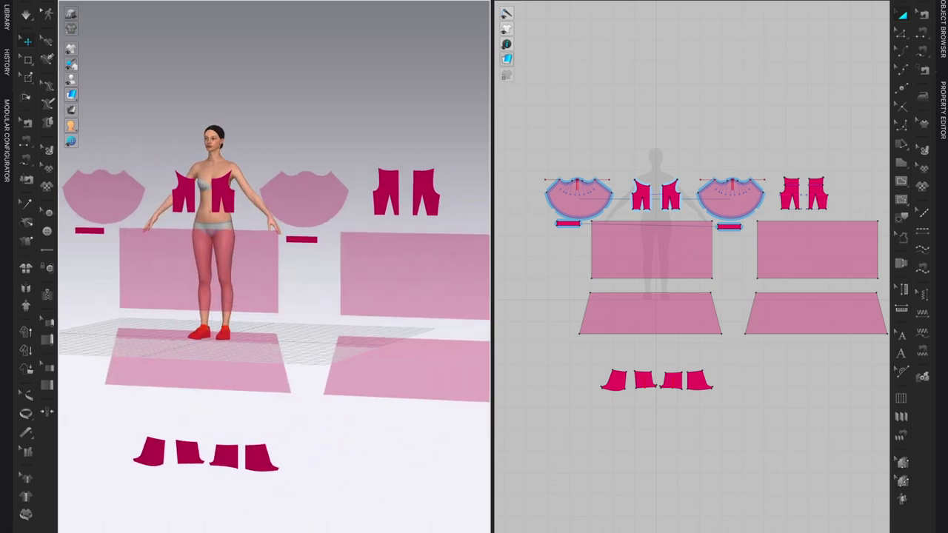
key(Tab)
right_drag(676, 372, 613, 359)
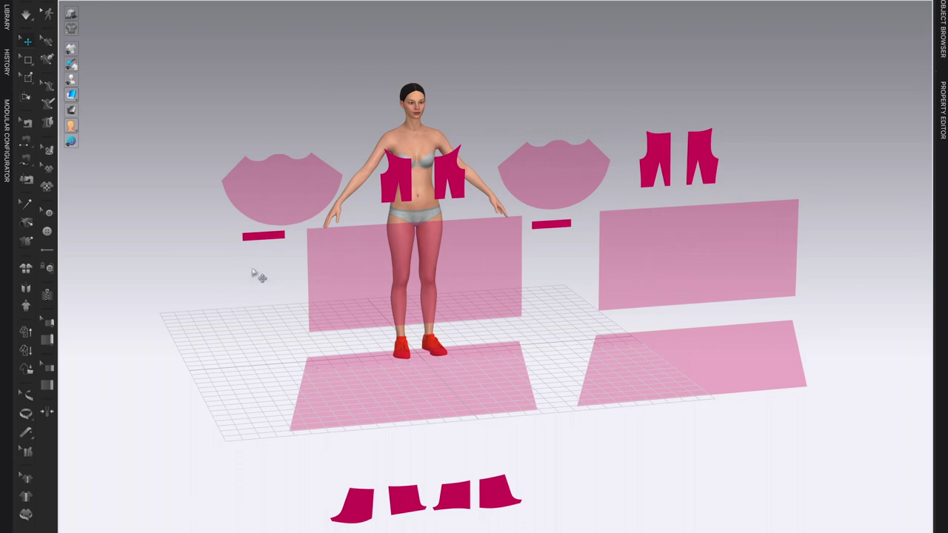
right_drag(473, 267, 552, 268)
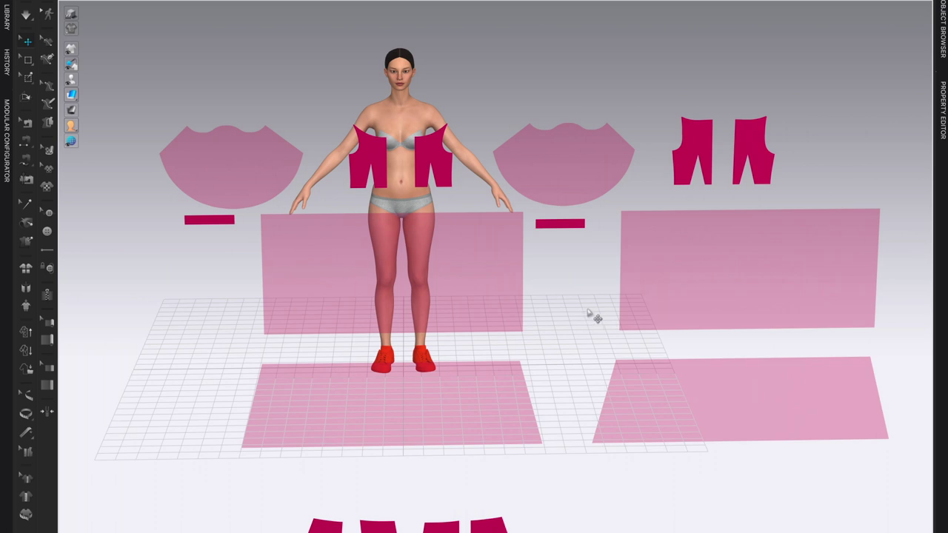
scroll(589, 317, down, 2)
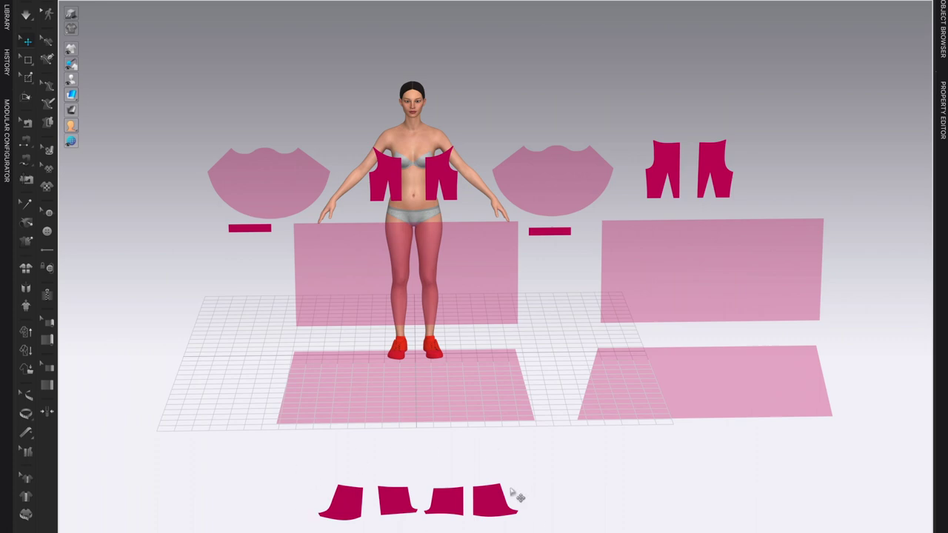
right_drag(440, 476, 552, 411)
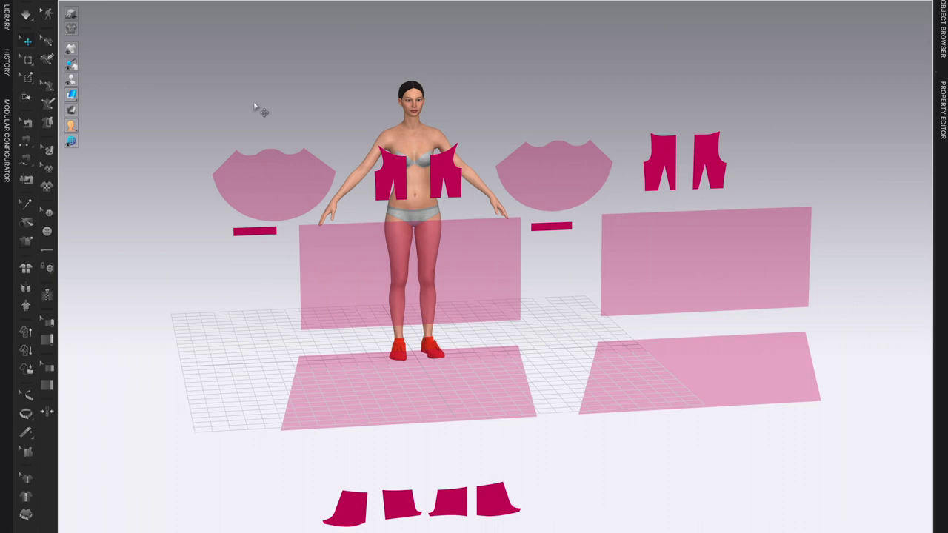
Step: Show the avatar's arrangement points and hide them again
mouse_move(74, 79)
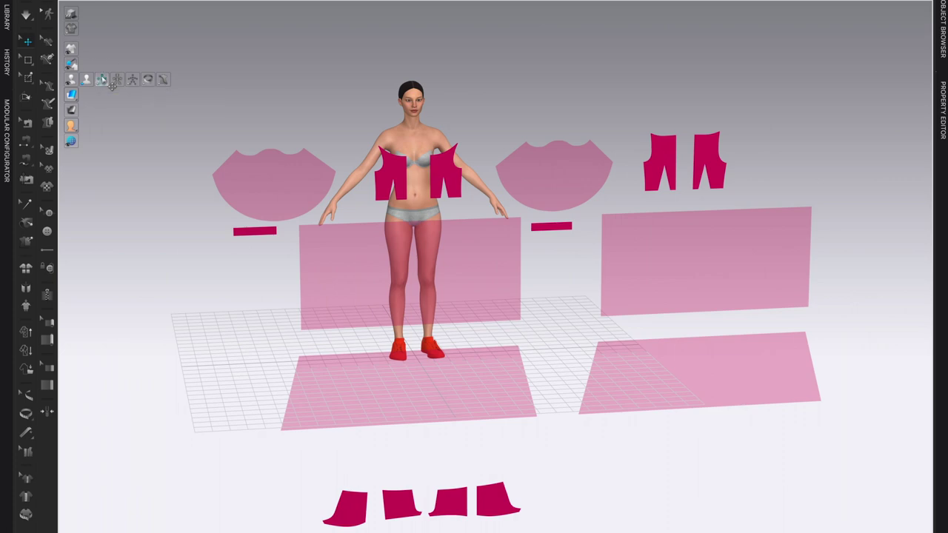
click(107, 84)
scroll(596, 170, down, 2)
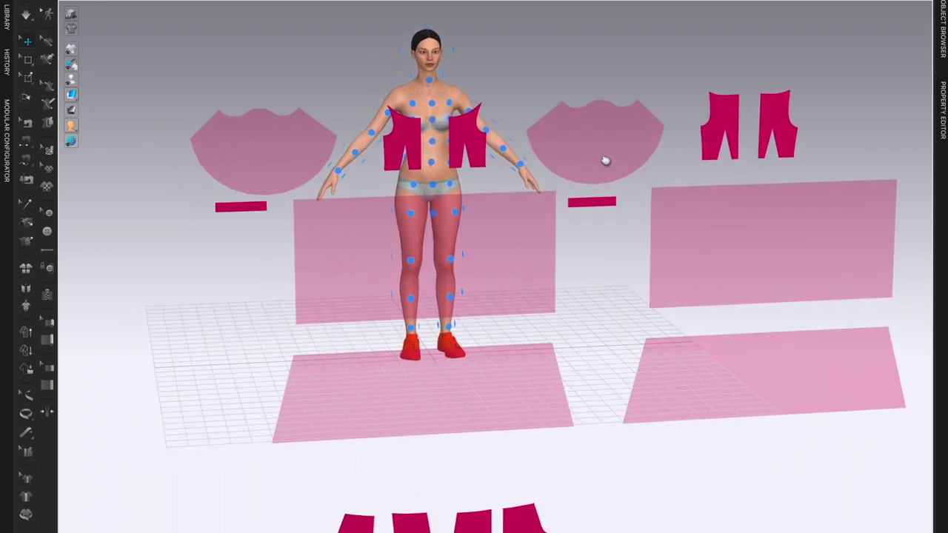
scroll(674, 237, up, 5)
right_drag(670, 285, 672, 279)
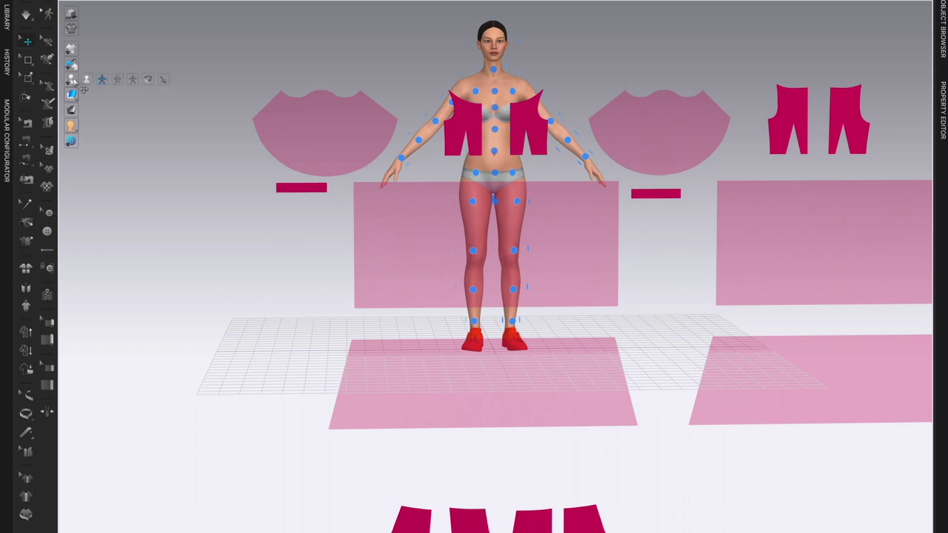
click(102, 80)
Step: Move the rectangular and trapezoid panels from the avatar's legs out to its right side, and show the arrangement points
drag(475, 236, 178, 254)
drag(511, 364, 208, 375)
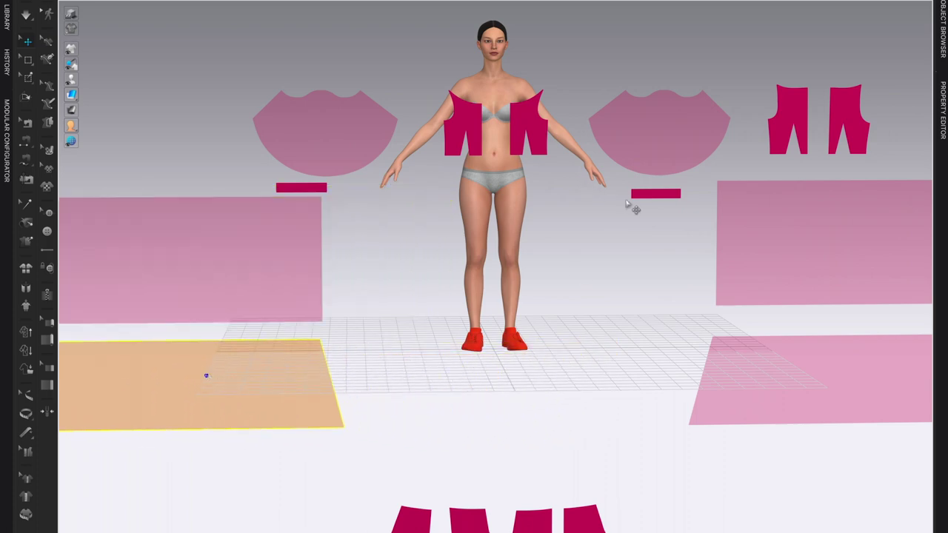
mouse_move(618, 301)
right_down()
mouse_move(652, 313)
mouse_move(713, 303)
mouse_move(562, 305)
mouse_move(600, 296)
right_up()
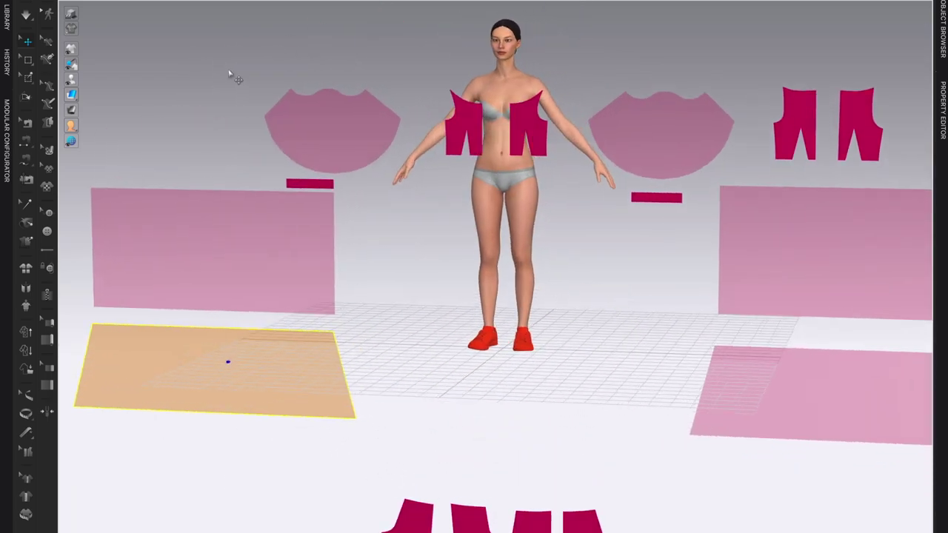
click(104, 80)
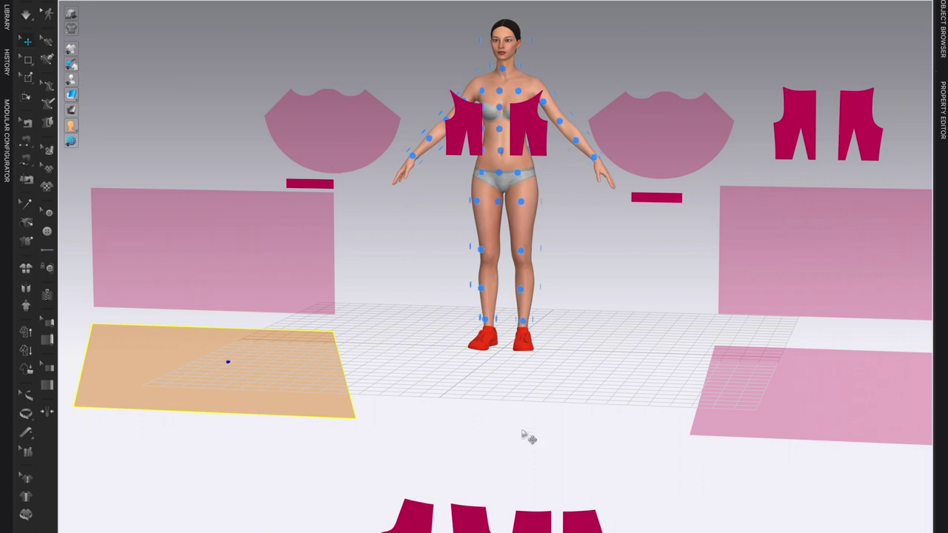
Step: Move the four small shorts pieces up in a row closer beneath the avatar's feet
scroll(588, 414, up, 2)
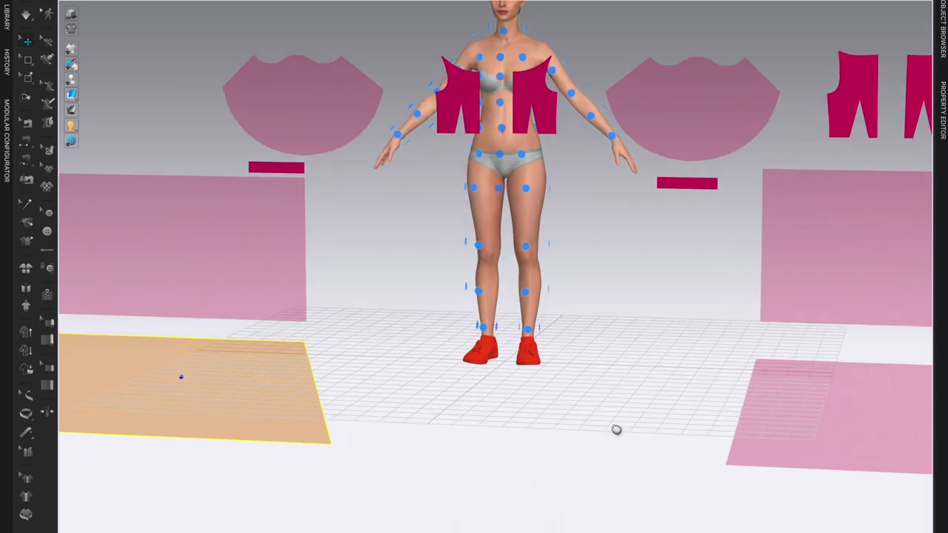
middle_drag(615, 432, 628, 340)
click(548, 482)
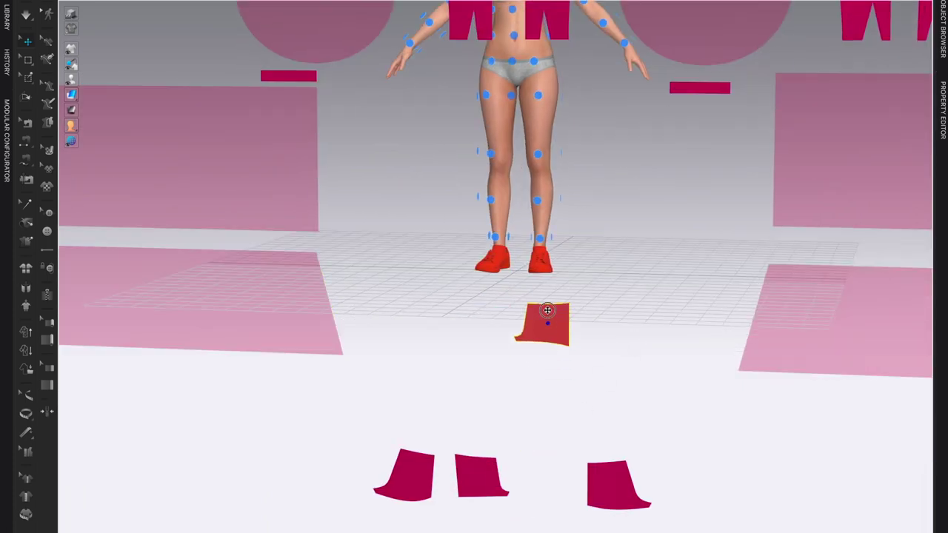
click(544, 392)
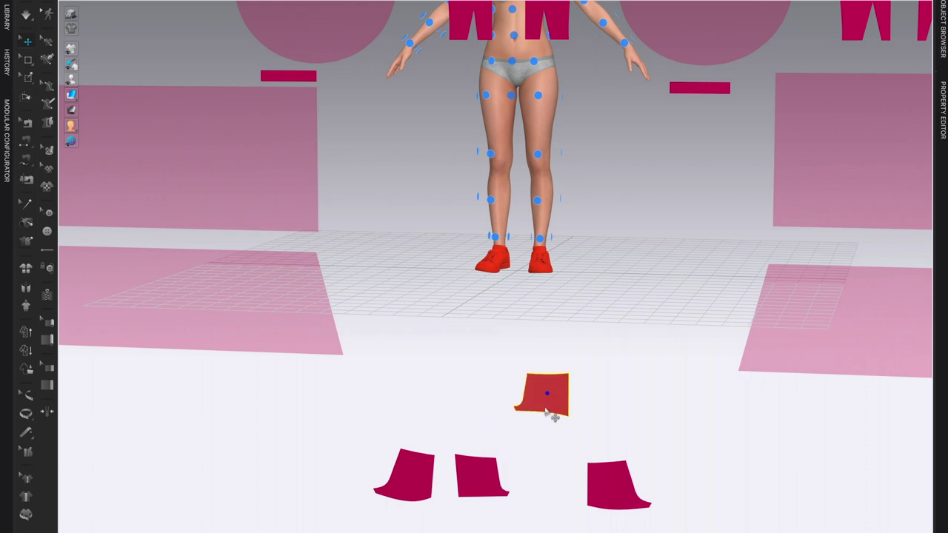
click(473, 462)
click(473, 396)
click(415, 492)
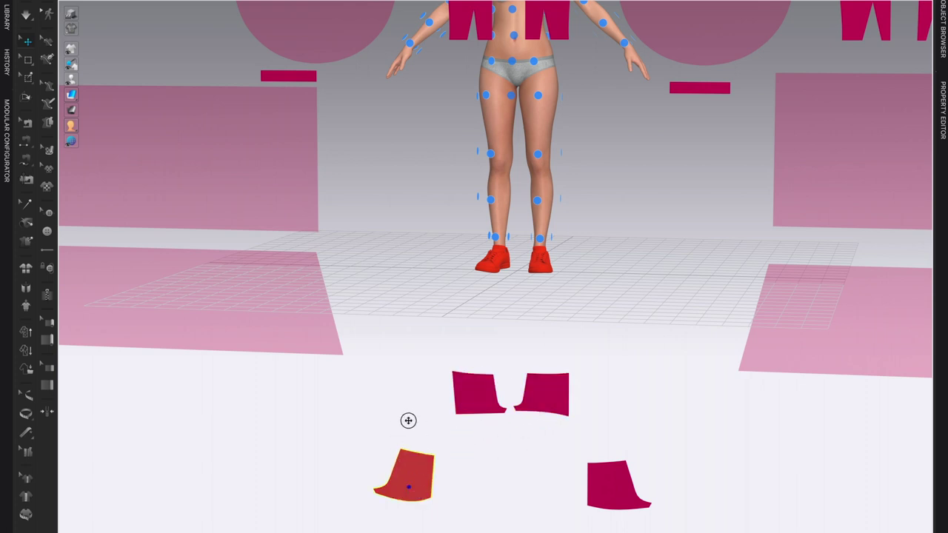
click(407, 397)
click(624, 510)
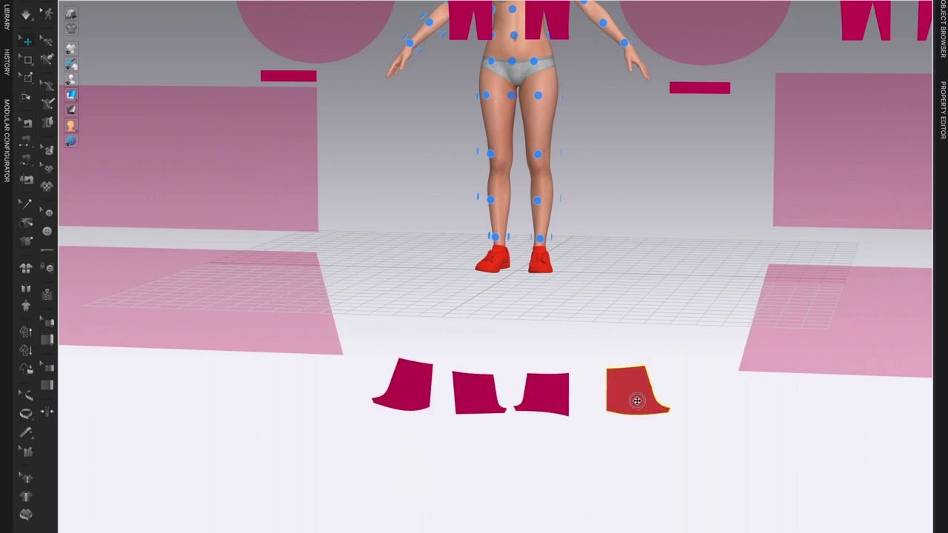
middle_drag(580, 271, 562, 185)
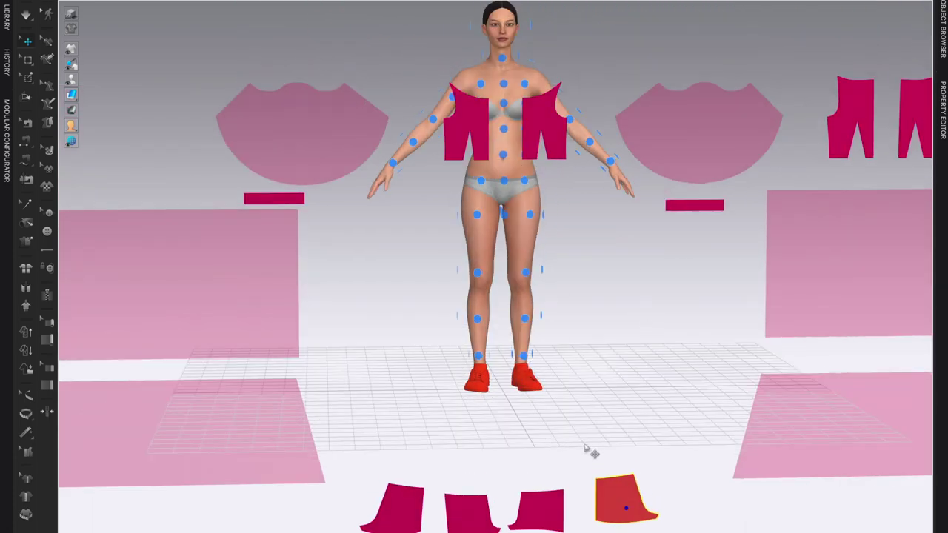
Step: Arrange the left front shorts piece on the avatar's left front hip and lower it slightly over the upper thigh
click(549, 515)
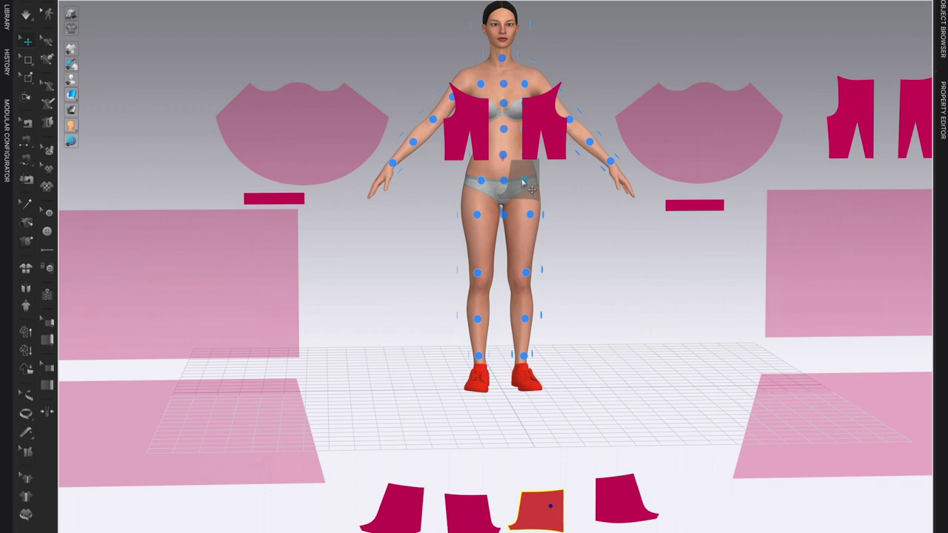
click(532, 189)
click(534, 189)
drag(549, 168, 554, 183)
mouse_move(585, 254)
right_down()
mouse_move(620, 252)
mouse_move(584, 247)
right_up()
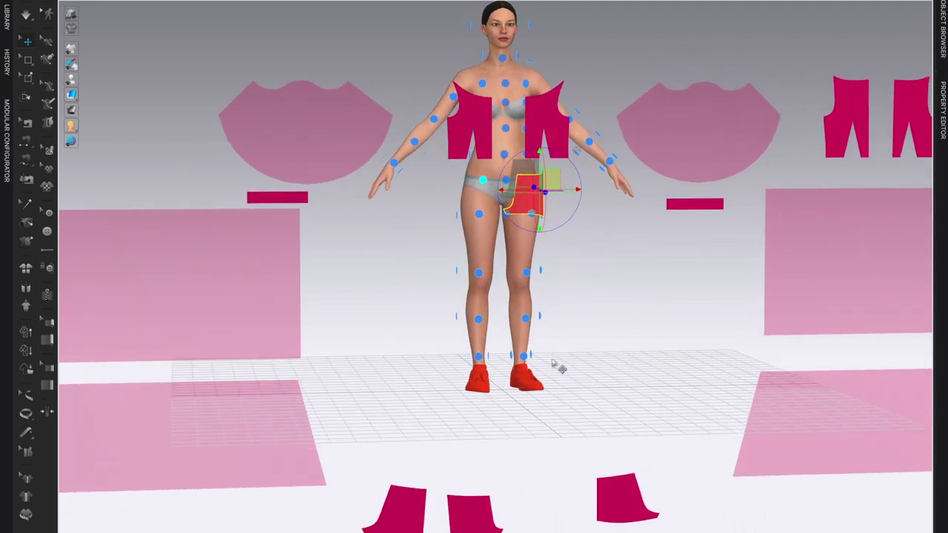
Step: Place the right front shorts piece on the arrangement point at the avatar's right front thigh
click(474, 511)
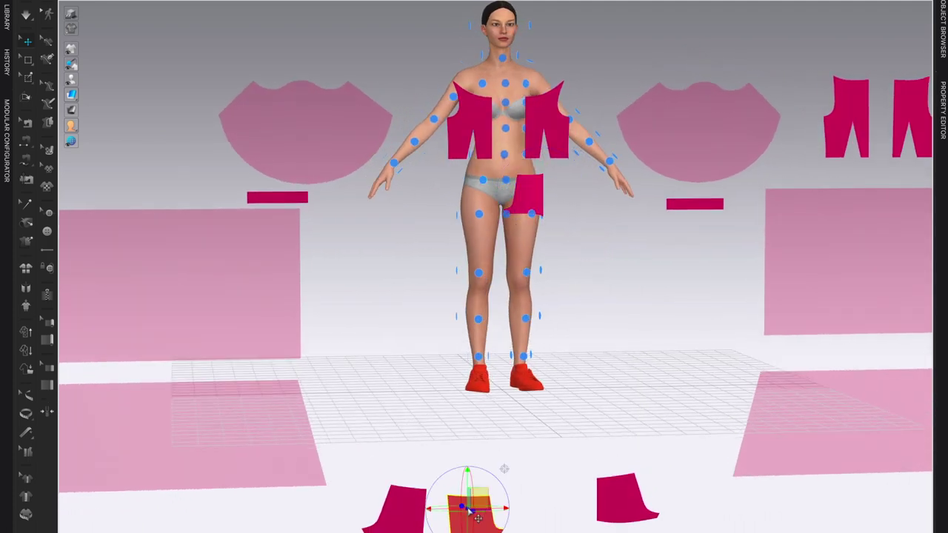
click(478, 214)
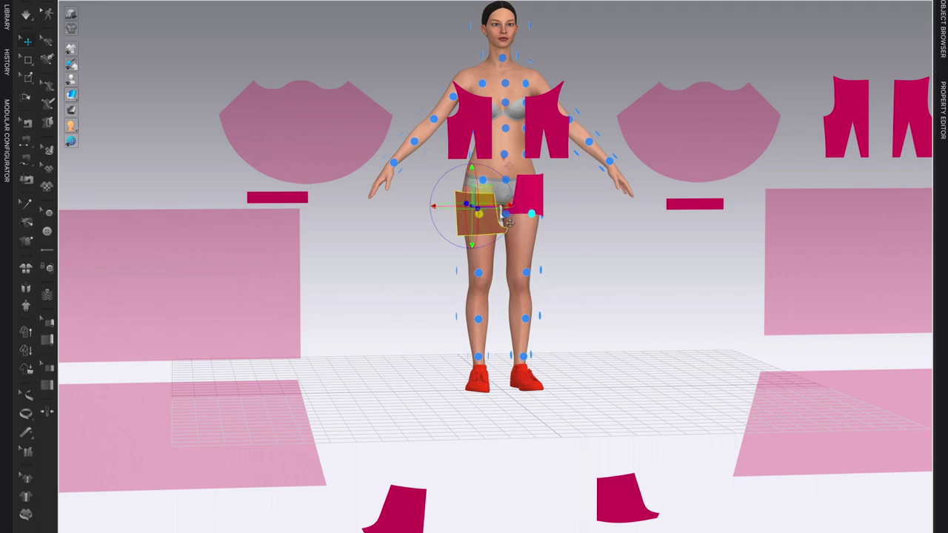
scroll(561, 246, up, 3)
mouse_move(582, 245)
right_down()
mouse_move(609, 276)
mouse_move(588, 254)
right_up()
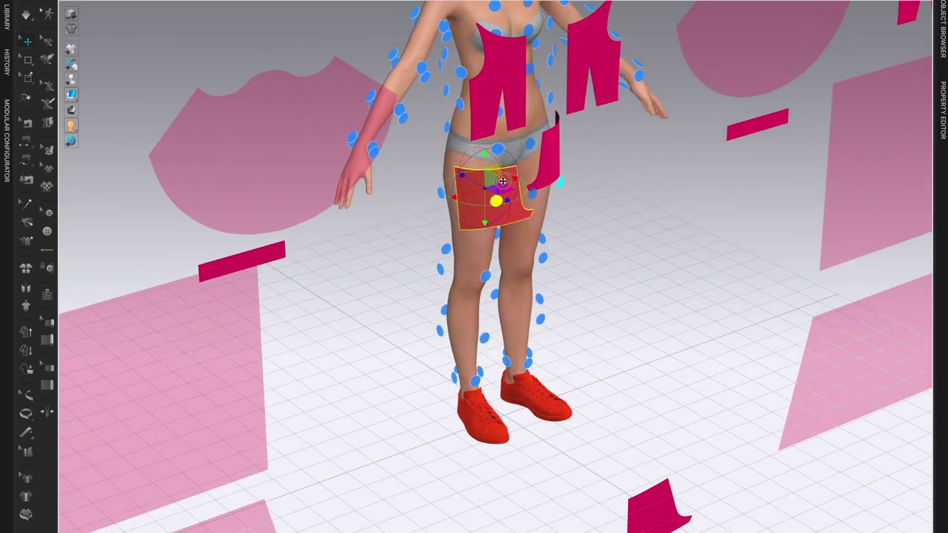
Step: Reposition the right front shorts piece higher and further outward, level with the left front piece and clear of the body
right_drag(598, 317, 624, 308)
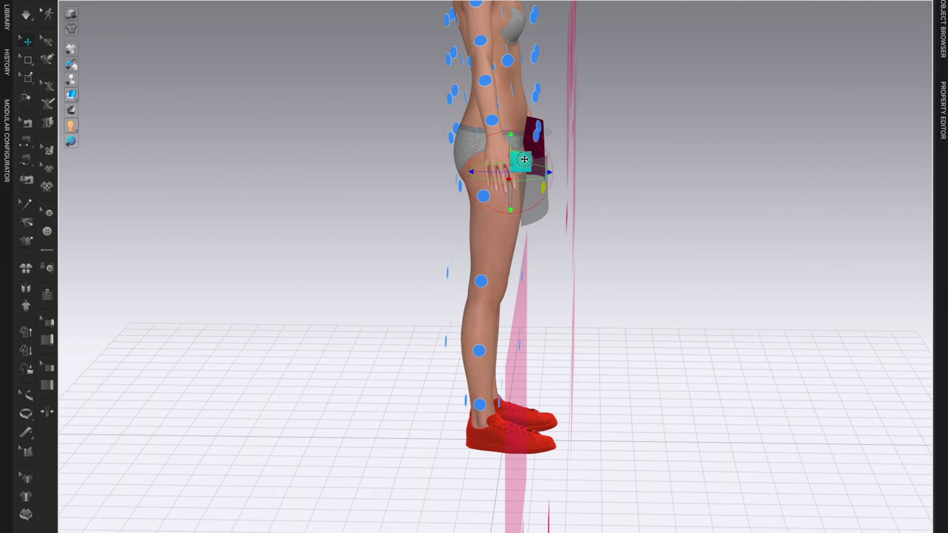
drag(541, 147, 551, 143)
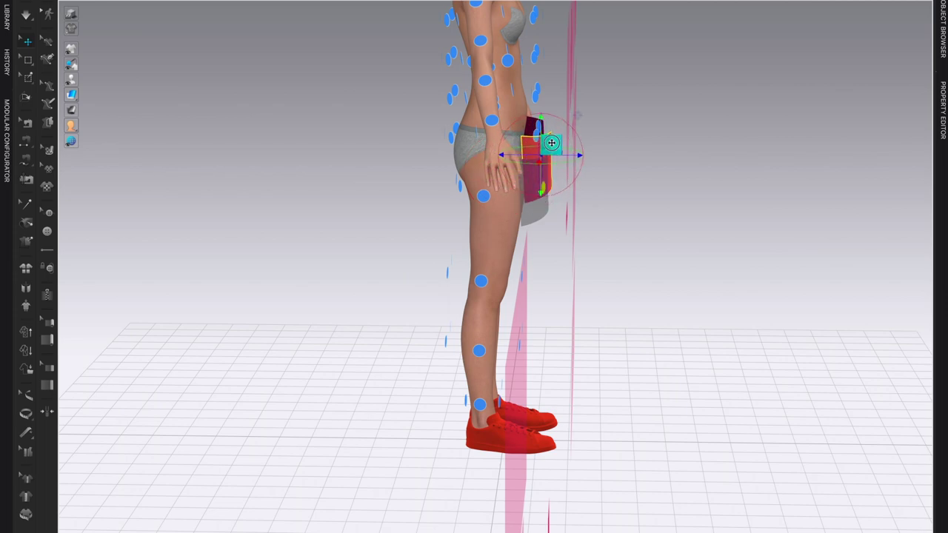
right_drag(656, 264, 620, 262)
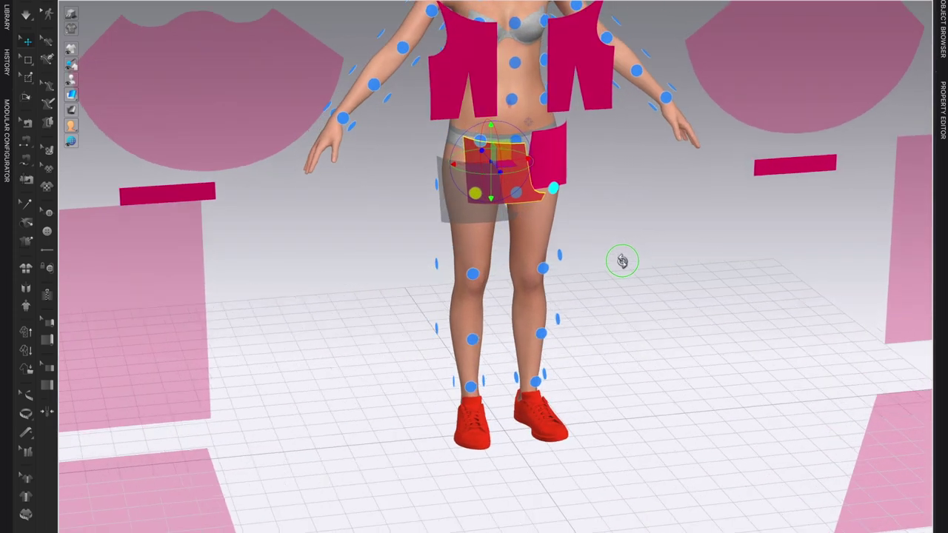
mouse_move(478, 152)
mouse_down()
mouse_move(459, 141)
mouse_move(471, 143)
mouse_up()
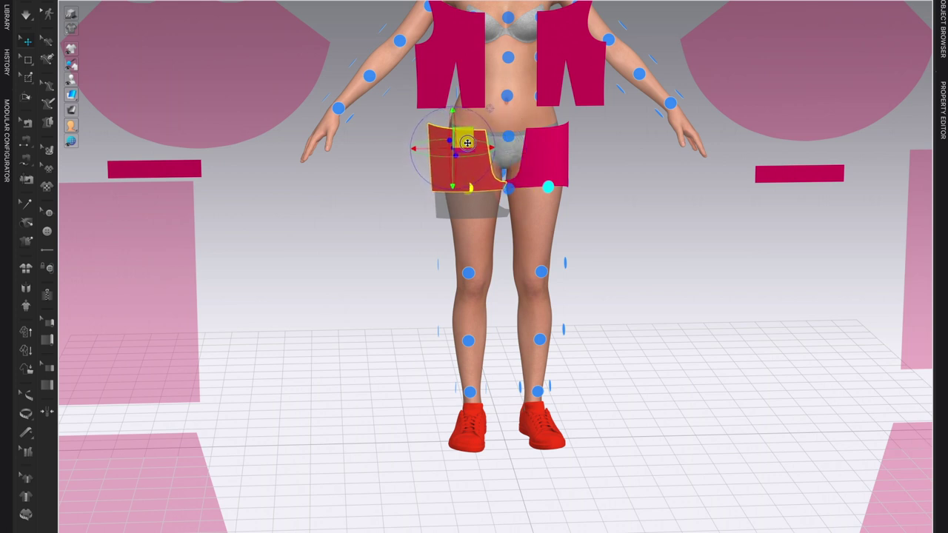
right_drag(593, 285, 676, 299)
drag(561, 165, 548, 165)
right_drag(714, 275, 670, 264)
Step: Move the two back shorts pieces up beside the avatar's lower legs, one on each side
scroll(670, 264, down, 8)
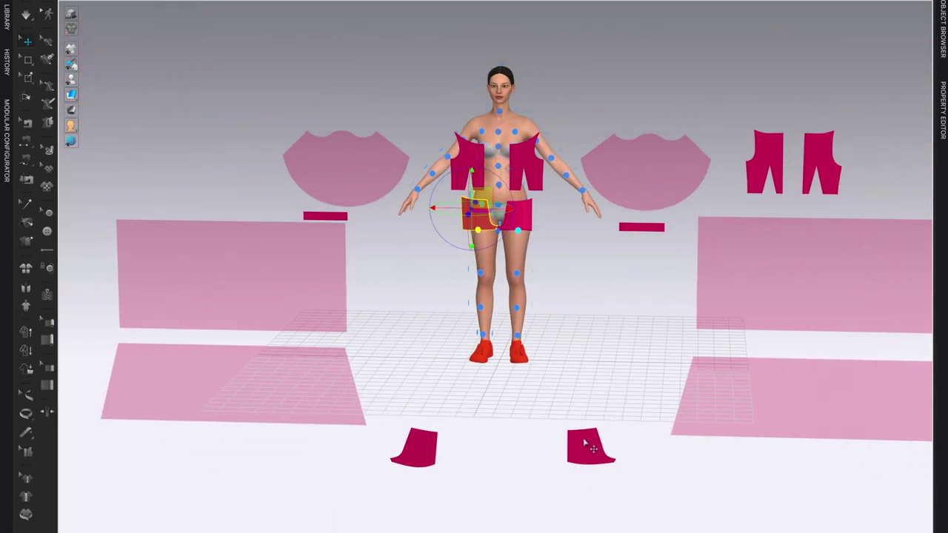
drag(585, 442, 588, 330)
drag(420, 453, 433, 324)
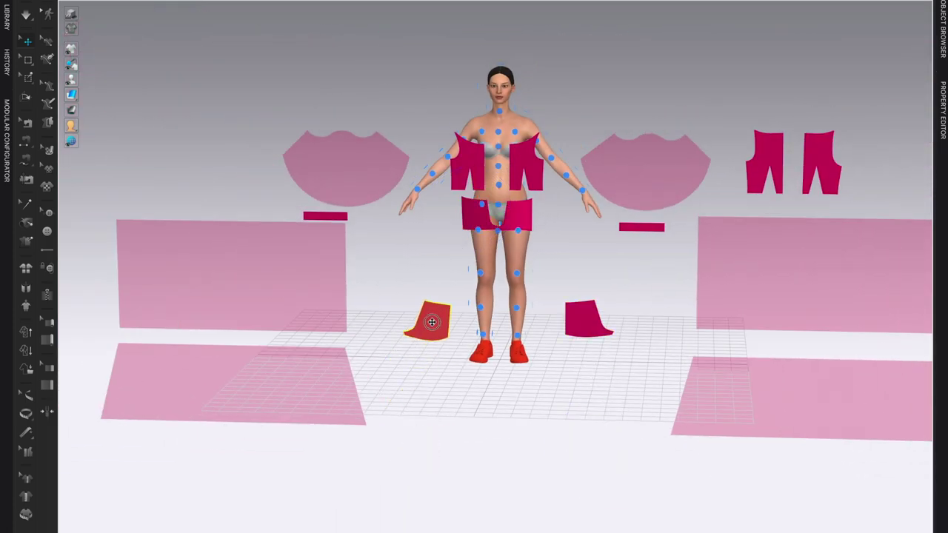
Step: Place the two back shorts pieces on the left and right arrangement points at the back of the avatar's thighs
right_drag(523, 433, 458, 409)
scroll(560, 397, up, 4)
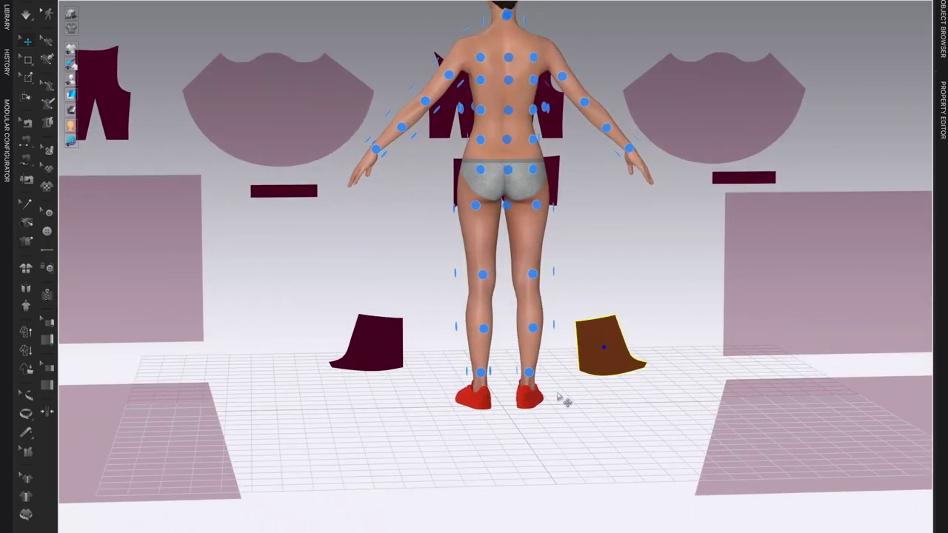
scroll(565, 410, up, 2)
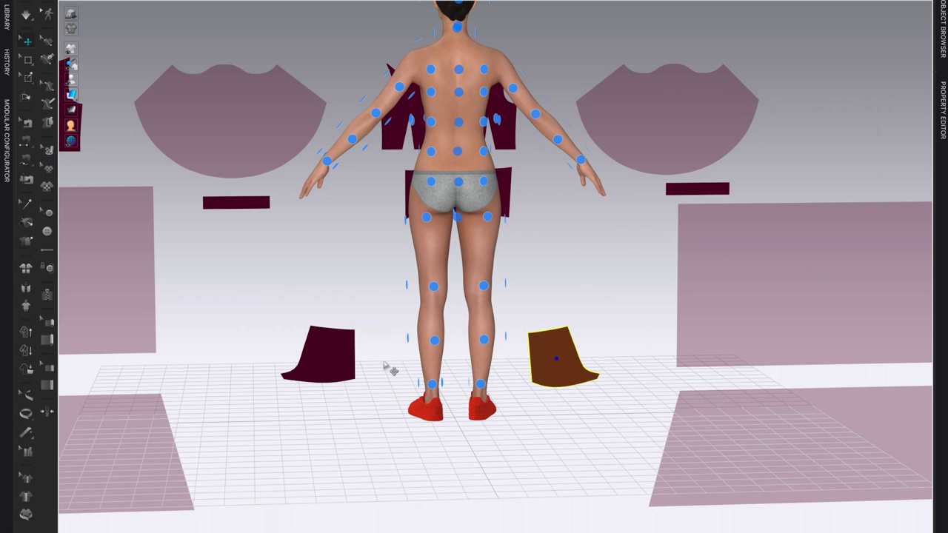
click(332, 361)
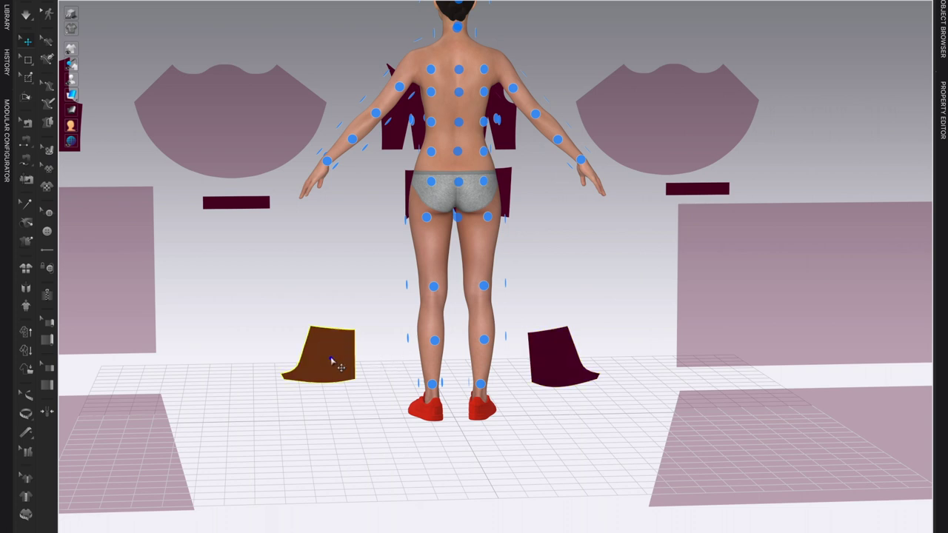
click(436, 225)
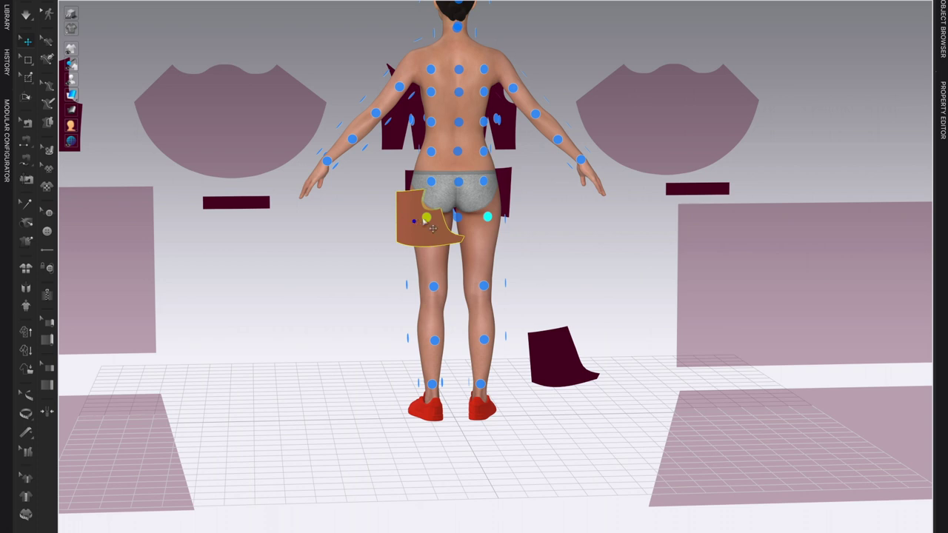
click(560, 354)
click(487, 219)
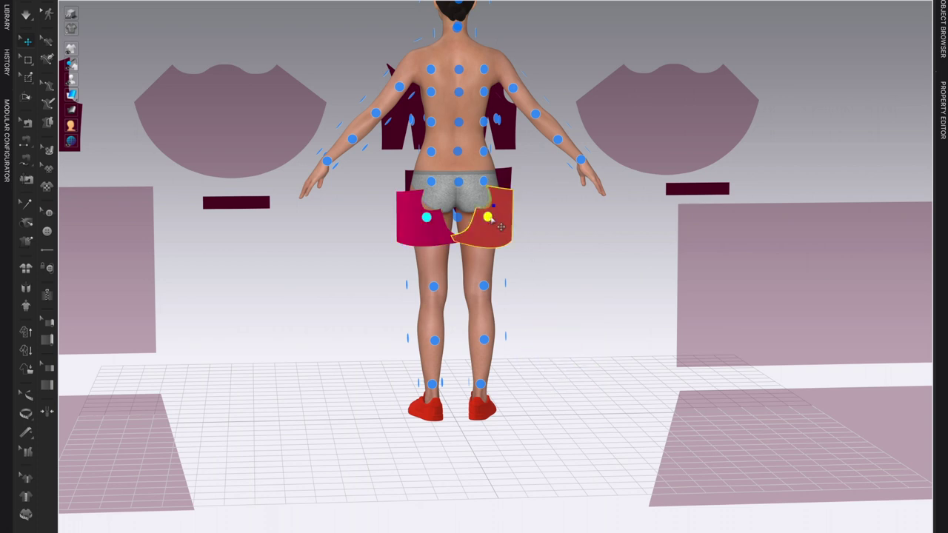
Step: Raise the back shorts piece on the avatar's right side from thigh level to hip level
drag(477, 199, 478, 183)
right_drag(575, 323, 514, 341)
mouse_move(444, 203)
mouse_down()
mouse_move(423, 194)
mouse_move(437, 192)
mouse_up()
right_drag(393, 393, 456, 371)
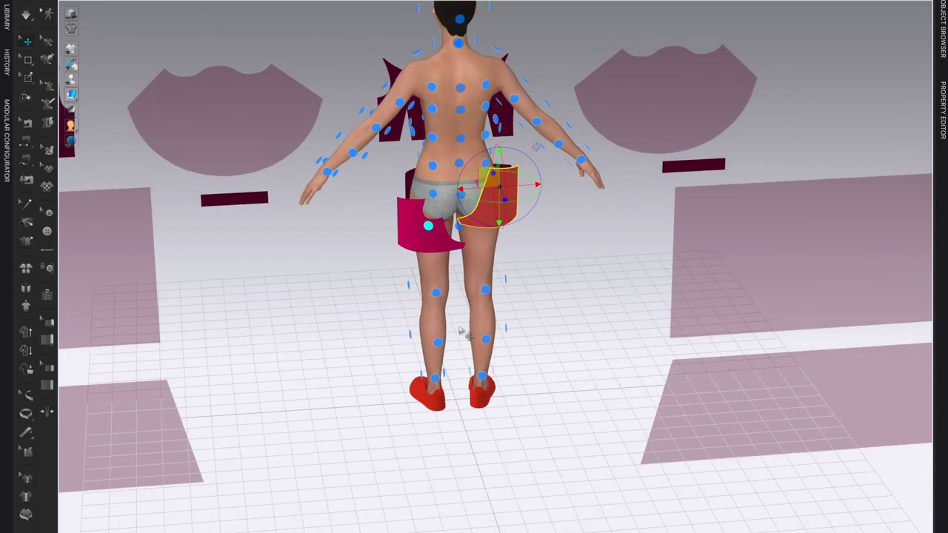
Step: Raise the back shorts piece on the avatar's left side to hip level and adjust its distance behind the body
click(415, 231)
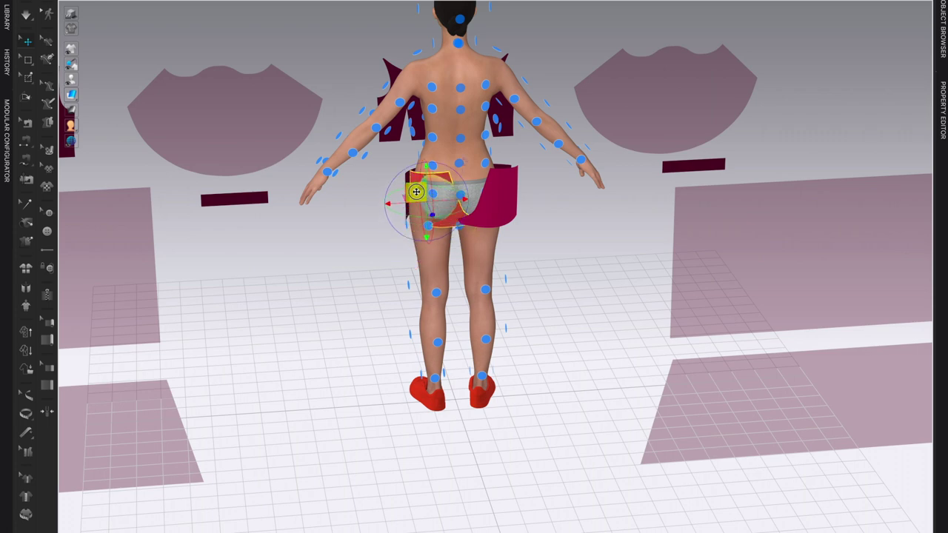
right_drag(398, 346, 451, 350)
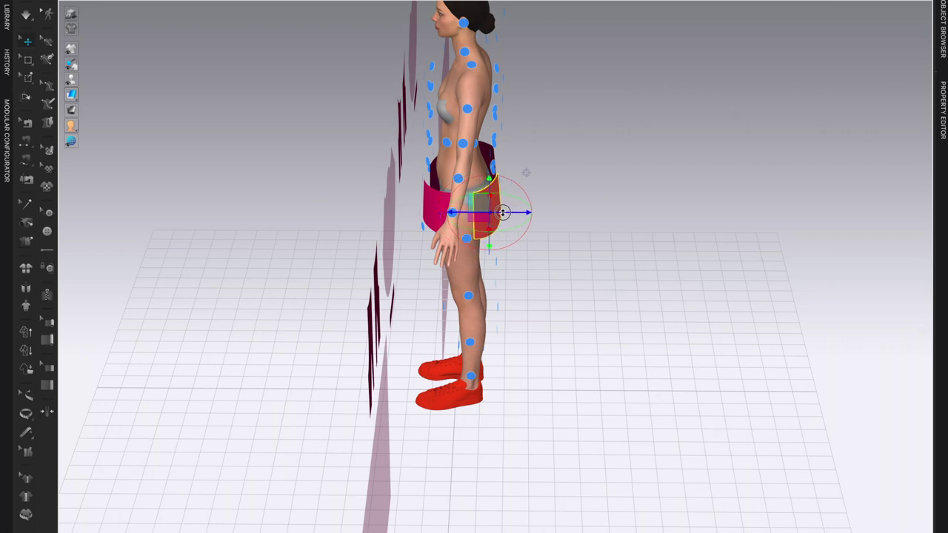
right_drag(611, 341, 538, 276)
right_drag(513, 204, 436, 333)
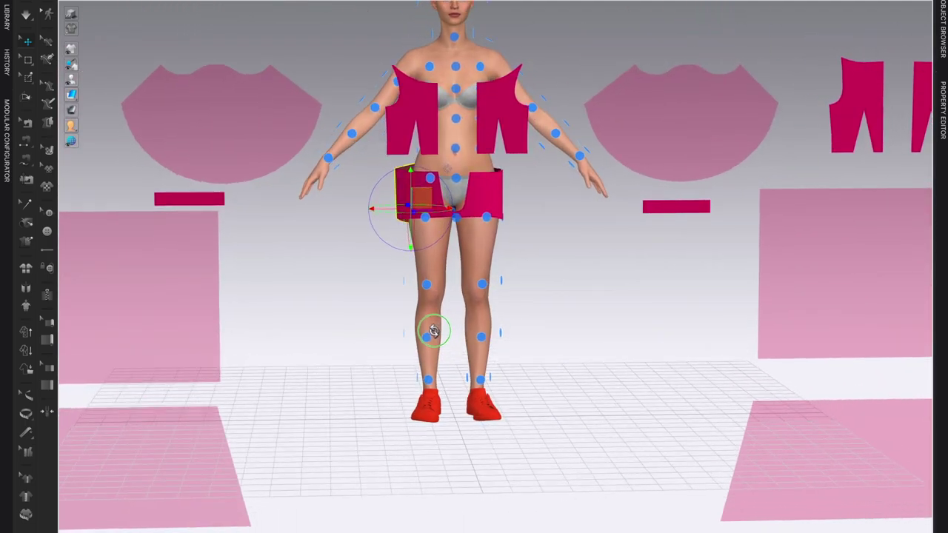
Step: Hide the avatar's arrangement points
key(6)
key(2)
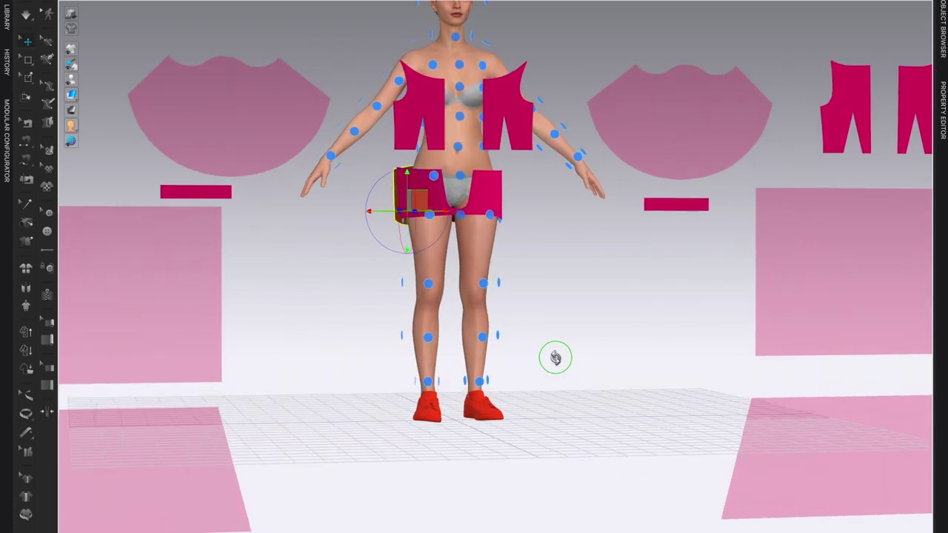
scroll(551, 351, down, 2)
right_drag(573, 350, 544, 318)
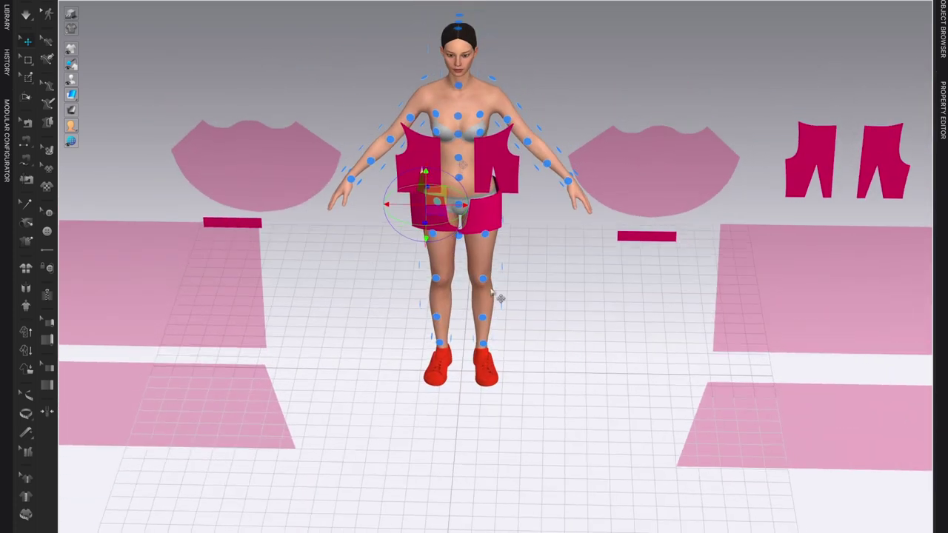
click(73, 80)
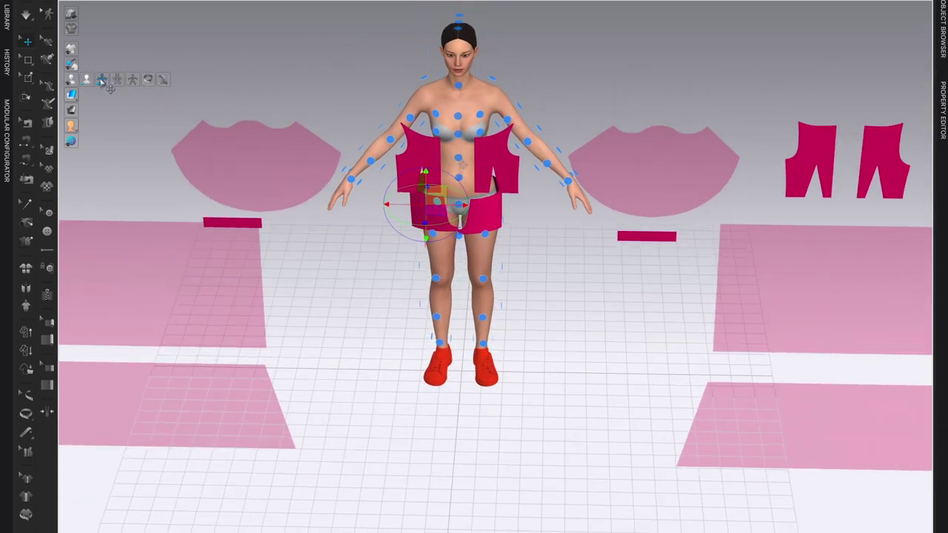
click(102, 79)
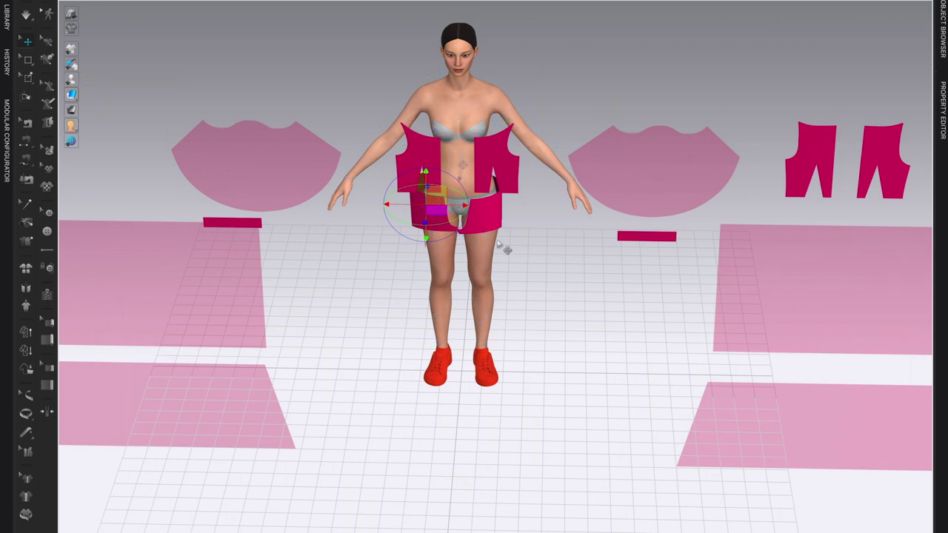
scroll(482, 278, down, 3)
mouse_move(518, 292)
right_down()
mouse_move(518, 269)
mouse_move(521, 282)
right_up()
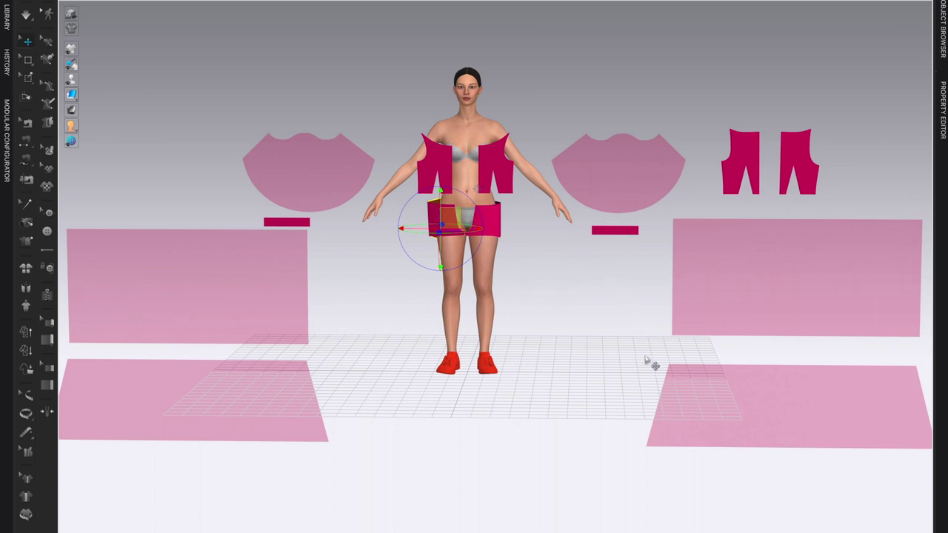
Step: Select every pattern piece except the four shorts pieces and freeze them
scroll(644, 359, down, 2)
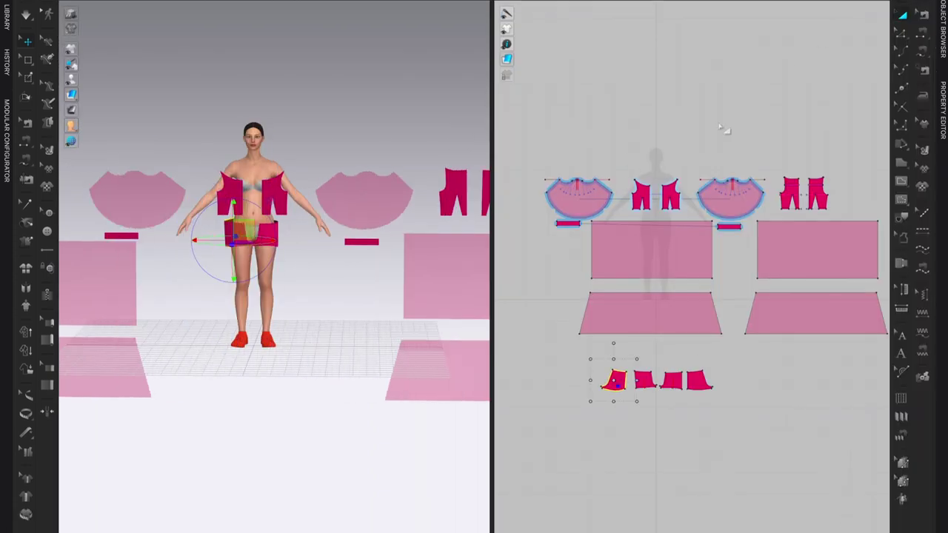
drag(527, 150, 892, 346)
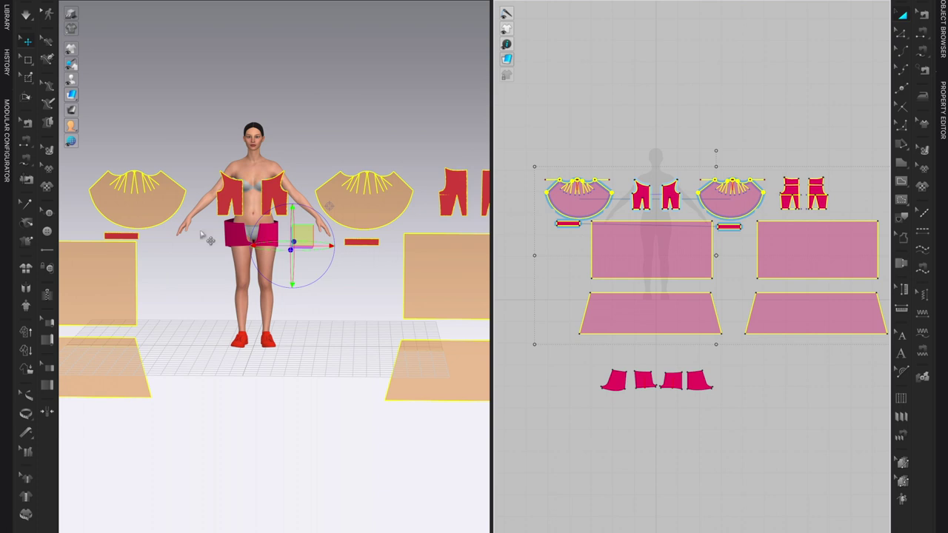
right_click(369, 212)
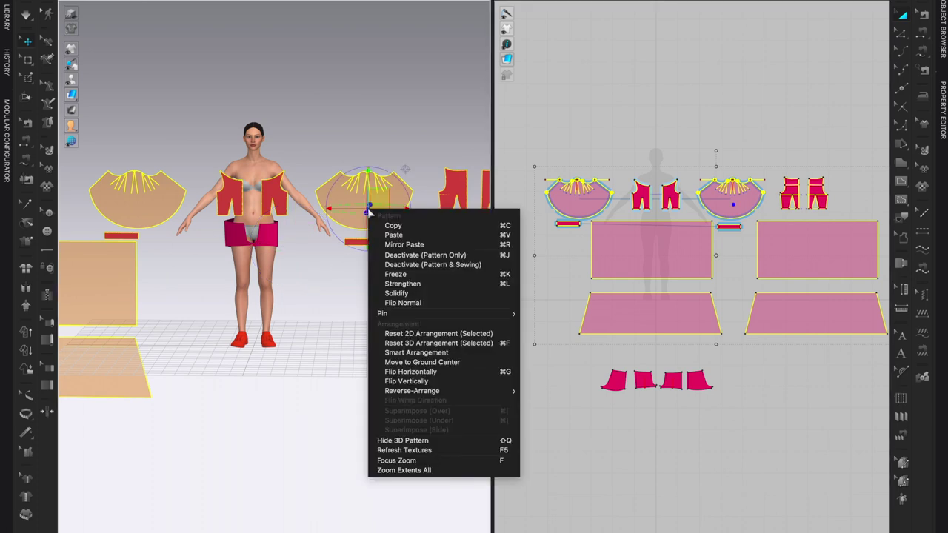
click(405, 275)
scroll(374, 312, up, 2)
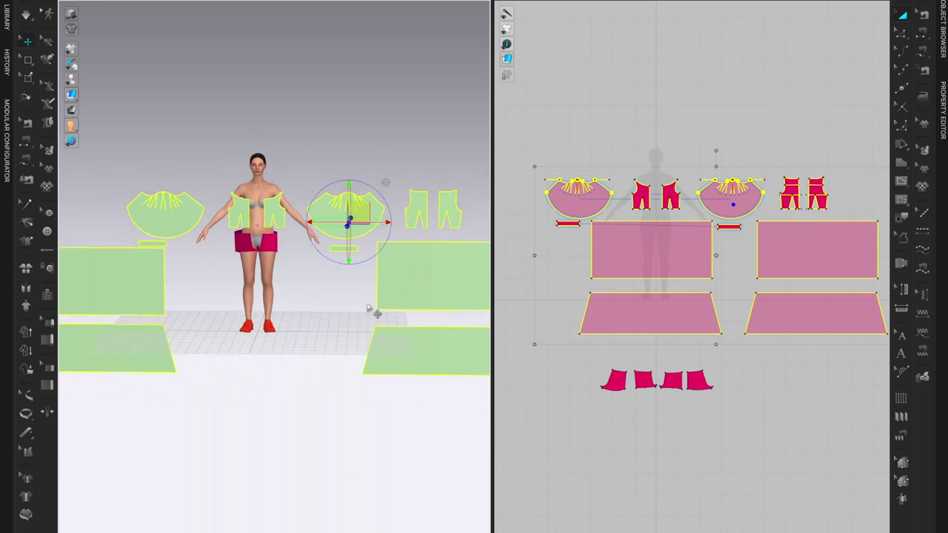
Step: Simulate the unfrozen shorts pieces so they drape around the avatar's hips
scroll(341, 311, up, 2)
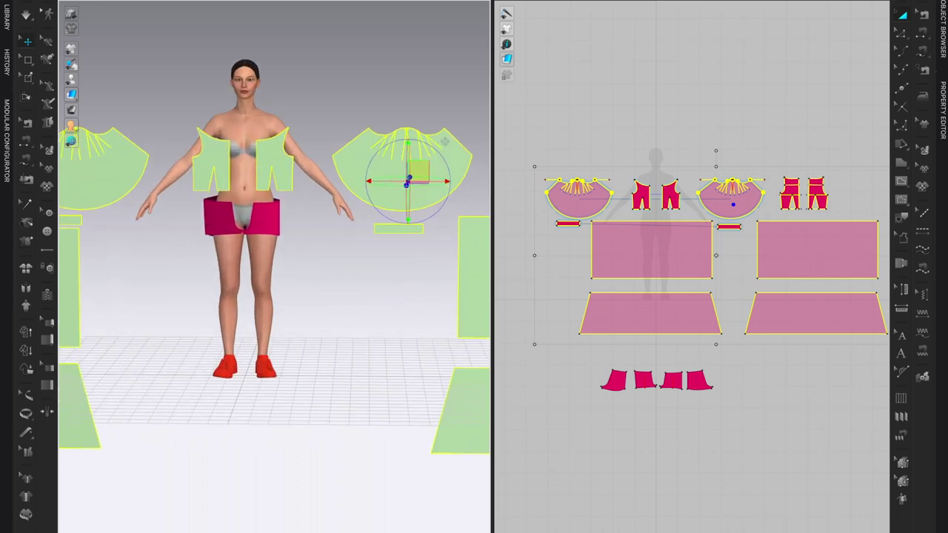
key(F4)
scroll(590, 427, up, 3)
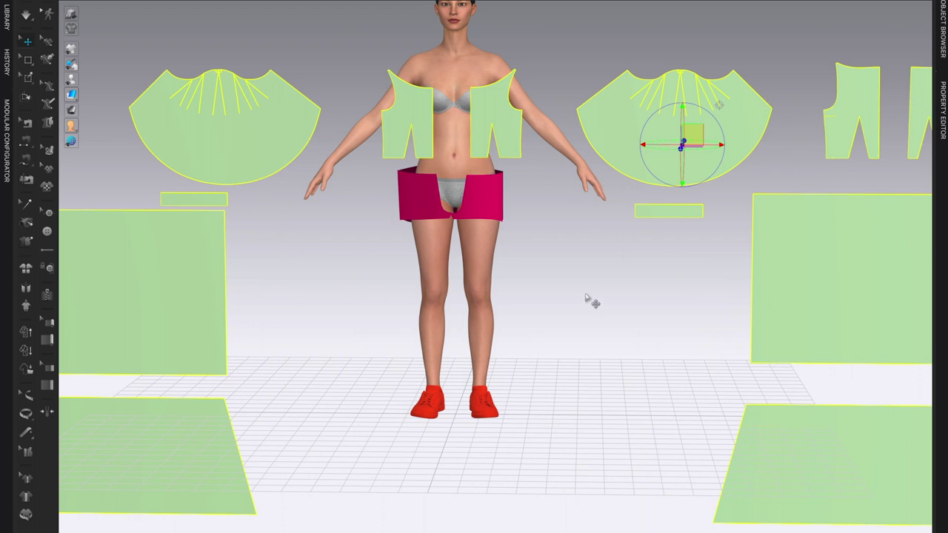
middle_drag(582, 334, 571, 402)
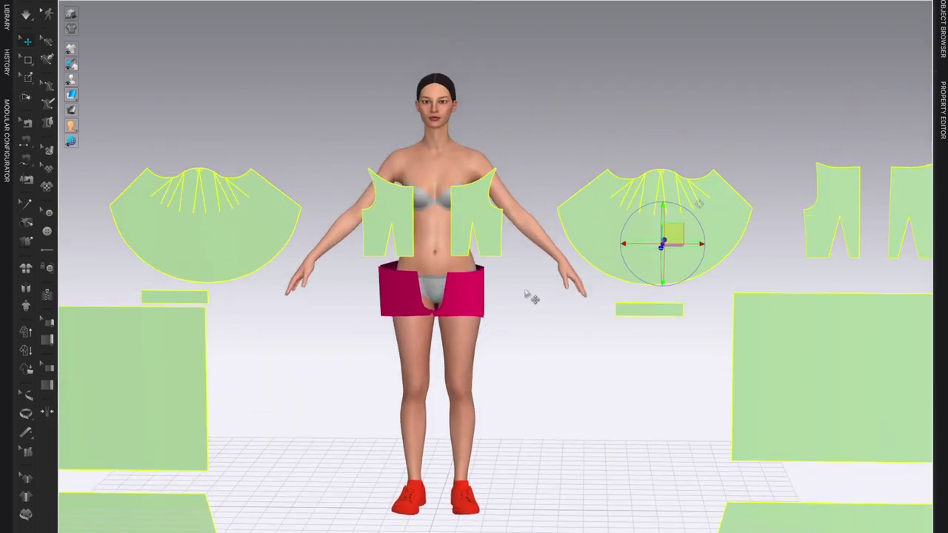
key(space)
scroll(533, 290, up, 2)
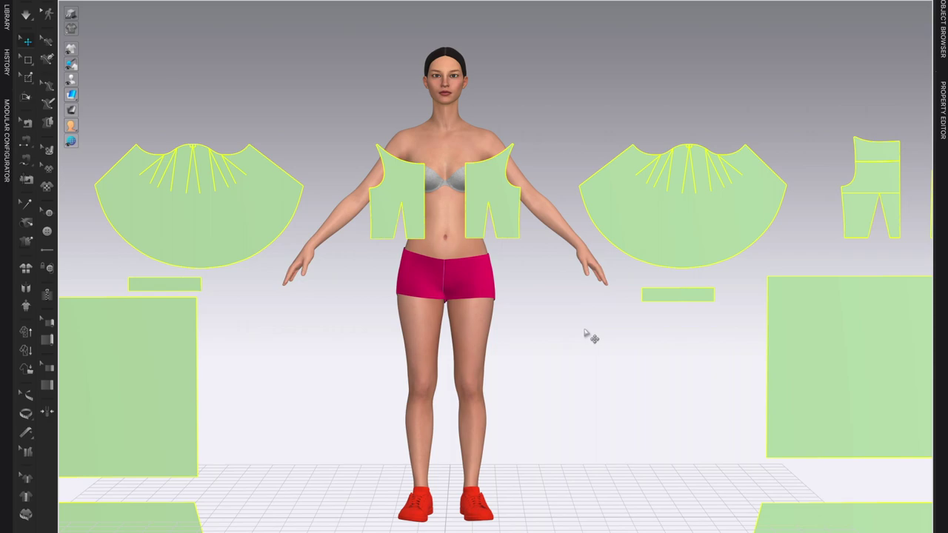
right_drag(565, 333, 585, 348)
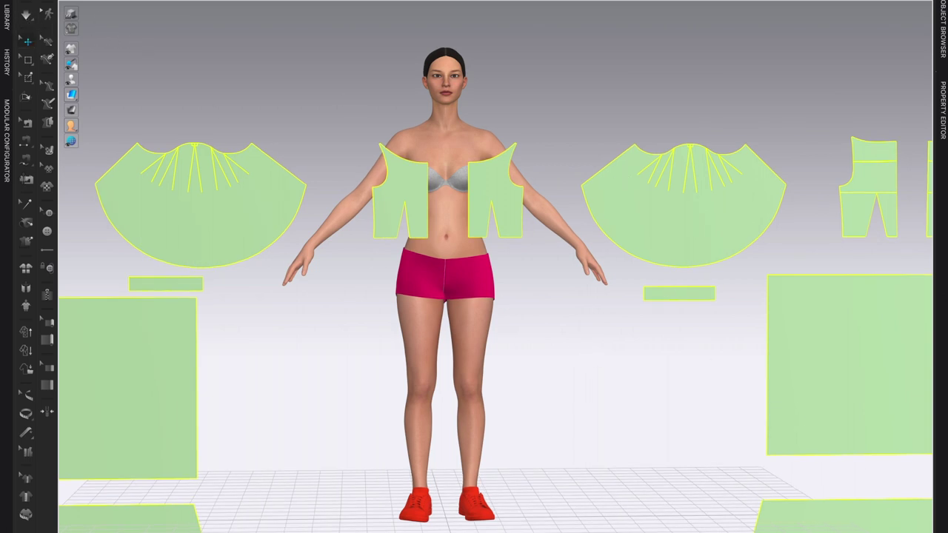
Step: Unfreeze the frozen pattern pieces and clear the selection
scroll(546, 301, down, 3)
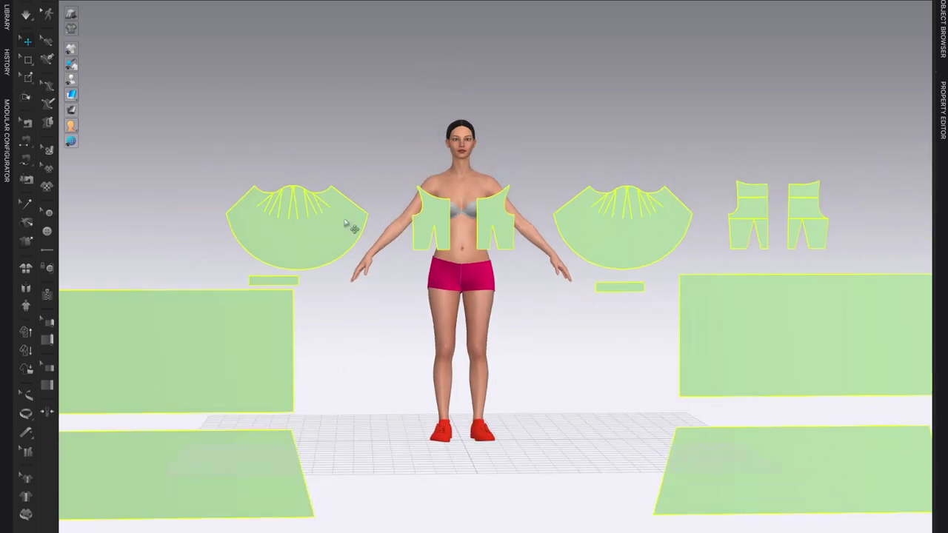
right_click(330, 232)
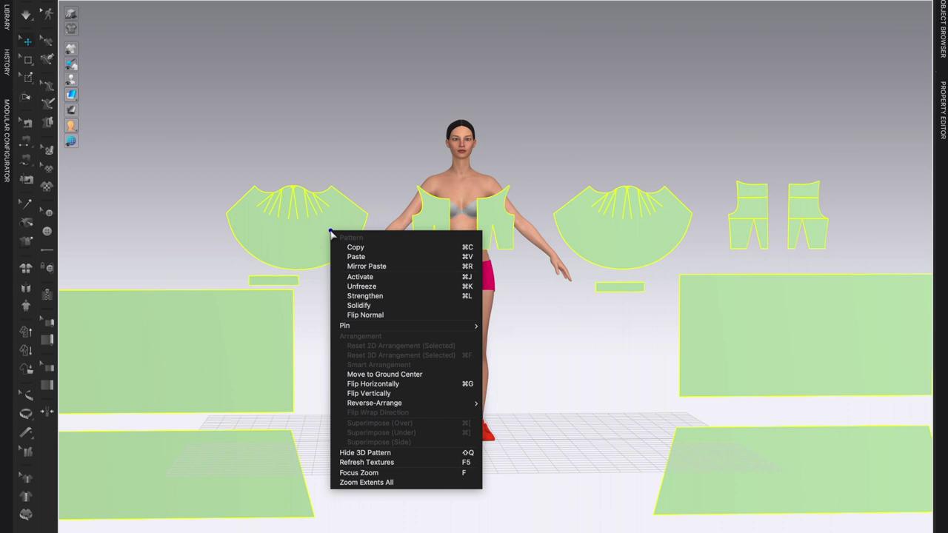
click(392, 285)
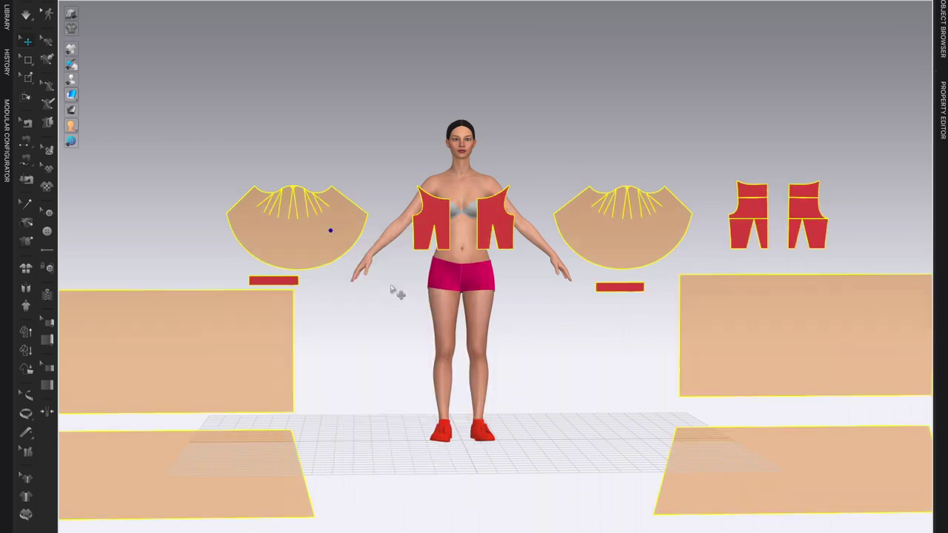
scroll(585, 339, down, 2)
click(582, 339)
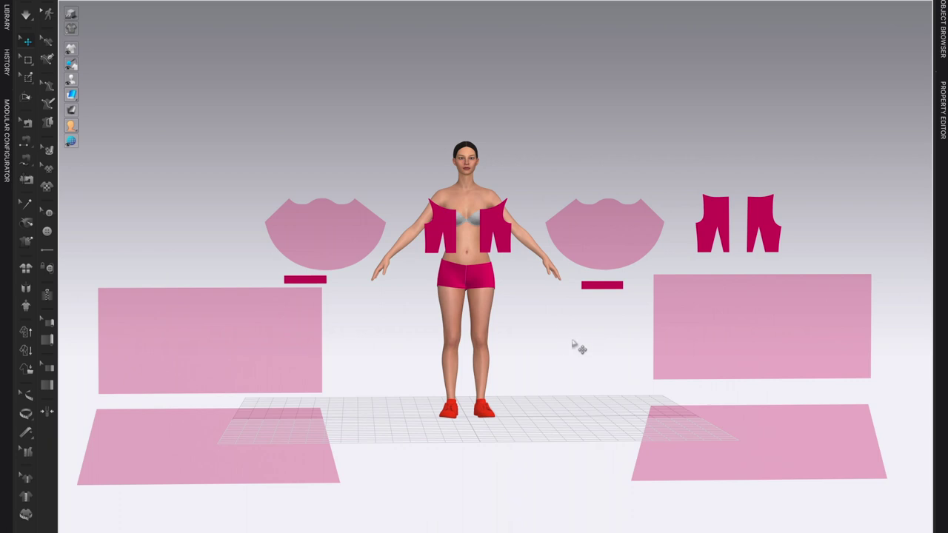
right_click(571, 340)
click(551, 303)
scroll(562, 311, up, 5)
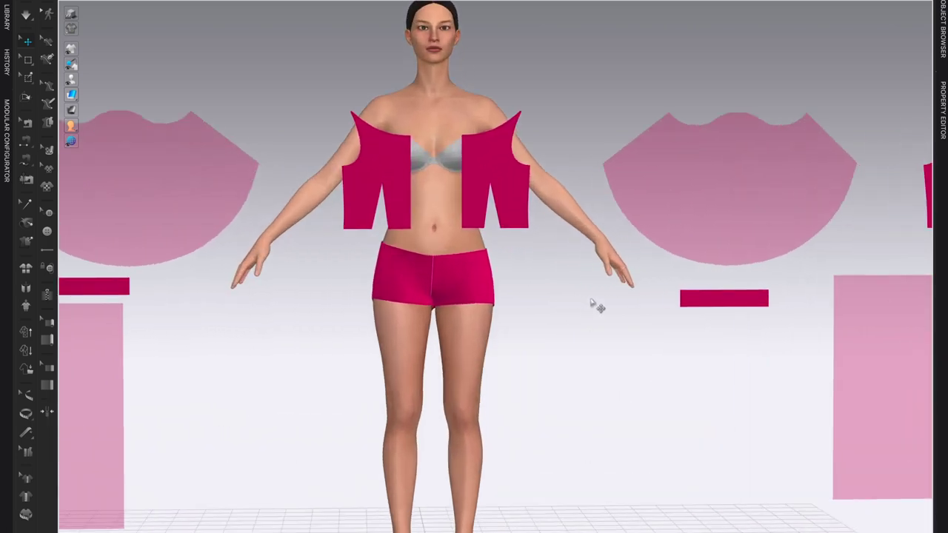
Step: Show the arrangement points and place the two front bodice pieces symmetrically on the left and right chest points
right_drag(596, 307, 585, 315)
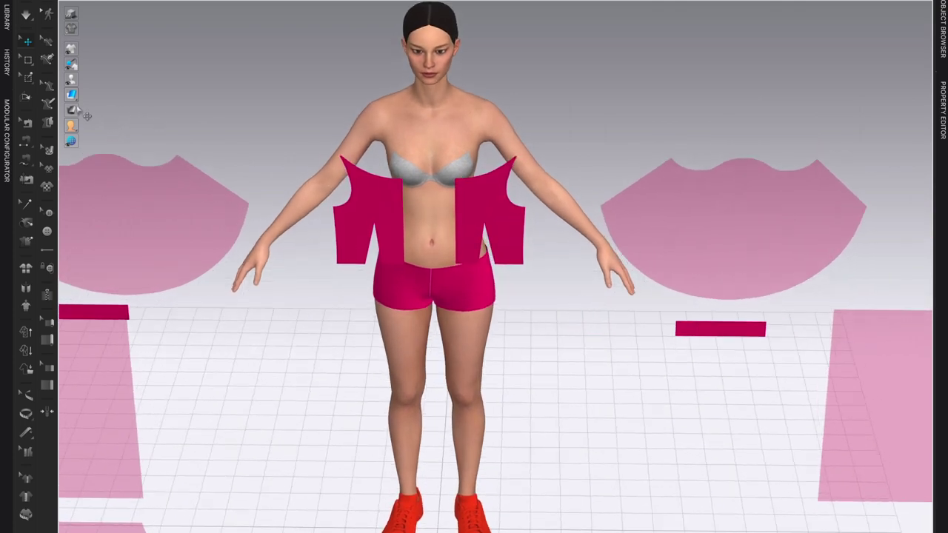
click(71, 94)
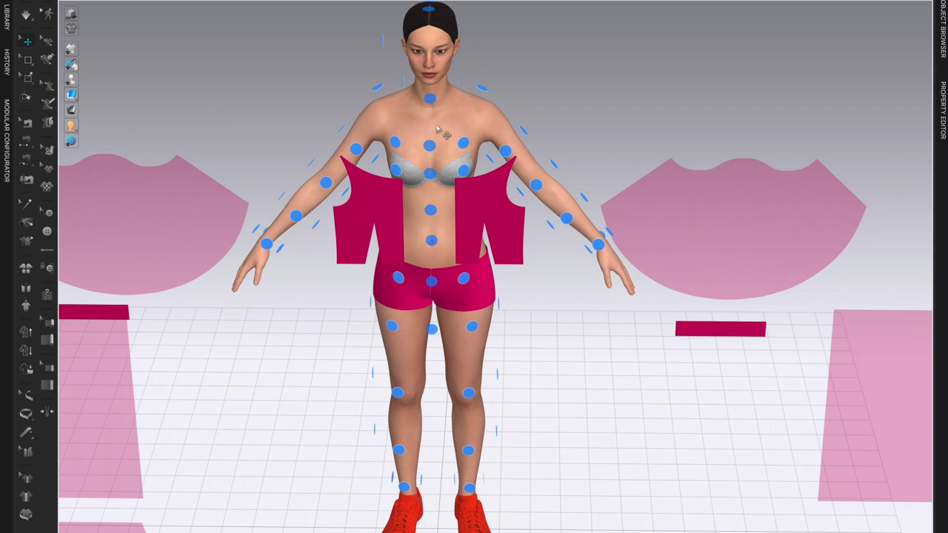
click(480, 203)
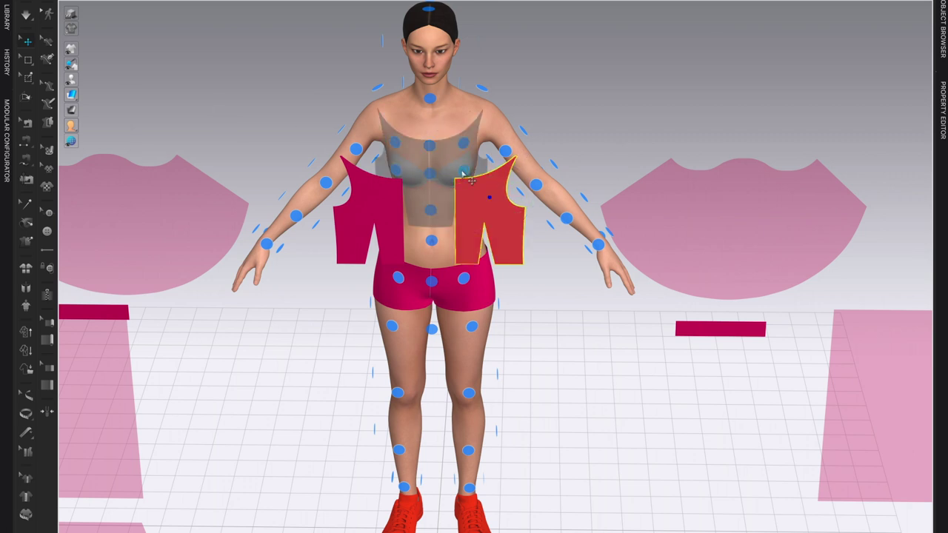
click(485, 179)
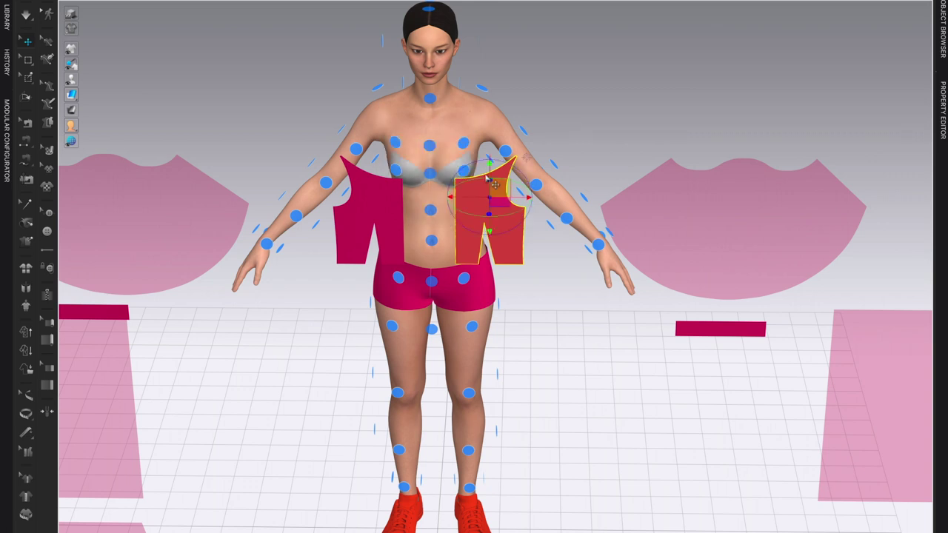
scroll(486, 179, up, 5)
drag(521, 221, 616, 269)
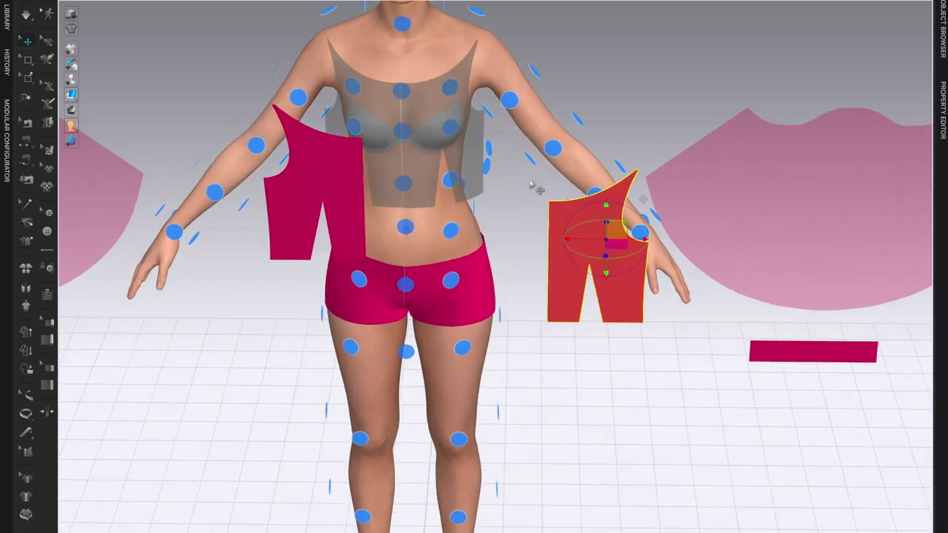
click(448, 131)
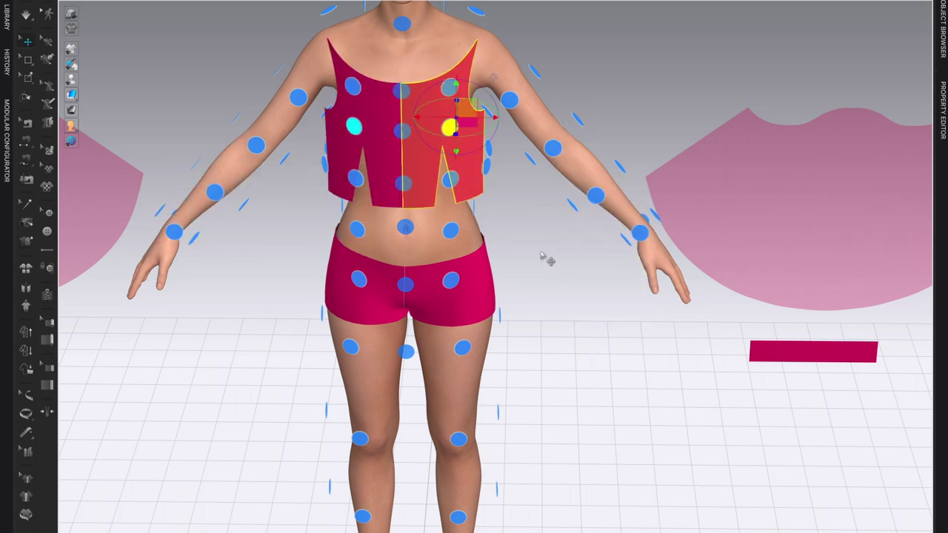
Step: Place the inner back bodice piece on the arrangement point at the avatar's left upper back
right_drag(555, 264, 445, 255)
scroll(445, 256, down, 8)
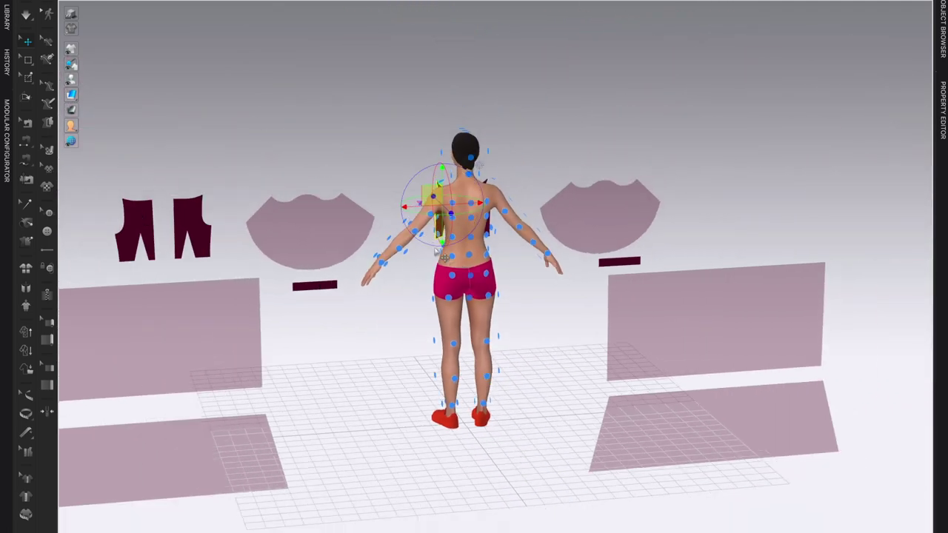
click(197, 211)
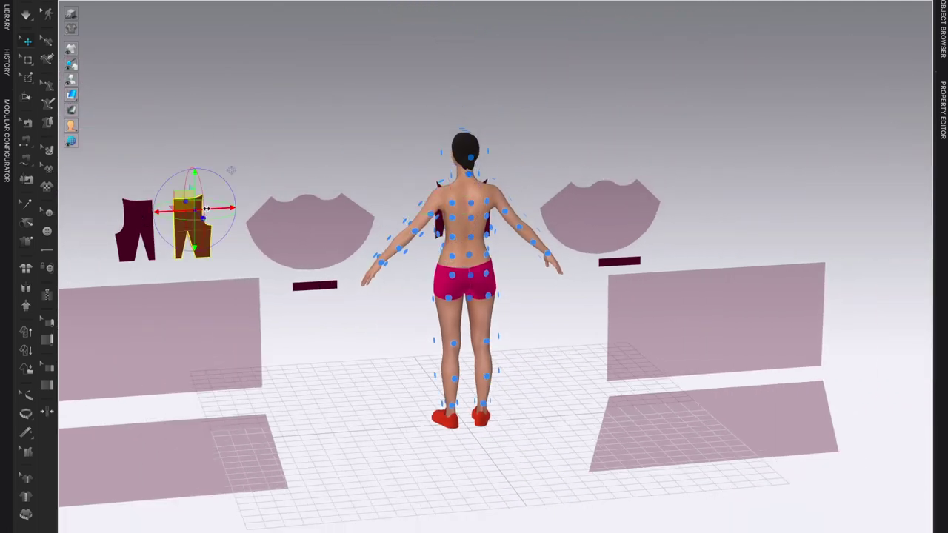
scroll(502, 256, up, 5)
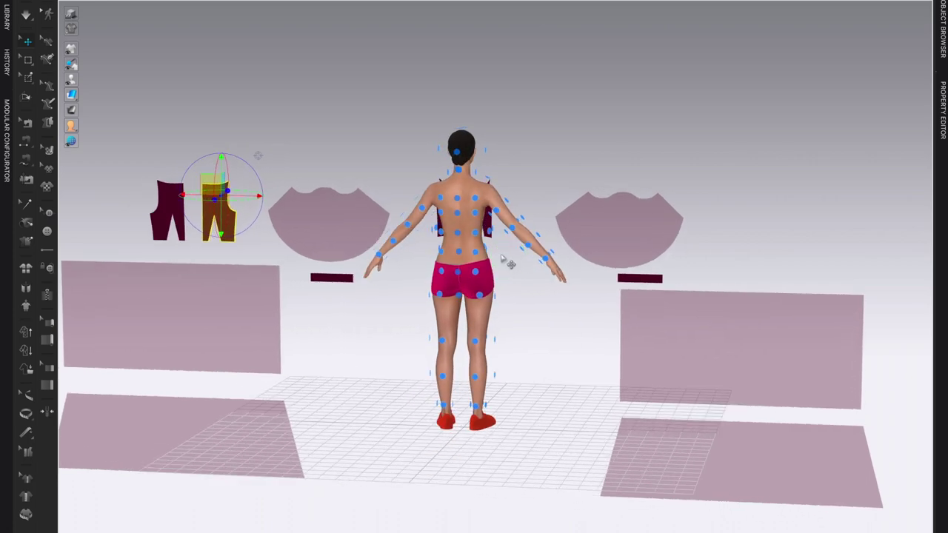
mouse_move(462, 176)
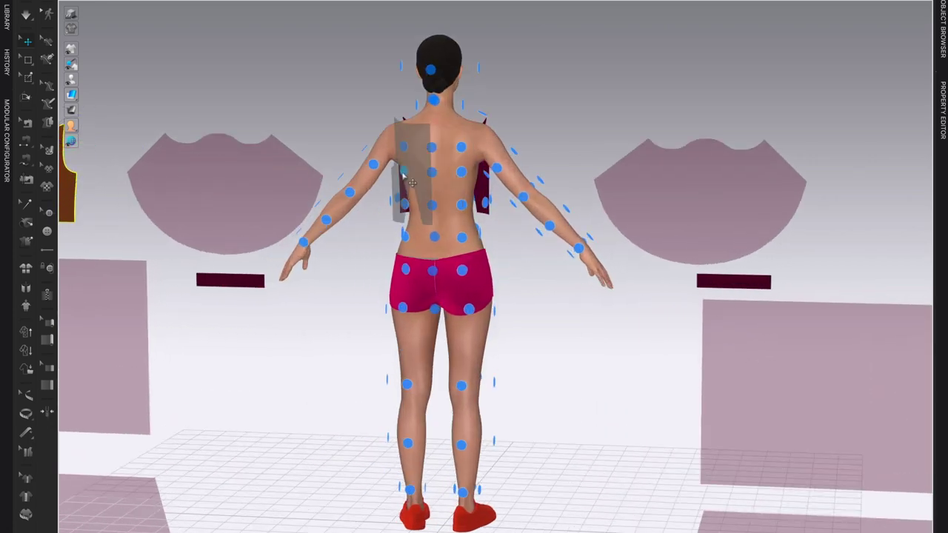
click(404, 176)
Step: Place the remaining back bodice piece on the matching arrangement point at the avatar's right upper back
middle_drag(513, 283, 626, 290)
click(90, 164)
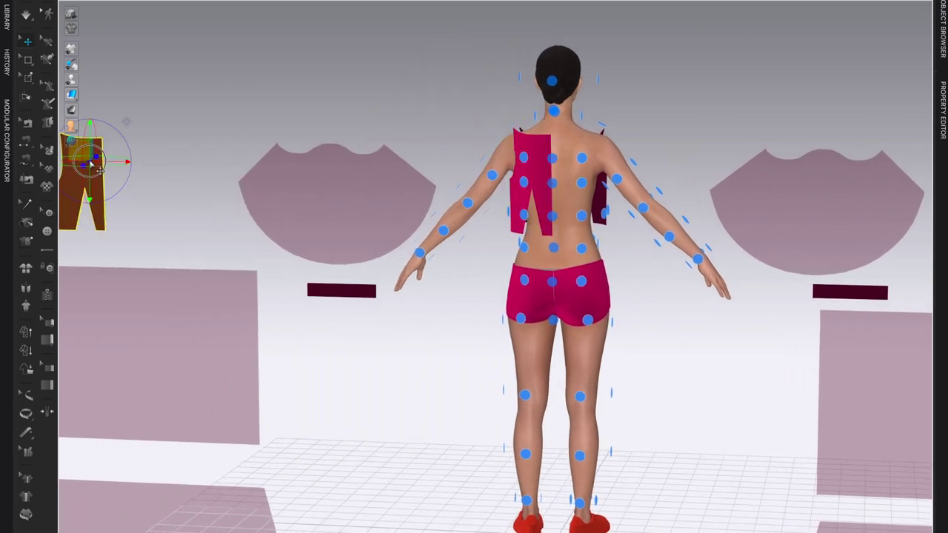
click(590, 189)
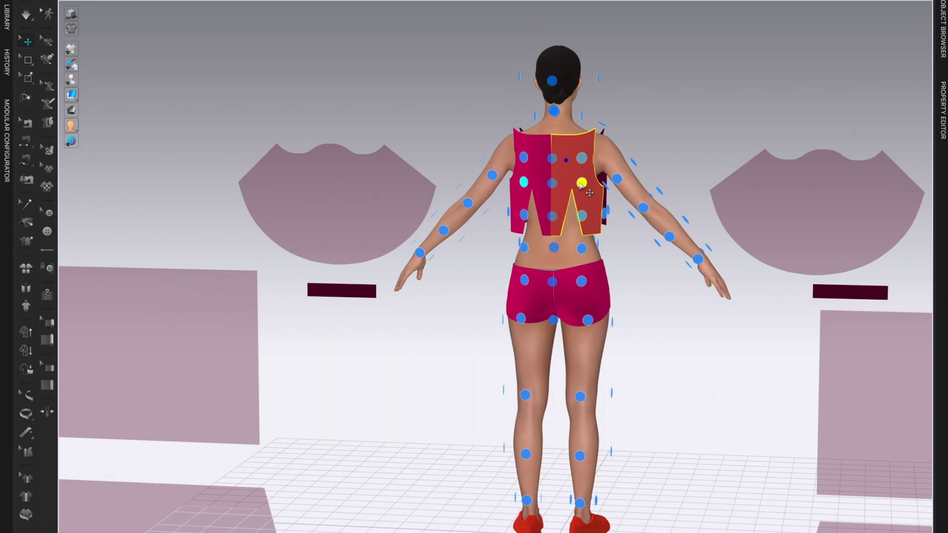
Step: Place the two cuff pieces symmetrically on the arrangement points at the avatar's wrists
right_drag(671, 292, 567, 285)
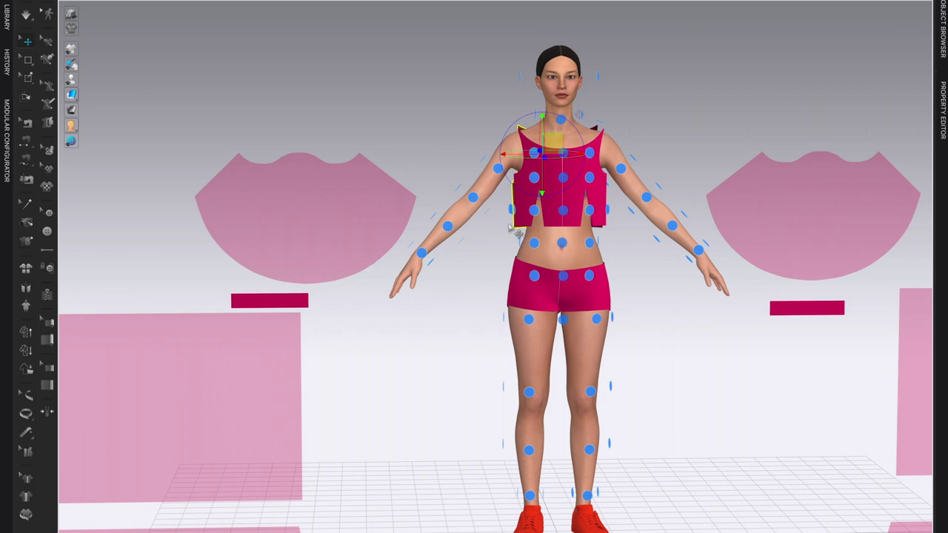
click(263, 302)
click(422, 252)
click(428, 256)
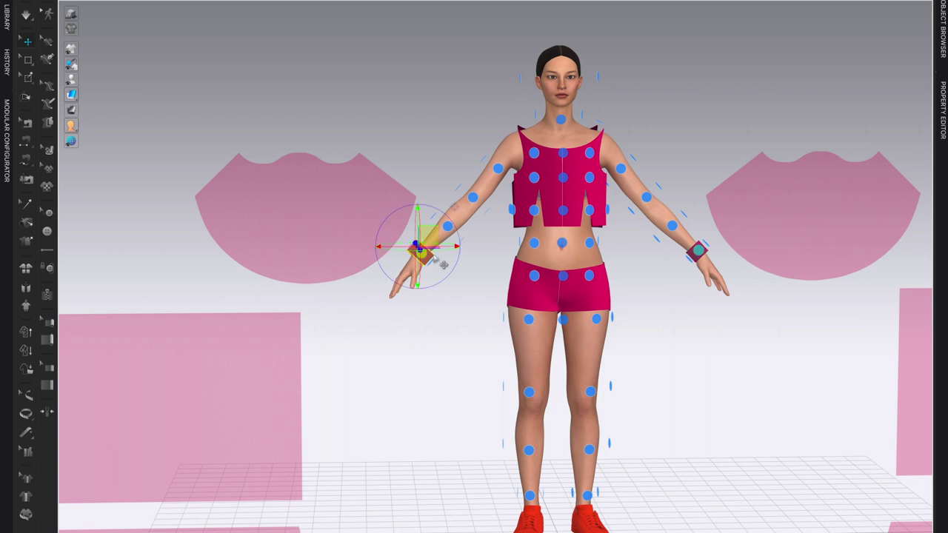
Step: Move both cuffs from the wrists up to the arrangement points on the avatar's lower forearms
drag(435, 228, 452, 210)
key(ctrl+z)
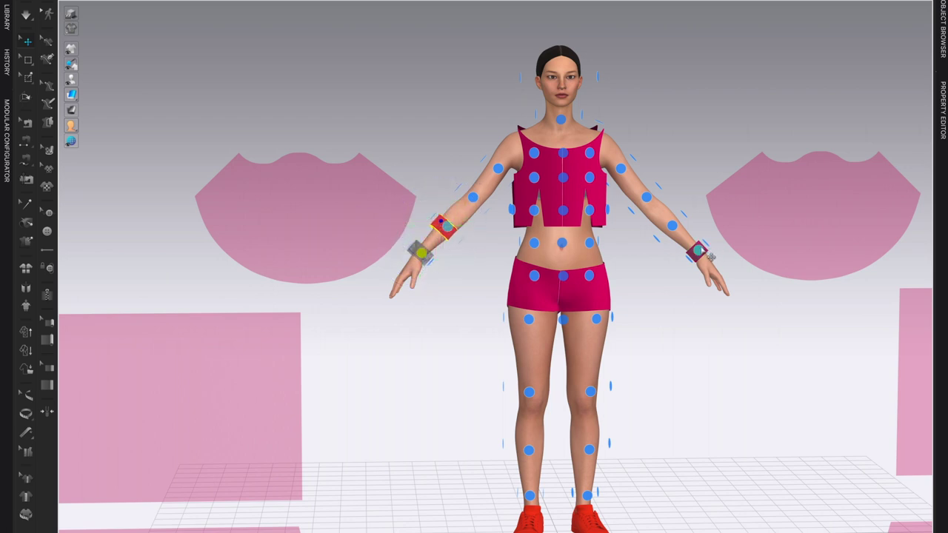
click(699, 252)
drag(705, 248, 669, 230)
click(420, 252)
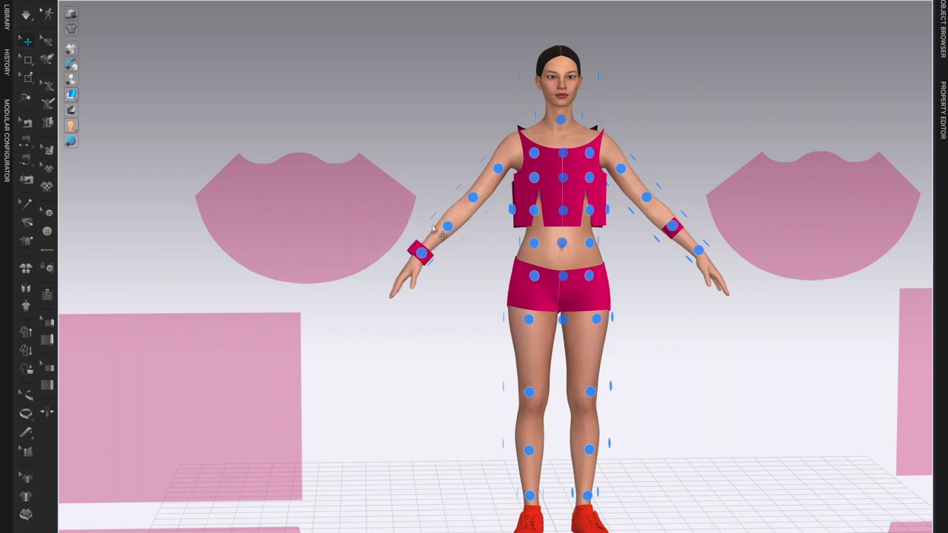
drag(421, 253, 442, 210)
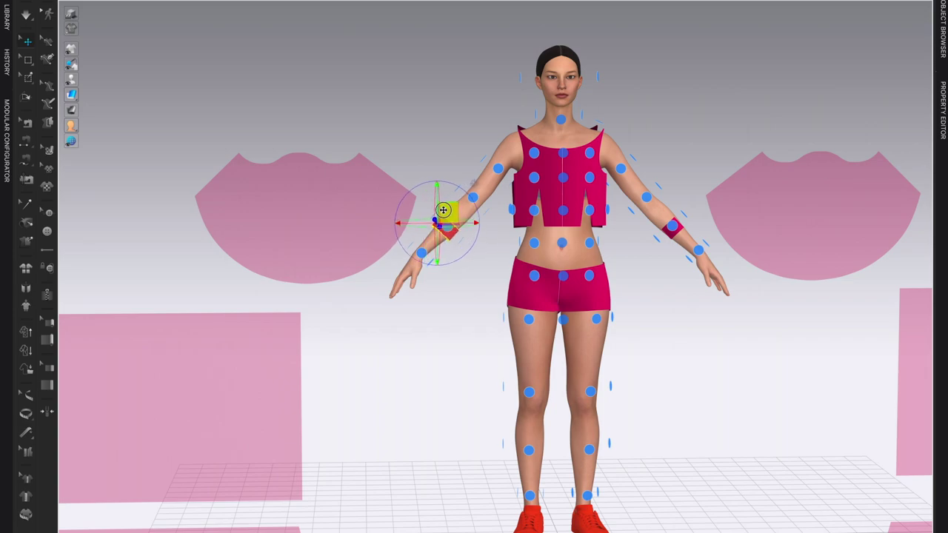
Step: Reassign the cuff on the avatar's left forearm to the arrangement point on the outer side of the arm
right_drag(474, 333, 402, 345)
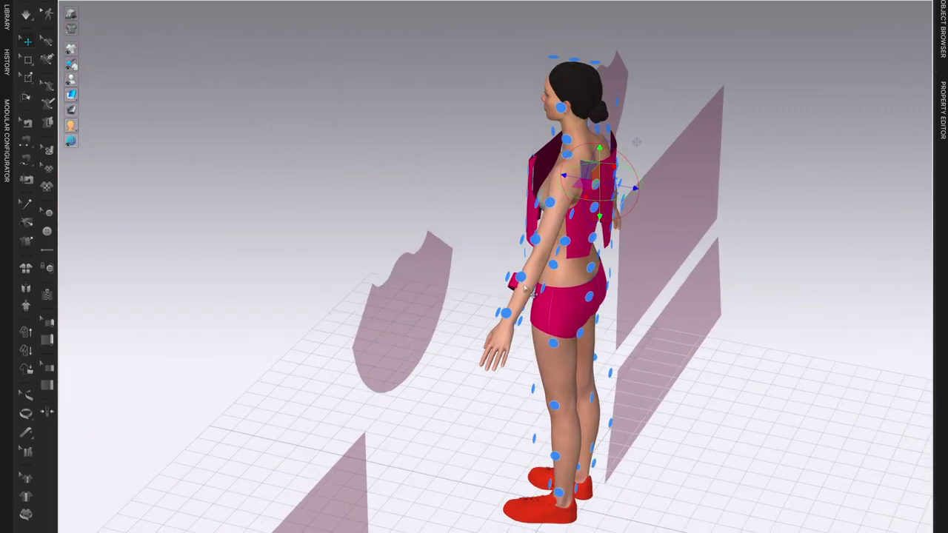
click(522, 285)
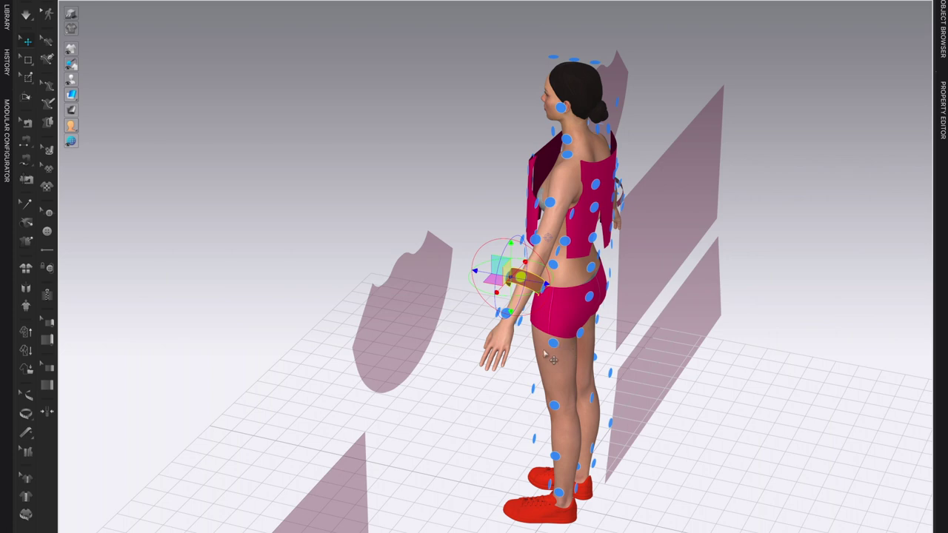
right_drag(528, 368, 529, 334)
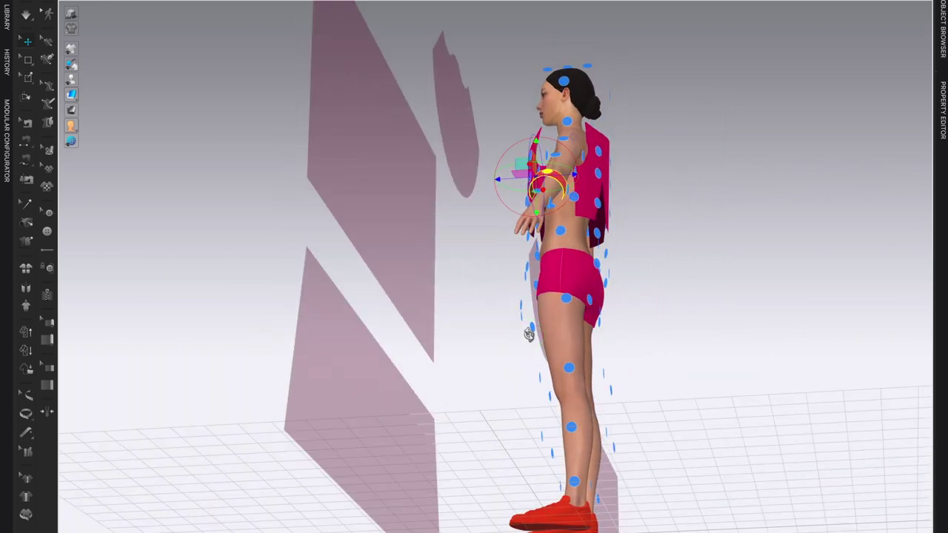
right_drag(676, 286, 614, 287)
mouse_move(662, 311)
right_down()
mouse_move(659, 333)
mouse_move(666, 327)
right_up()
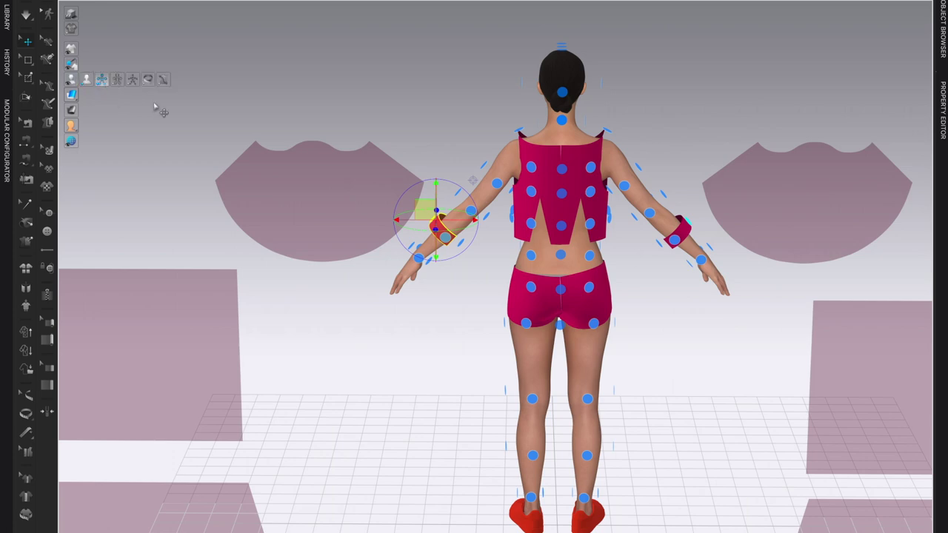
Step: Try to place the left sleeve piece on an arrangement point of the avatar's left arm
click(72, 79)
scroll(709, 318, down, 2)
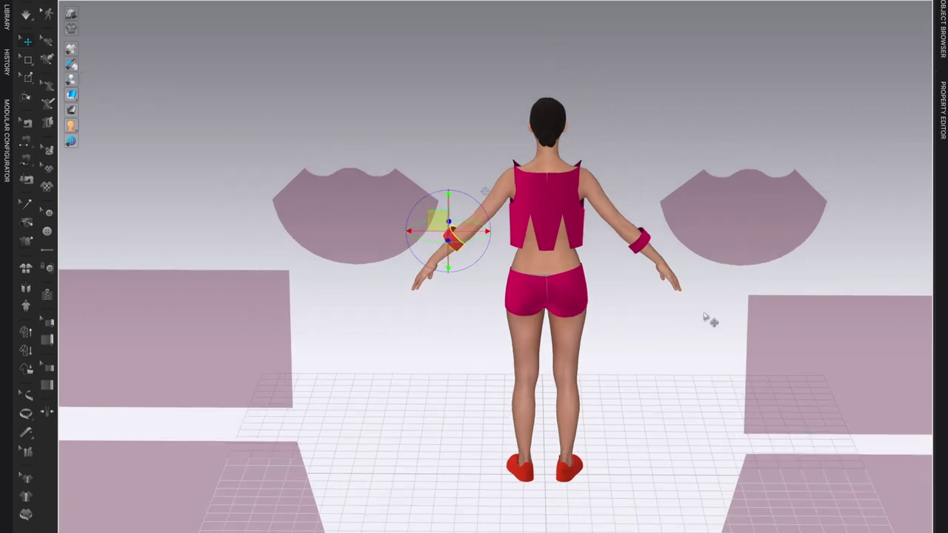
right_drag(709, 321, 684, 371)
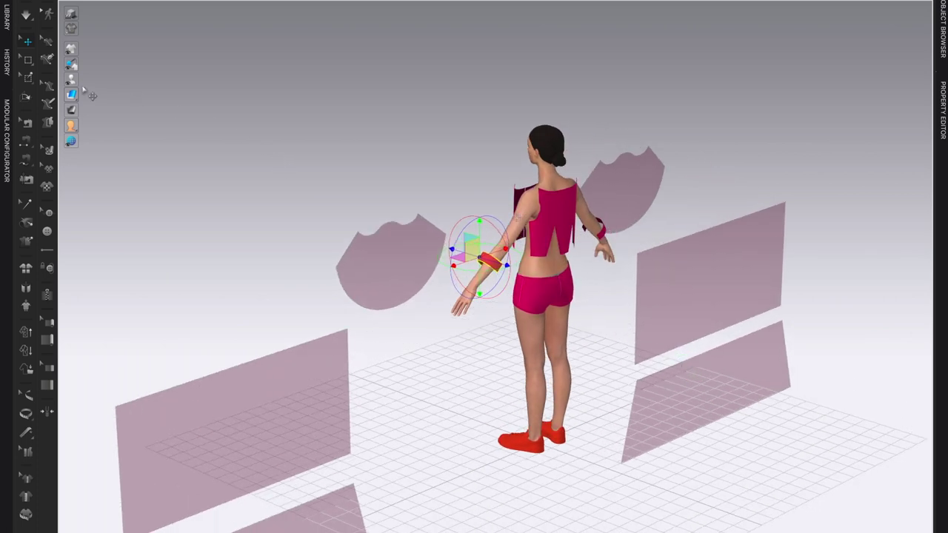
click(110, 80)
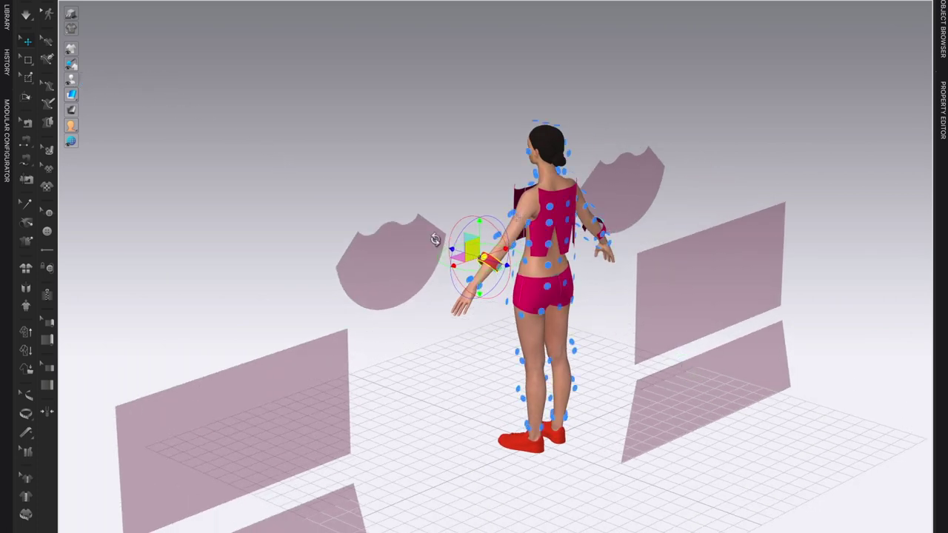
click(397, 264)
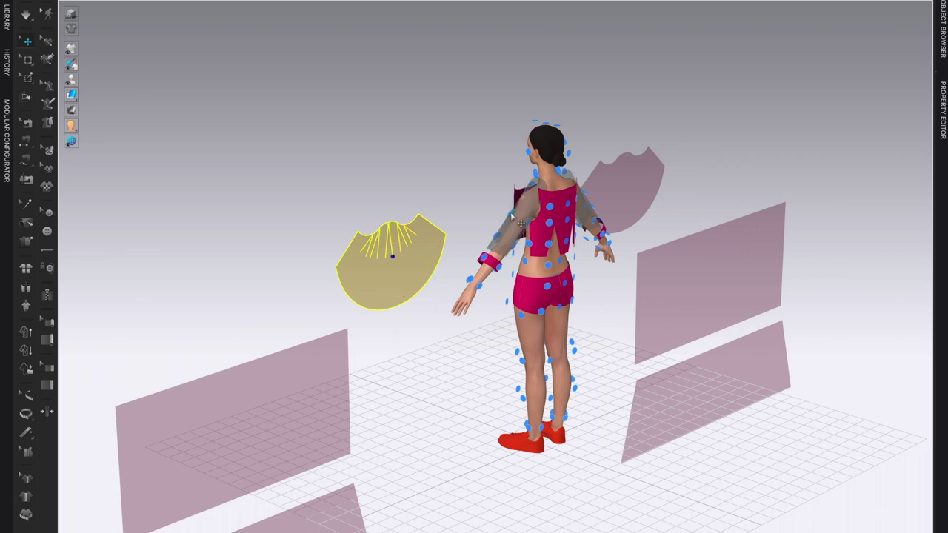
click(520, 222)
scroll(659, 209, up, 5)
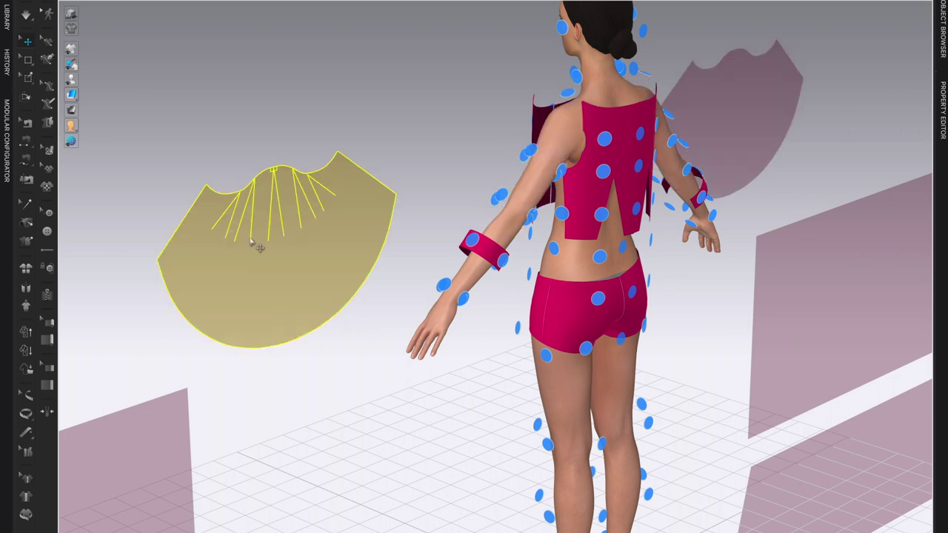
Step: Hide the arrangement points and move the left sleeve piece sideways towards the avatar's left arm
click(72, 79)
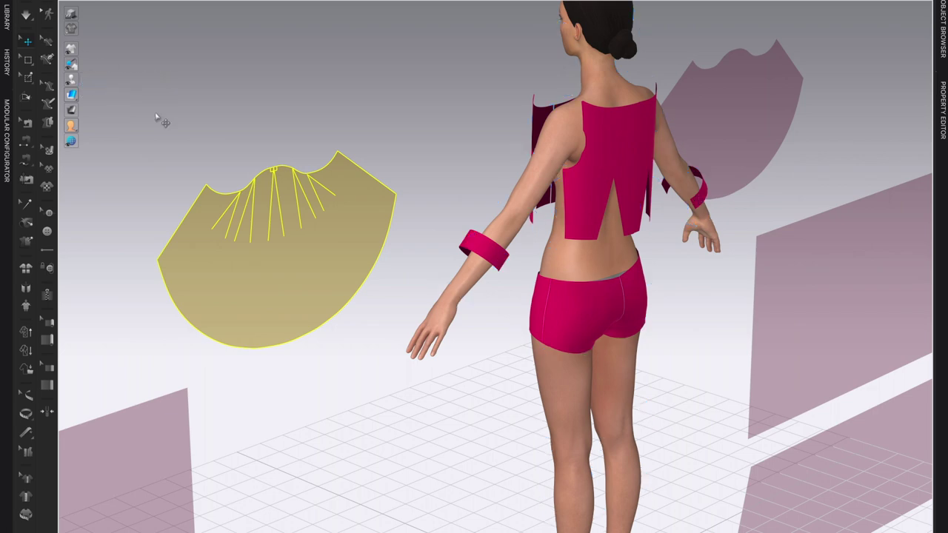
click(368, 346)
right_drag(419, 399, 489, 387)
click(885, 218)
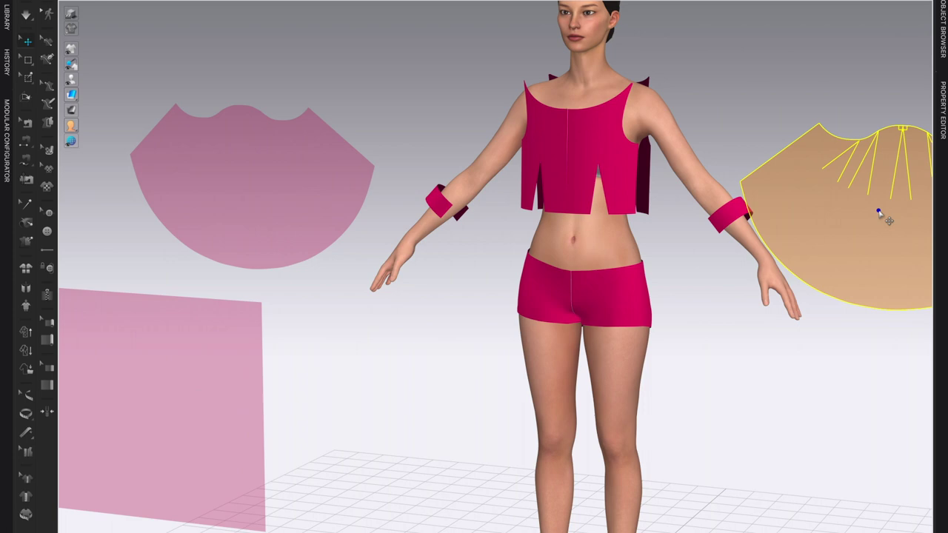
drag(894, 203, 721, 161)
right_drag(843, 353, 793, 368)
middle_drag(790, 336, 594, 343)
right_drag(594, 343, 418, 314)
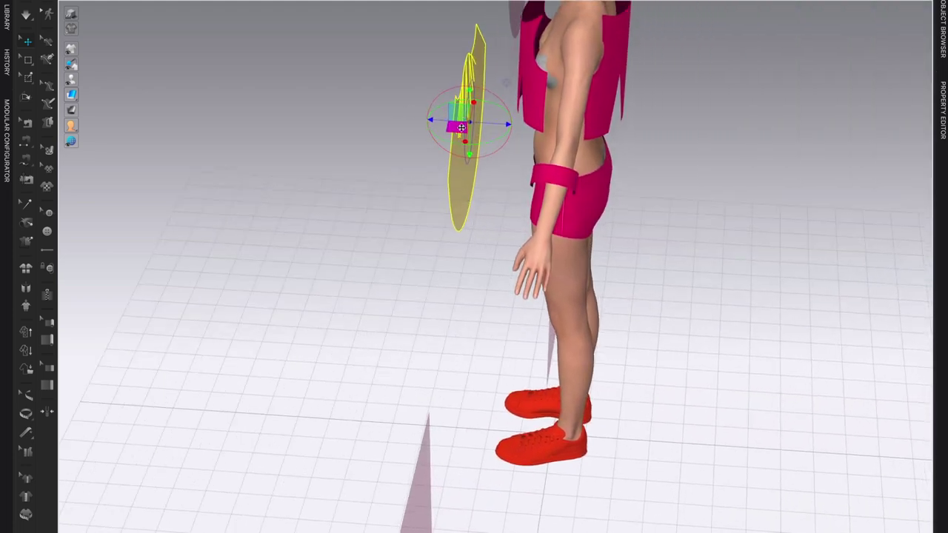
Step: Lower the left sleeve piece and bring it level in depth with the avatar's left arm
drag(495, 92, 490, 188)
right_drag(482, 276, 519, 285)
drag(509, 142, 538, 165)
right_drag(546, 320, 599, 383)
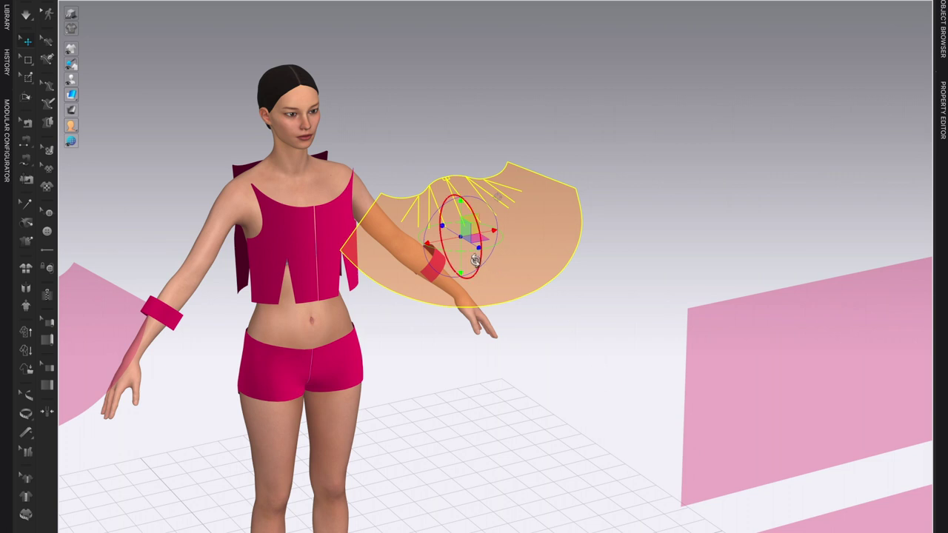
Step: Rotate the left sleeve piece to face the outer side of the arm and move it up to the shoulder
drag(475, 249, 546, 238)
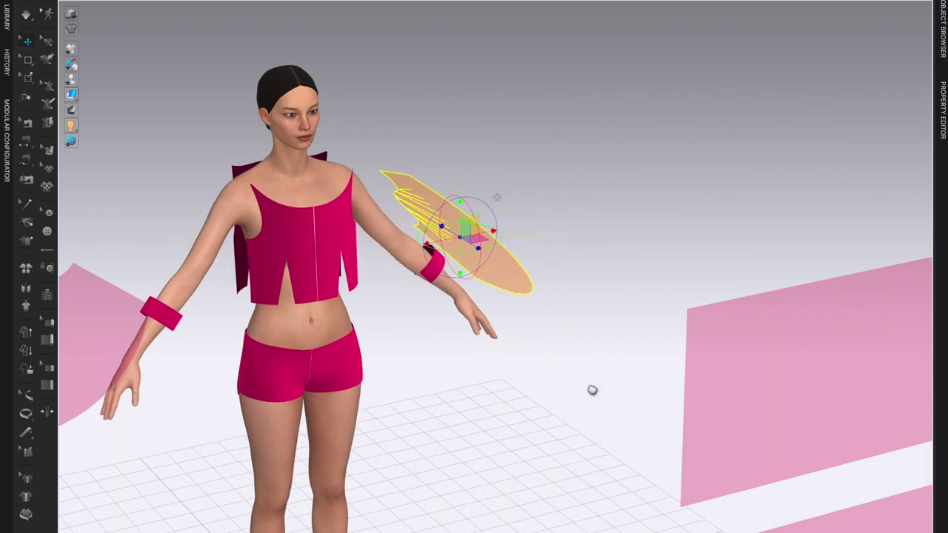
middle_drag(593, 389, 537, 447)
mouse_move(539, 417)
right_down()
mouse_move(528, 425)
mouse_move(526, 406)
right_up()
drag(409, 312, 374, 284)
right_drag(511, 387, 504, 352)
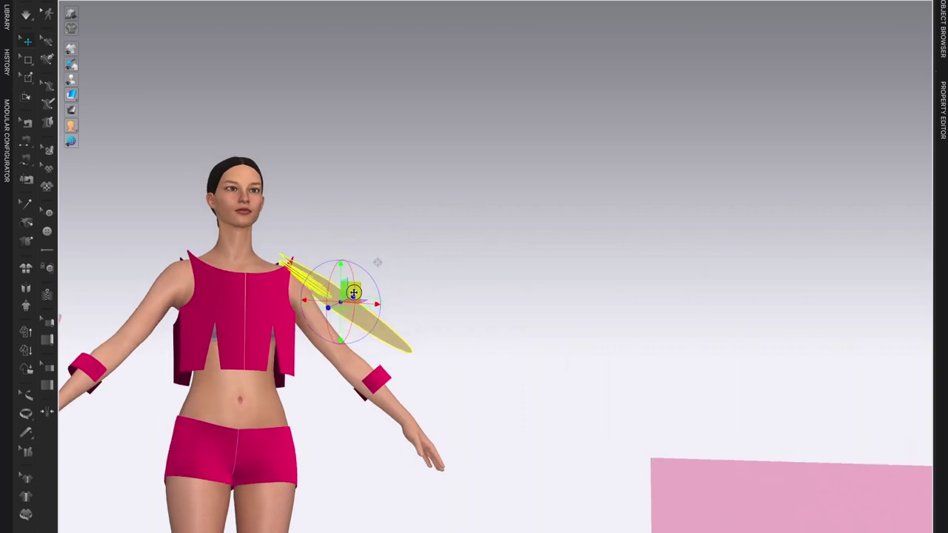
Step: Centre the left sleeve piece front to back over the arm and tilt it more steeply along the arm
right_drag(491, 392, 430, 427)
drag(343, 278, 433, 284)
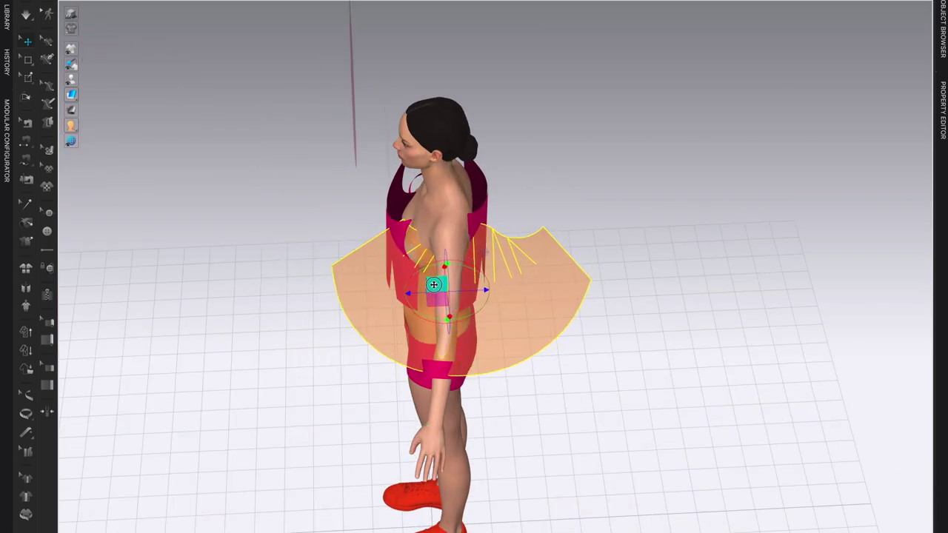
right_drag(370, 449, 433, 413)
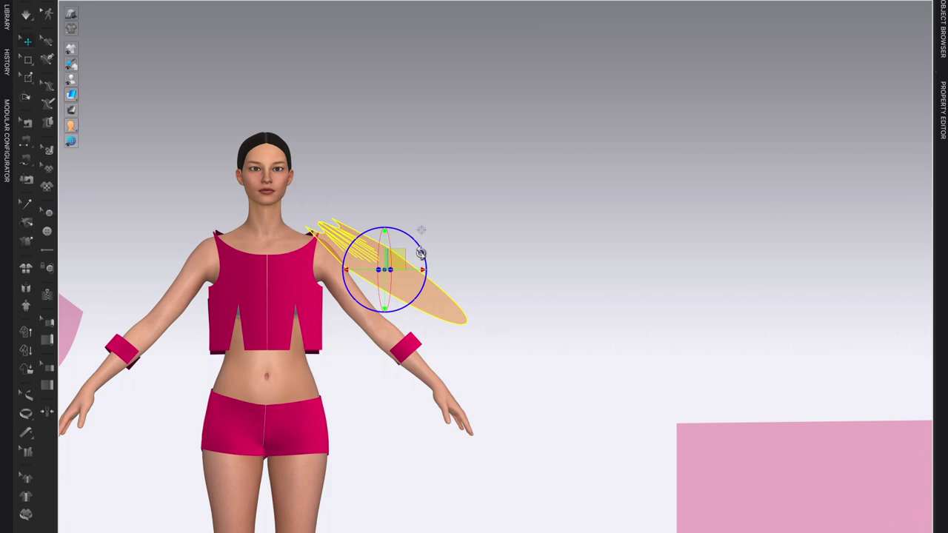
drag(428, 254, 391, 279)
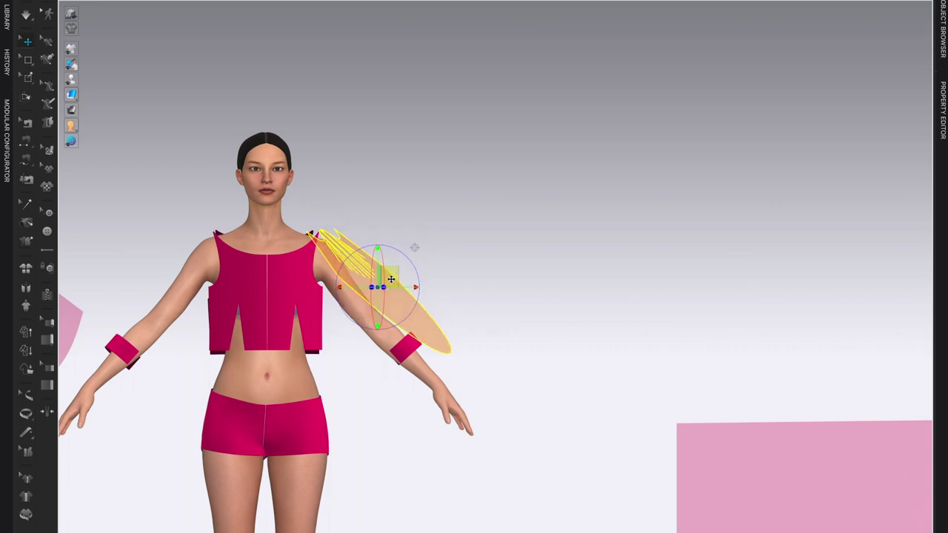
Step: Bring the left sleeve piece back in line with the arm in depth and fine-tune its front-to-back centring
right_drag(548, 396, 493, 424)
scroll(521, 415, down, 2)
middle_drag(541, 408, 408, 395)
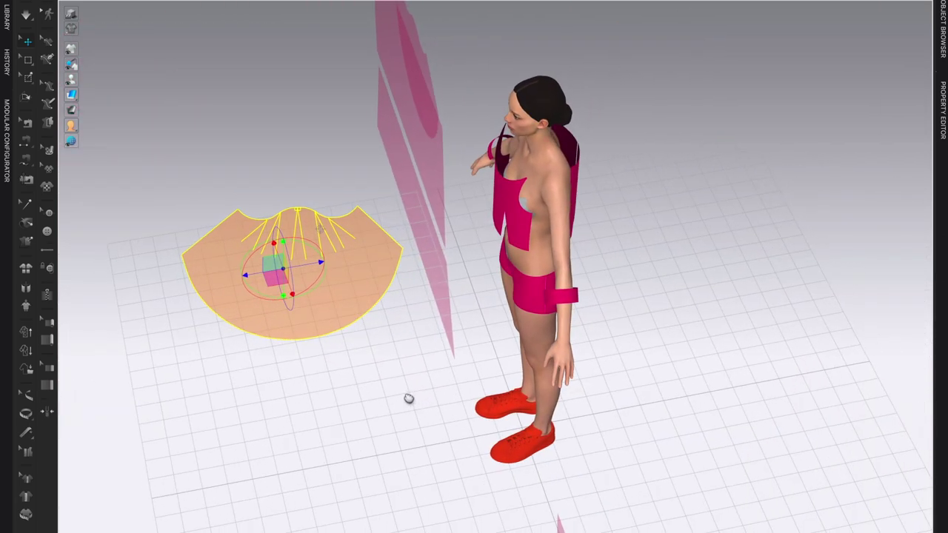
drag(271, 267, 552, 233)
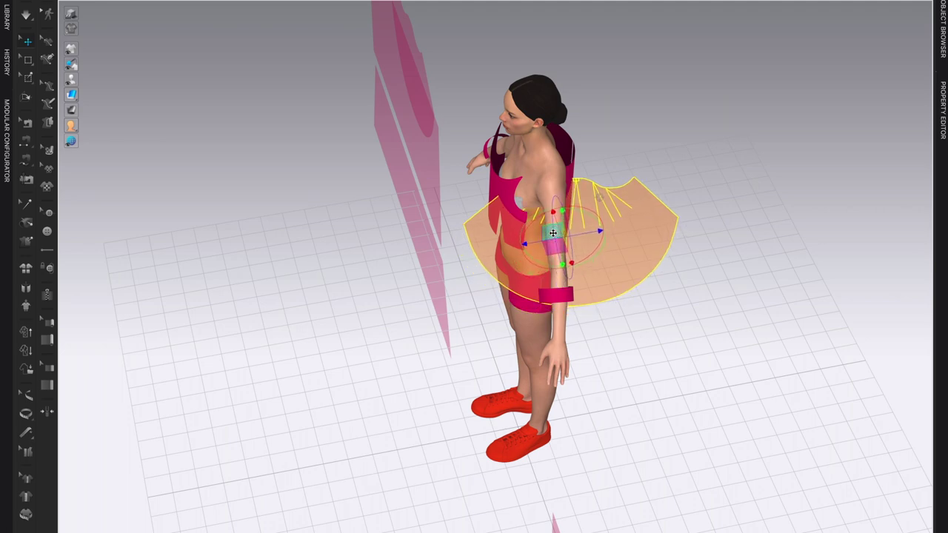
key(2)
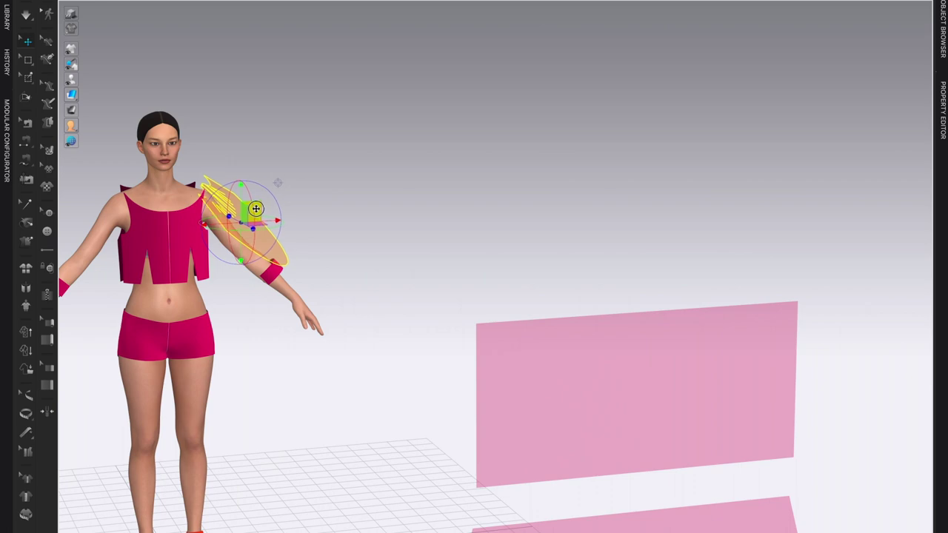
right_drag(352, 316, 290, 337)
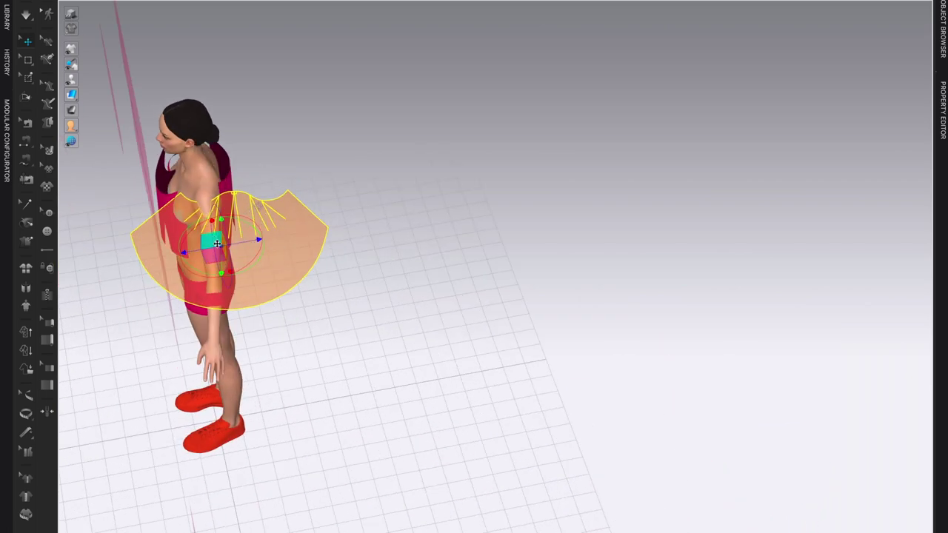
drag(211, 240, 191, 237)
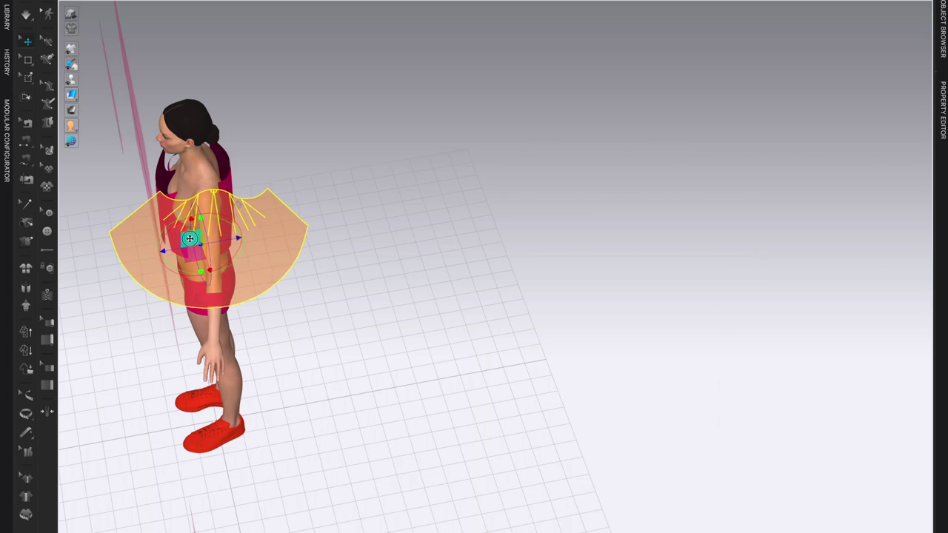
Step: Adjust the left sleeve piece's tilt from behind so it runs parallel to the upper arm
right_drag(326, 382, 252, 362)
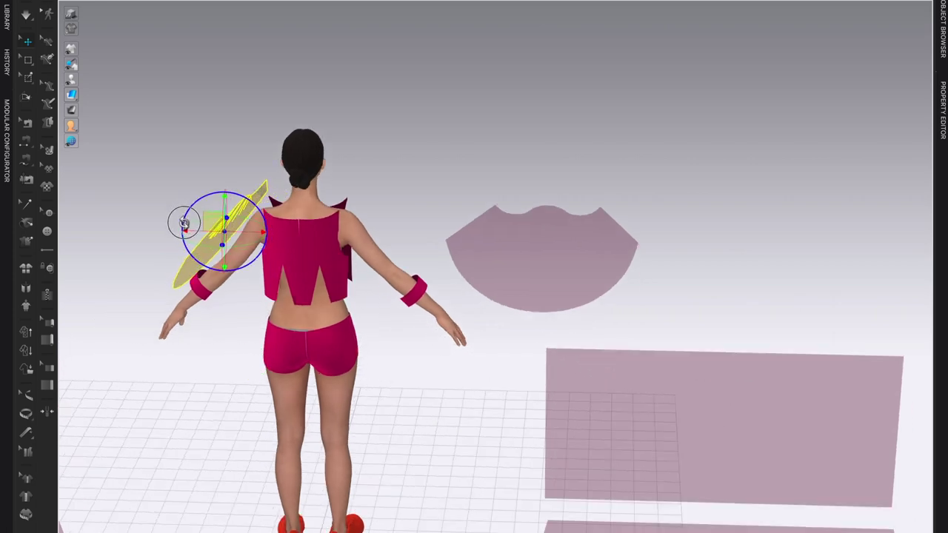
mouse_move(254, 391)
right_down()
mouse_move(277, 392)
mouse_move(261, 380)
right_up()
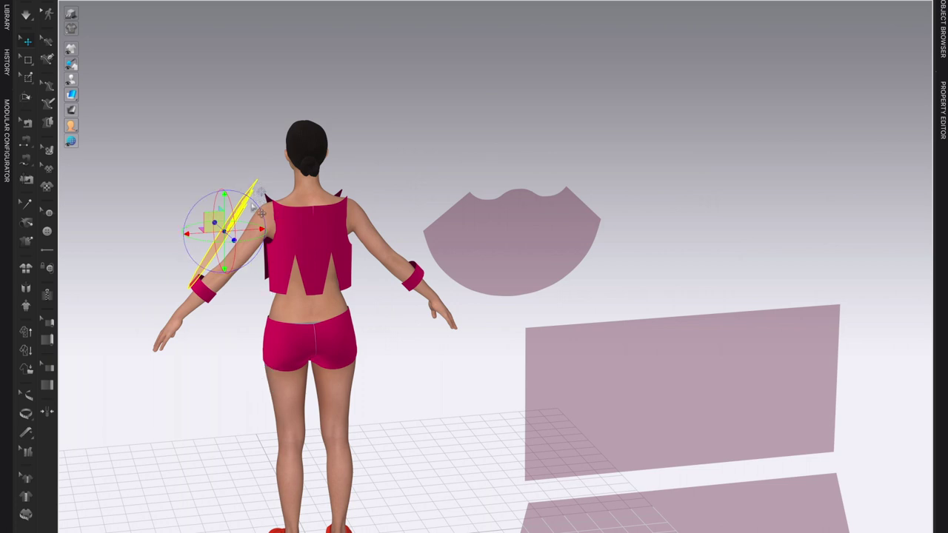
drag(254, 199, 264, 211)
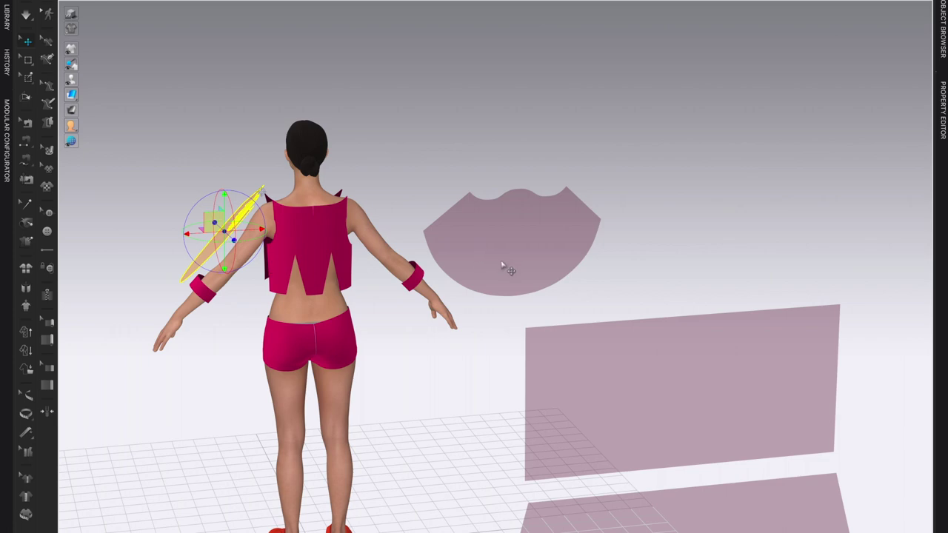
Step: Select the right sleeve piece and move it towards the avatar's right arm
scroll(459, 387, down, 2)
mouse_move(470, 392)
right_down()
mouse_move(453, 406)
mouse_move(455, 396)
right_up()
drag(536, 290, 457, 266)
right_drag(561, 315, 524, 311)
right_drag(536, 204, 617, 241)
Step: Rotate the right sleeve piece to face the outer side of the right arm and move it beside the arm
key(6)
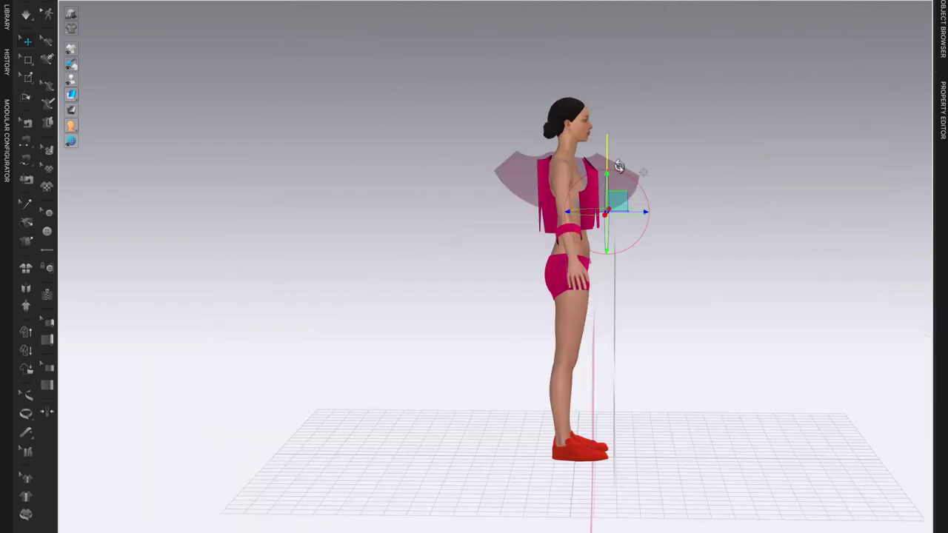
drag(622, 171, 566, 211)
right_drag(646, 390, 692, 409)
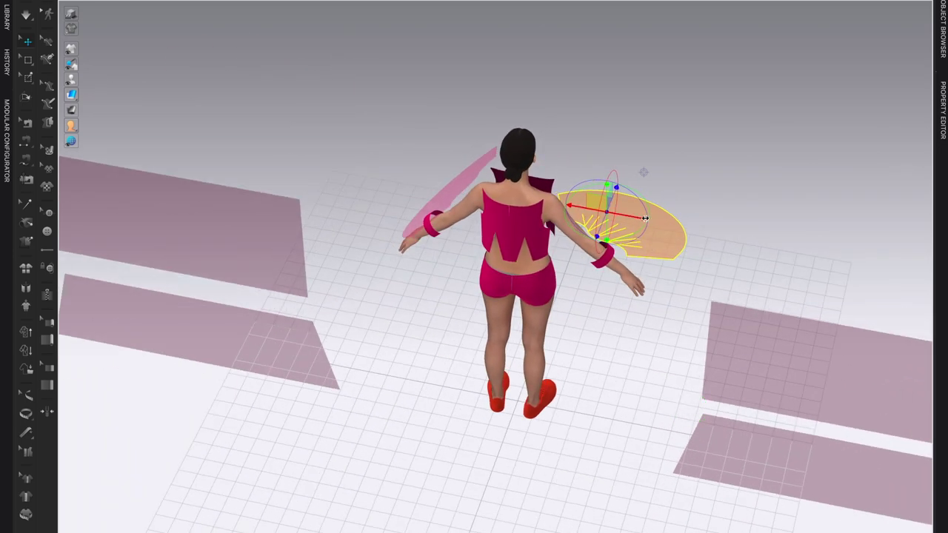
drag(648, 224, 612, 280)
Step: Centre the right sleeve piece front to back over the avatar's right arm
scroll(646, 329, up, 5)
right_drag(704, 356, 713, 334)
drag(661, 141, 679, 117)
right_drag(763, 317, 709, 306)
drag(694, 143, 676, 102)
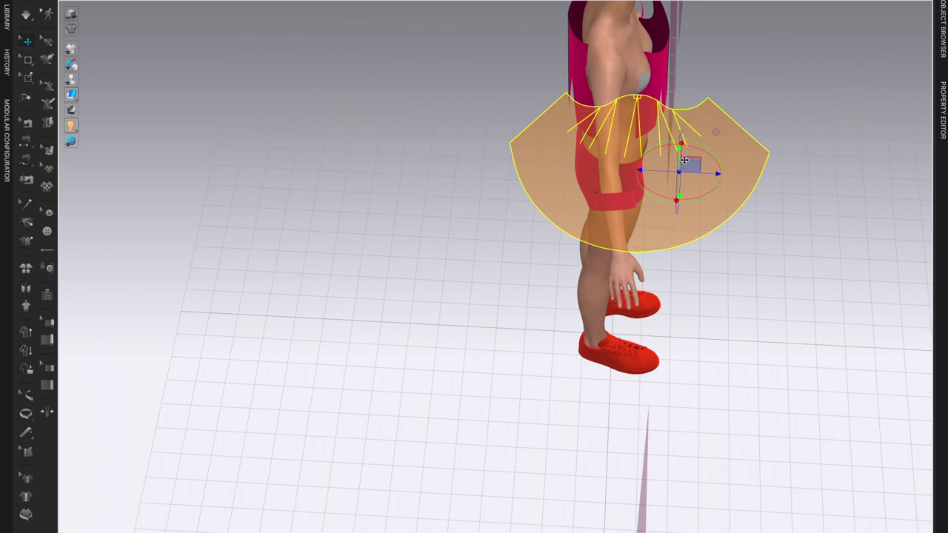
drag(687, 152, 660, 121)
Step: Fit the right sleeve piece along the right upper arm with its cap at the shoulder, matching the left sleeve
right_drag(571, 364, 626, 334)
drag(665, 117, 634, 132)
right_drag(635, 132, 581, 393)
scroll(582, 392, down, 10)
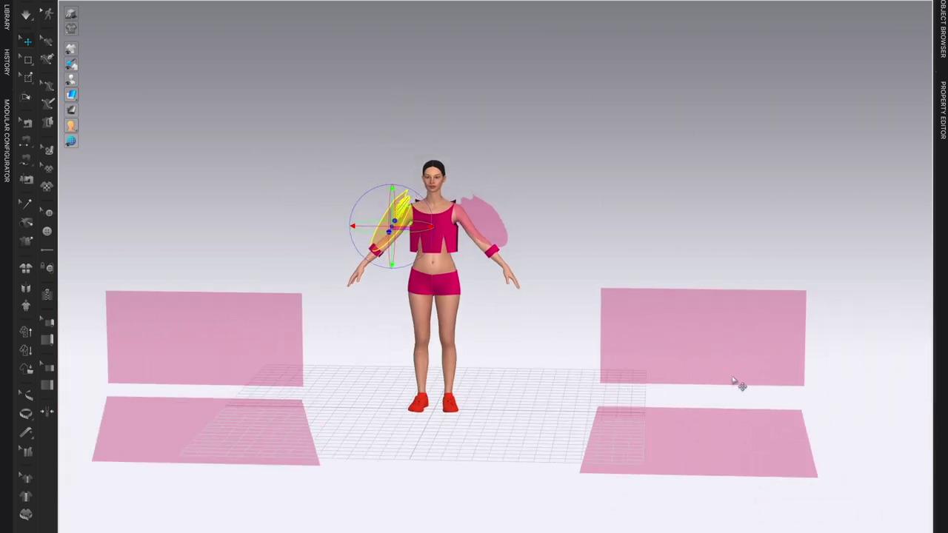
Step: Select the front rectangular skirt piece and move it in front of the avatar, centred with its upper edge near the waist
mouse_move(567, 381)
right_down()
mouse_move(531, 393)
mouse_move(580, 379)
mouse_move(570, 375)
right_up()
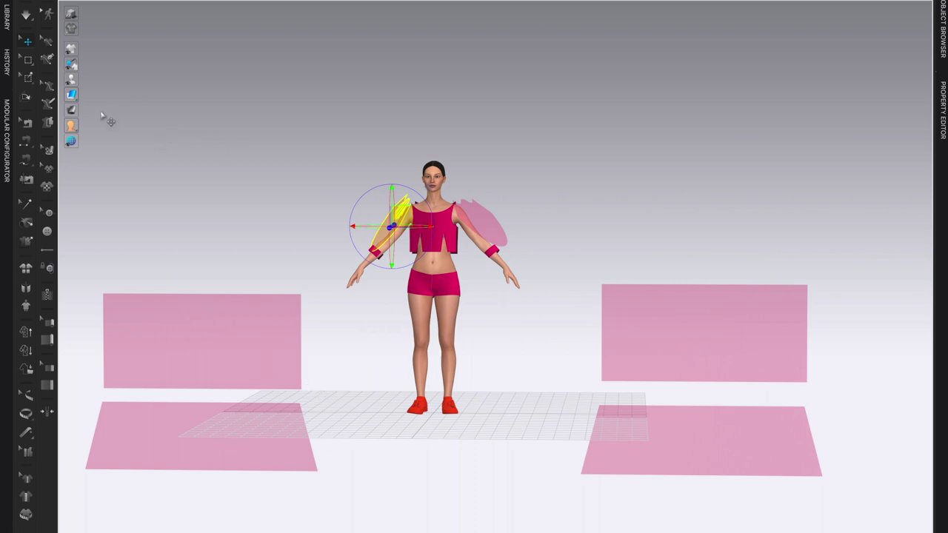
click(202, 341)
mouse_move(71, 80)
click(102, 80)
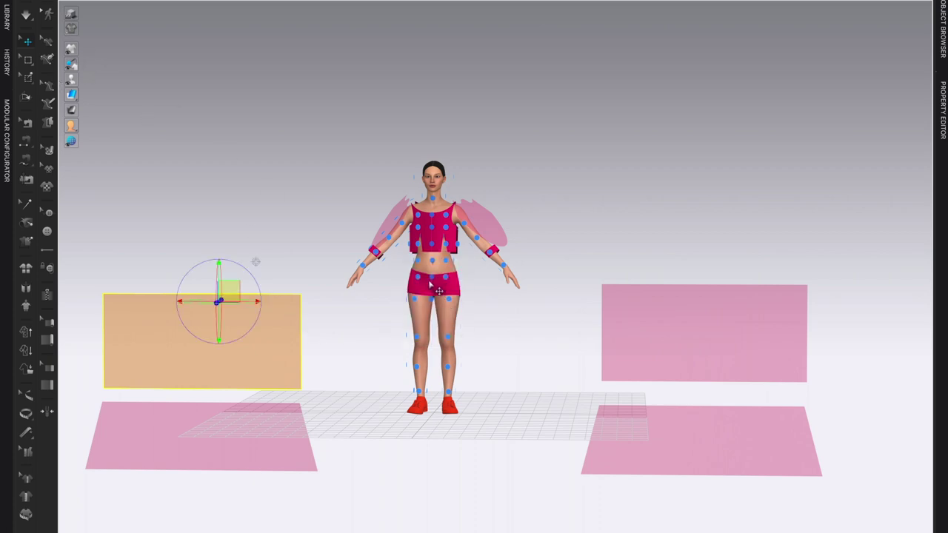
mouse_move(78, 86)
click(102, 80)
drag(222, 292, 455, 263)
Step: Move the front trapezoidal skirt piece over to the avatar, in line with the front rectangular piece
scroll(511, 392, up, 5)
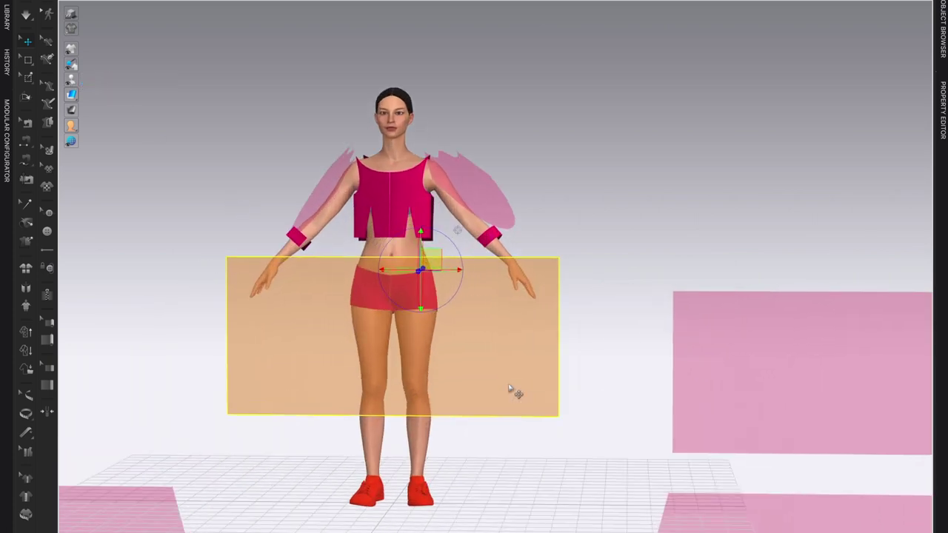
middle_drag(606, 427, 664, 307)
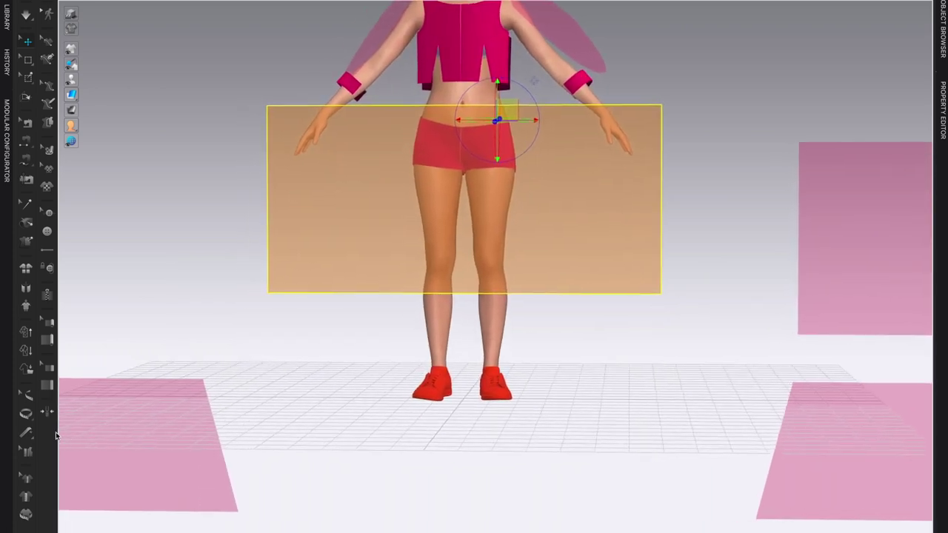
click(118, 438)
drag(119, 438, 573, 170)
Step: Move the front trapezoidal skirt piece forward, clear of the avatar's body and in front of the rectangular piece
right_drag(611, 415, 562, 419)
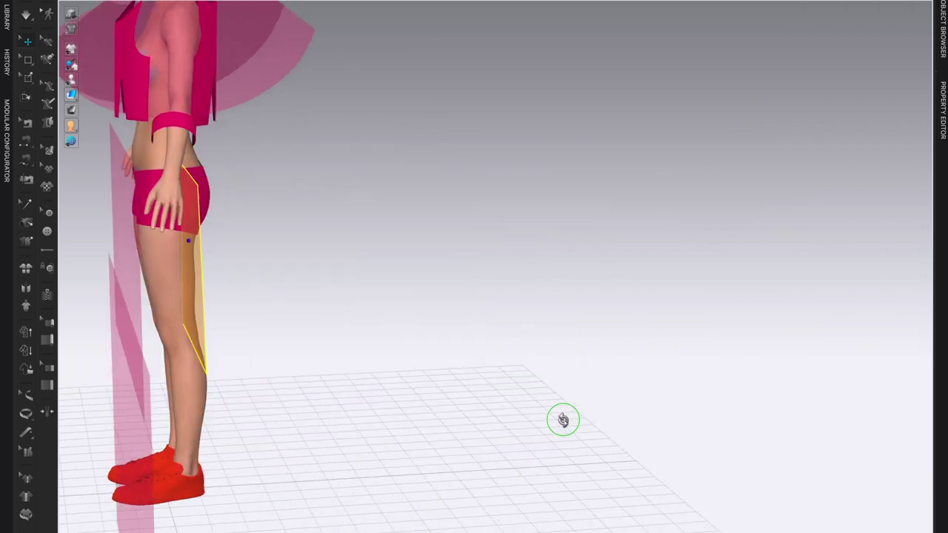
right_drag(368, 264, 694, 275)
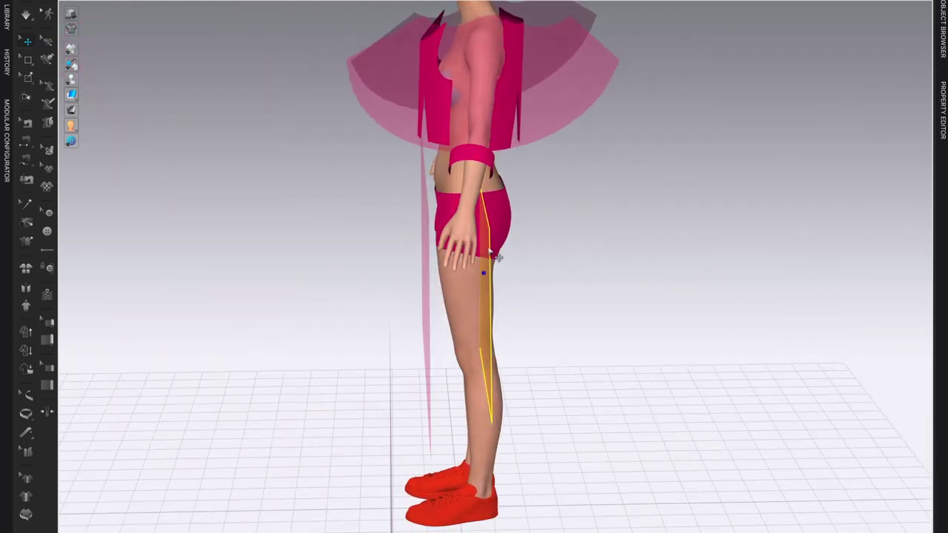
drag(485, 248, 399, 238)
click(427, 219)
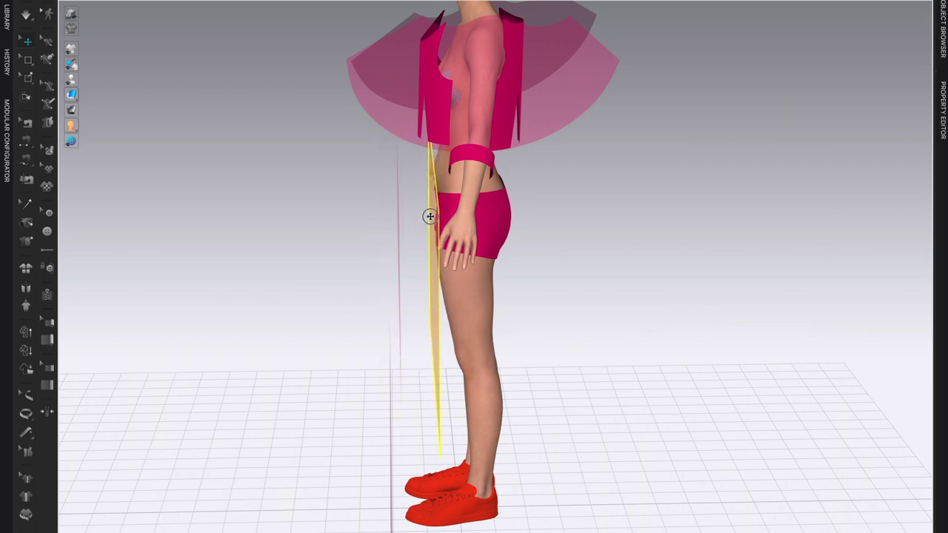
click(403, 213)
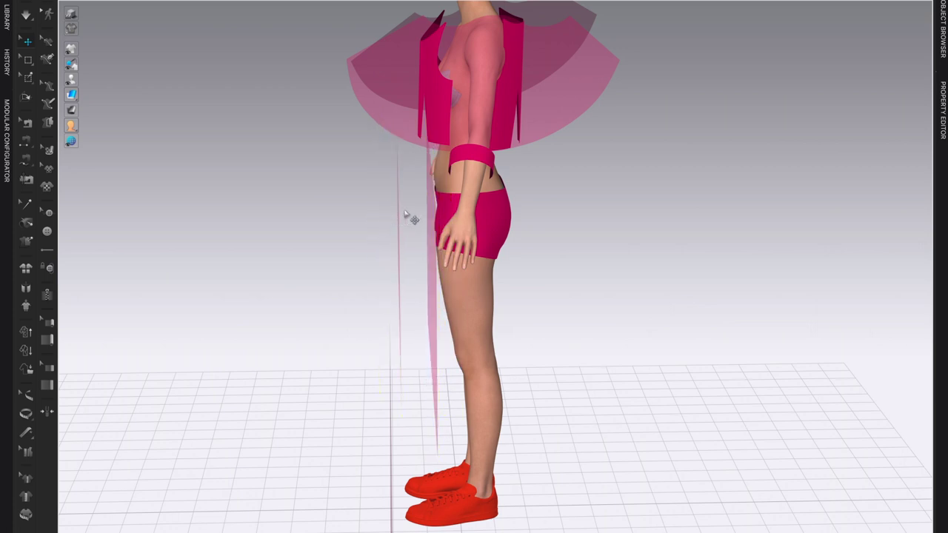
Step: Select the second rectangular skirt piece and place it upright just behind the avatar's hips and legs
scroll(634, 326, down, 5)
right_drag(618, 428, 560, 427)
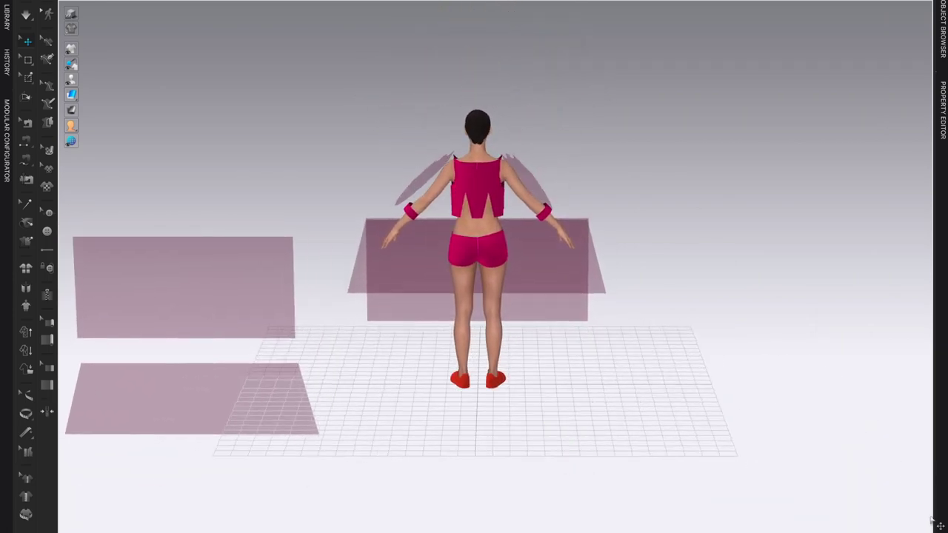
key(ctrl+tab)
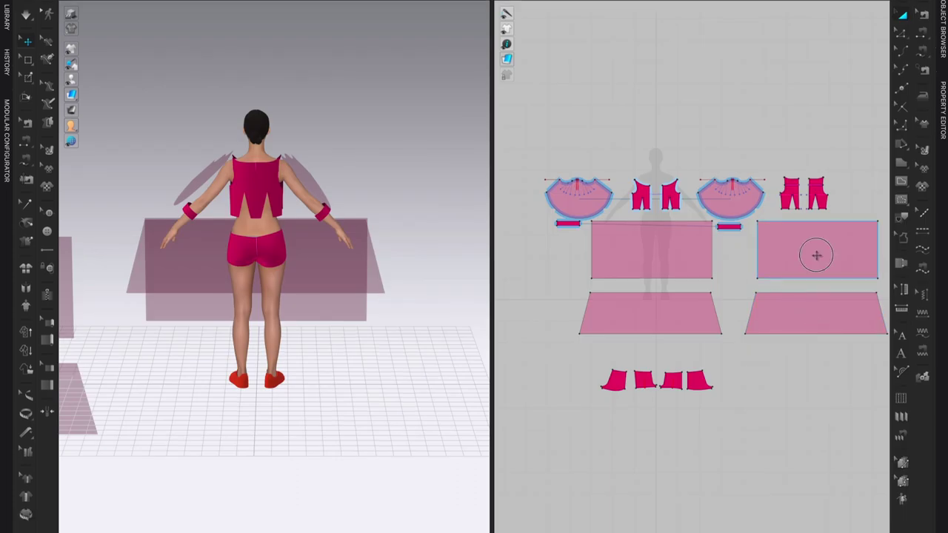
click(816, 255)
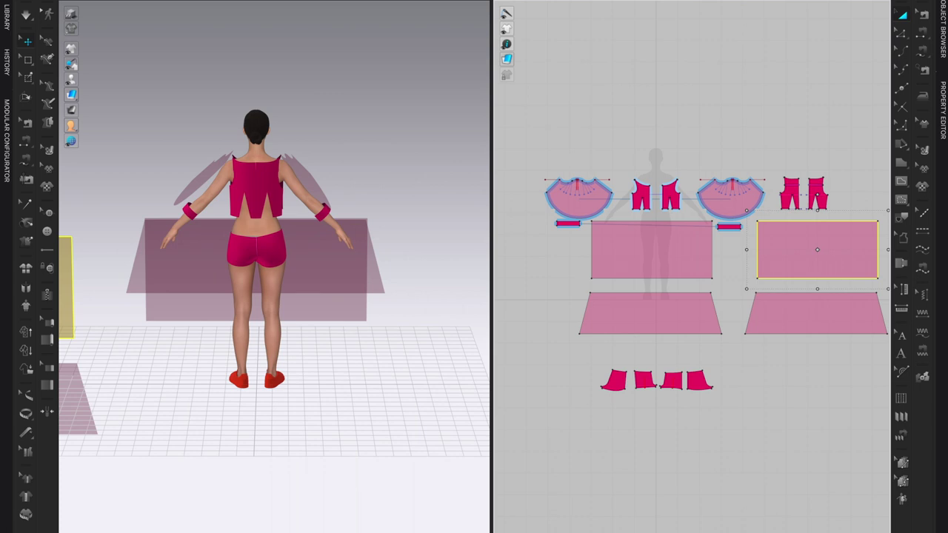
key(Tab)
drag(218, 286, 546, 264)
right_drag(546, 264, 650, 477)
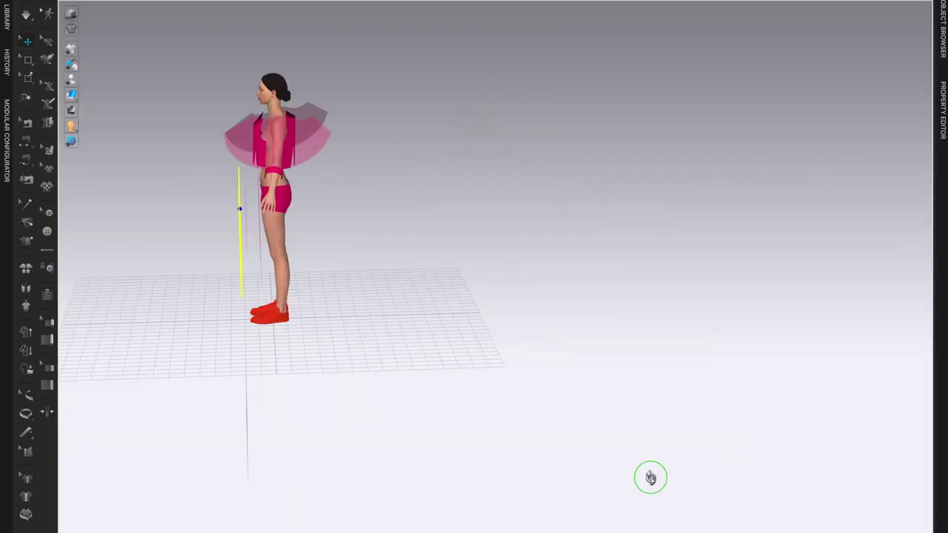
drag(240, 229, 298, 219)
Step: Move the remaining trapezoidal skirt piece over to the back of the avatar
right_drag(402, 412, 402, 434)
drag(84, 345, 355, 237)
right_drag(369, 361, 565, 404)
drag(539, 286, 300, 196)
Step: Centre the rear trapezoidal skirt piece at hip height and bring it in close behind the rear rectangular piece
right_drag(338, 297, 292, 307)
middle_drag(610, 449, 422, 448)
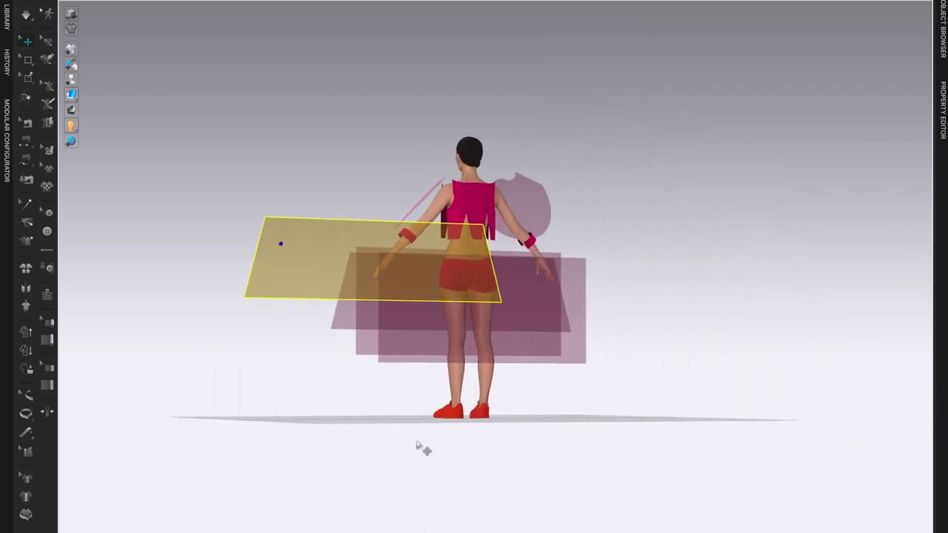
drag(339, 271, 459, 299)
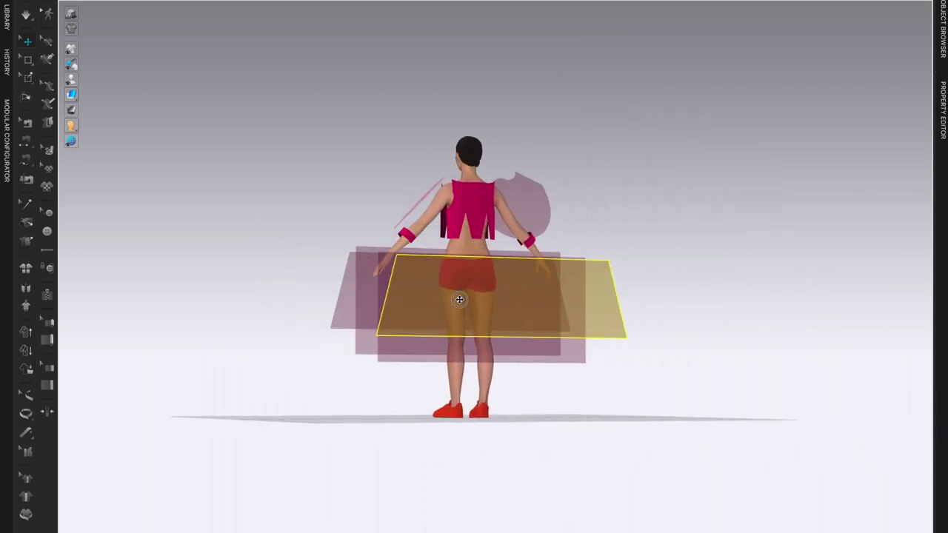
right_drag(402, 423, 453, 440)
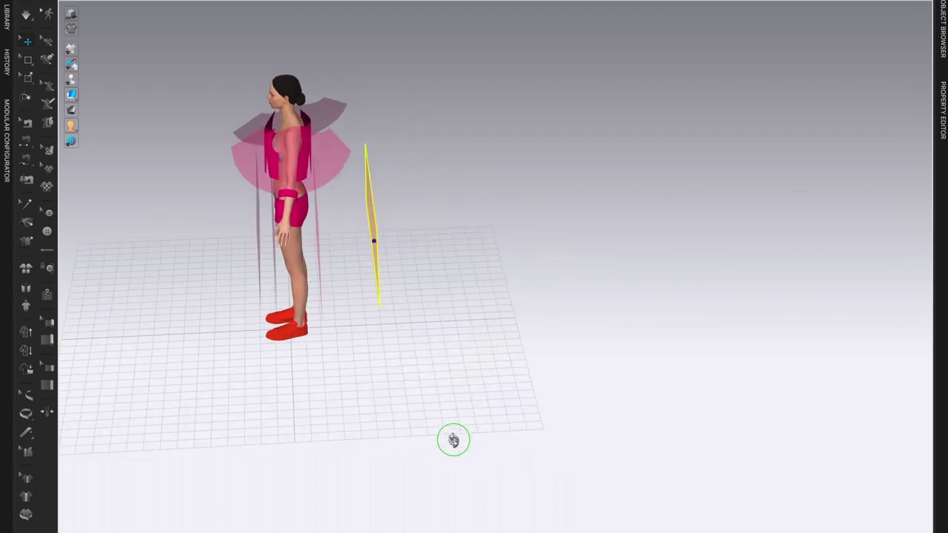
drag(371, 211, 325, 215)
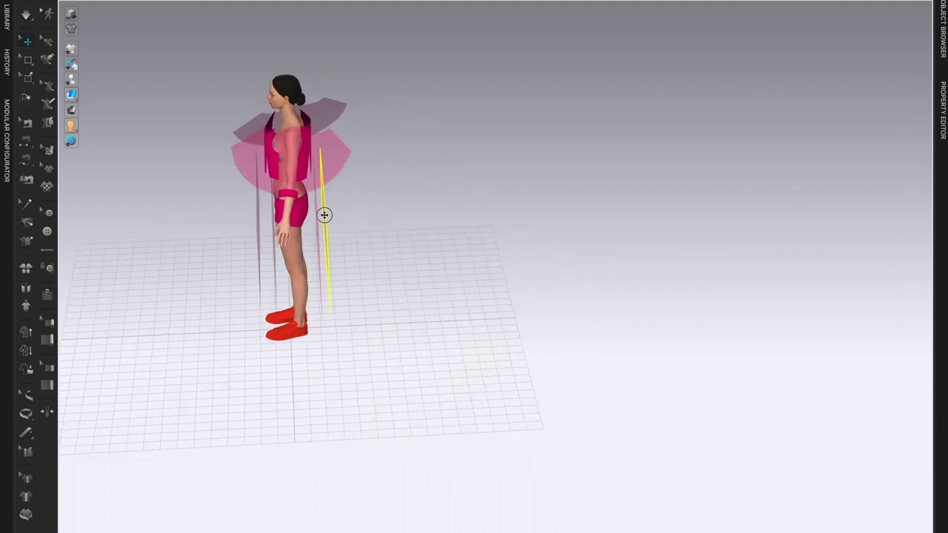
Step: Show the 2D pattern layout beside the 3D scene and open the properties of the selected rear trapezoidal skirt piece
right_drag(319, 411, 376, 401)
scroll(544, 352, up, 2)
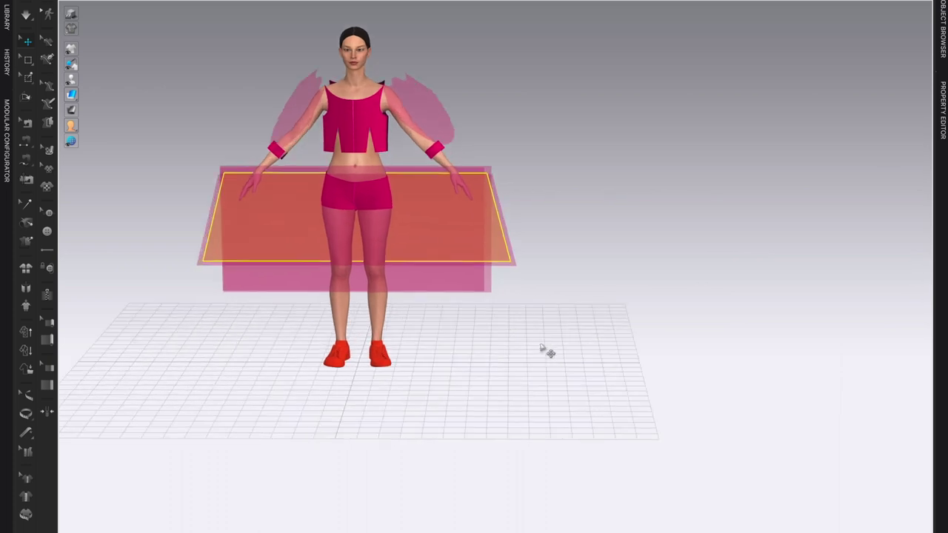
scroll(545, 351, up, 2)
middle_drag(520, 345, 540, 374)
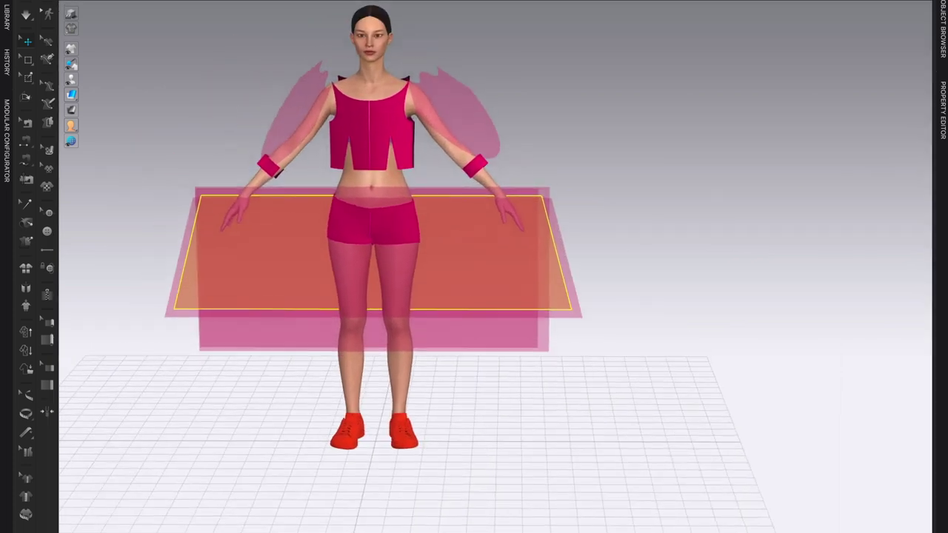
key(Tab)
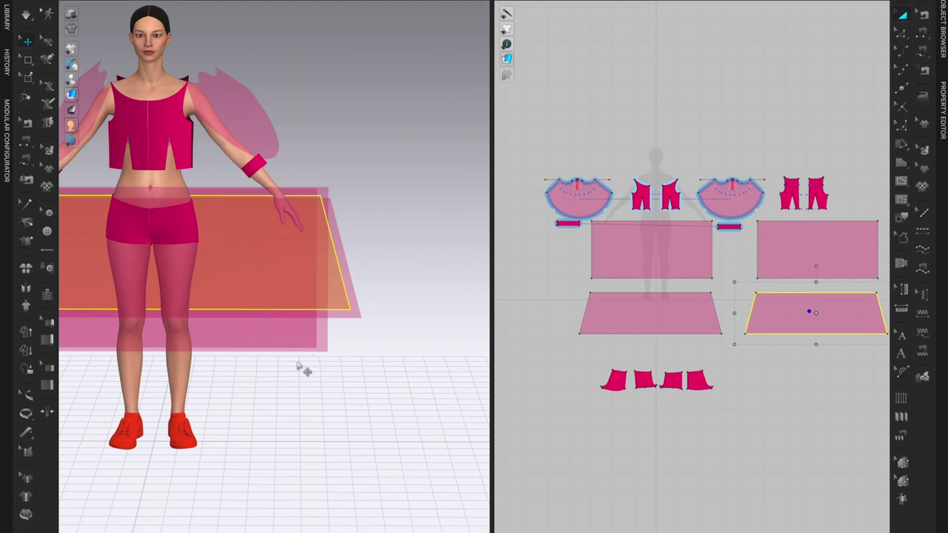
scroll(310, 372, down, 5)
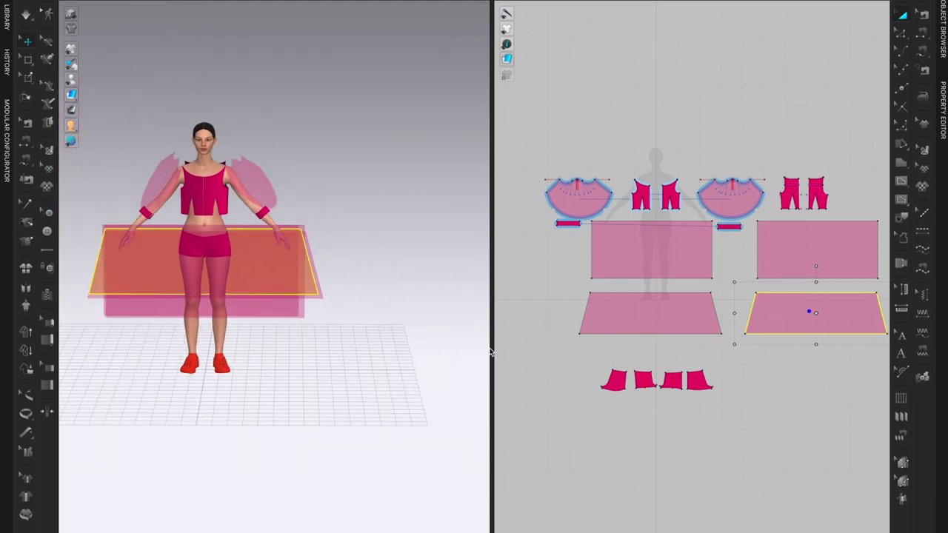
drag(417, 339, 408, 333)
middle_drag(333, 332, 412, 371)
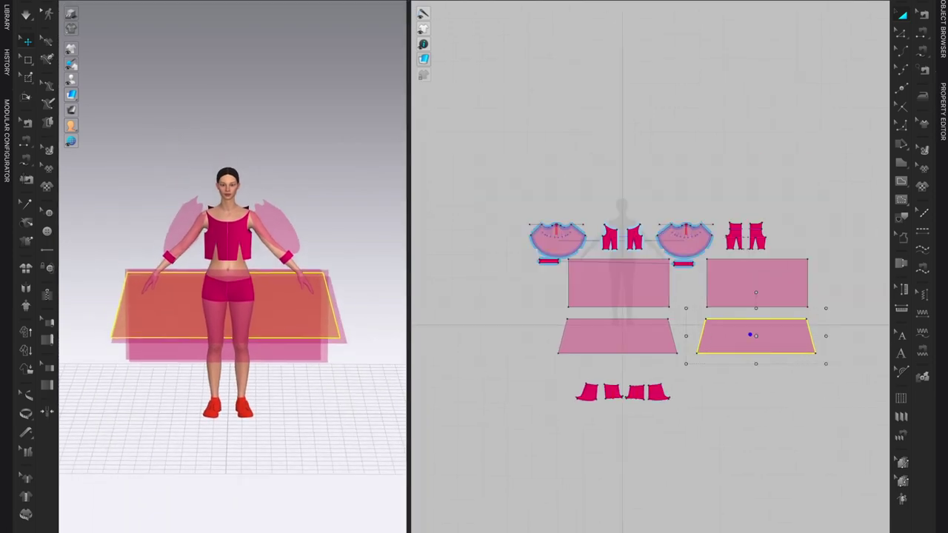
click(943, 115)
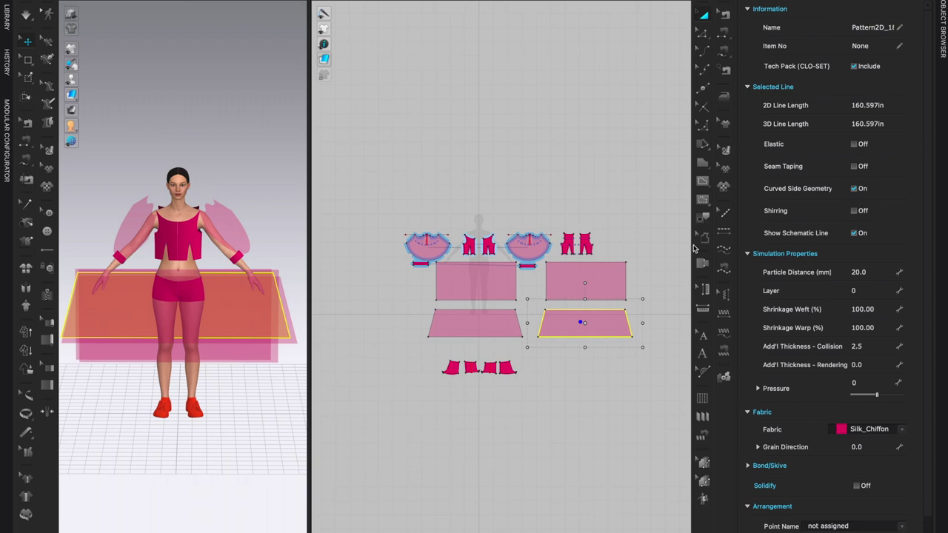
Step: Select all pattern pieces in the 2D layout and simulate the garment on the avatar
drag(423, 352, 575, 417)
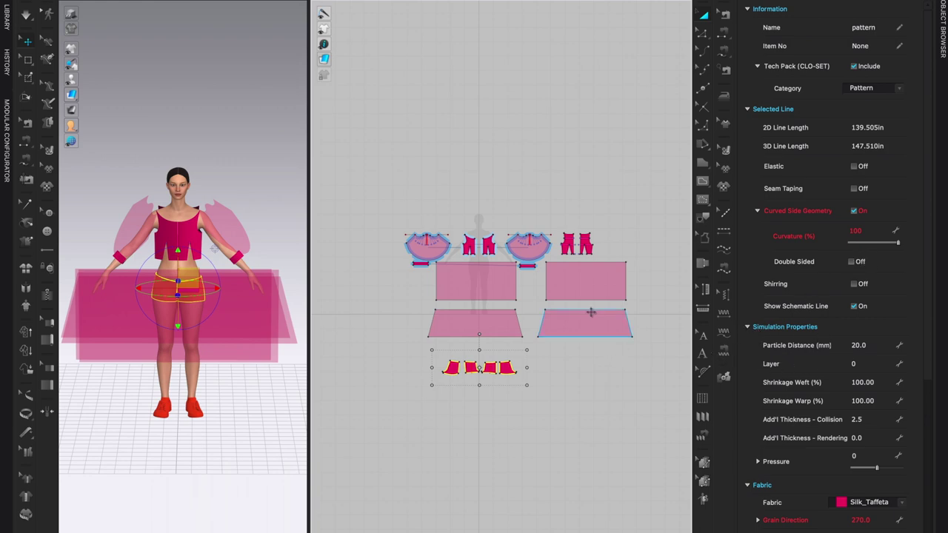
drag(380, 200, 630, 420)
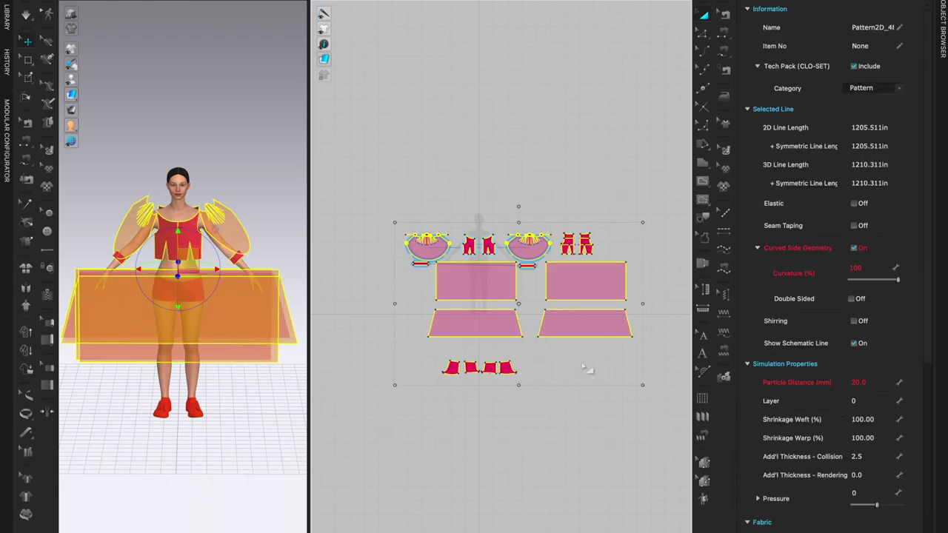
drag(309, 277, 415, 299)
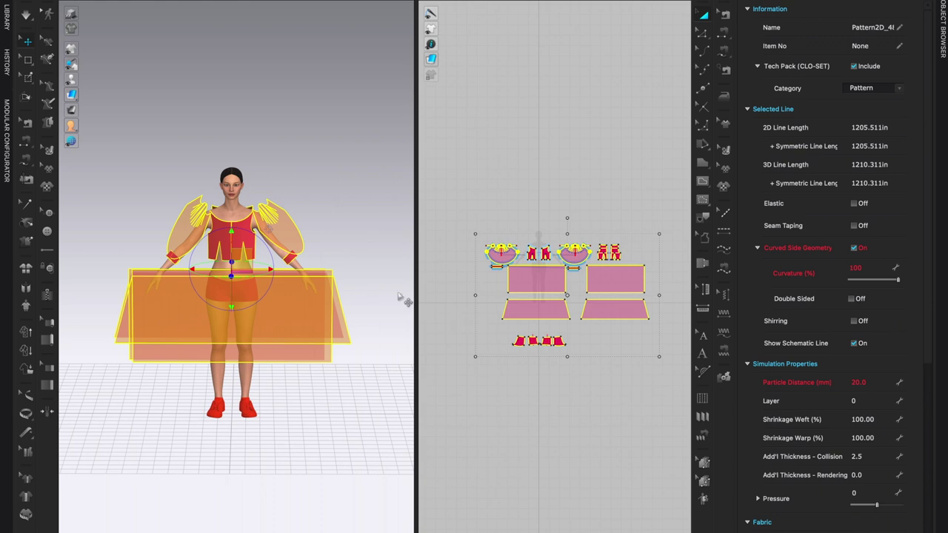
click(26, 15)
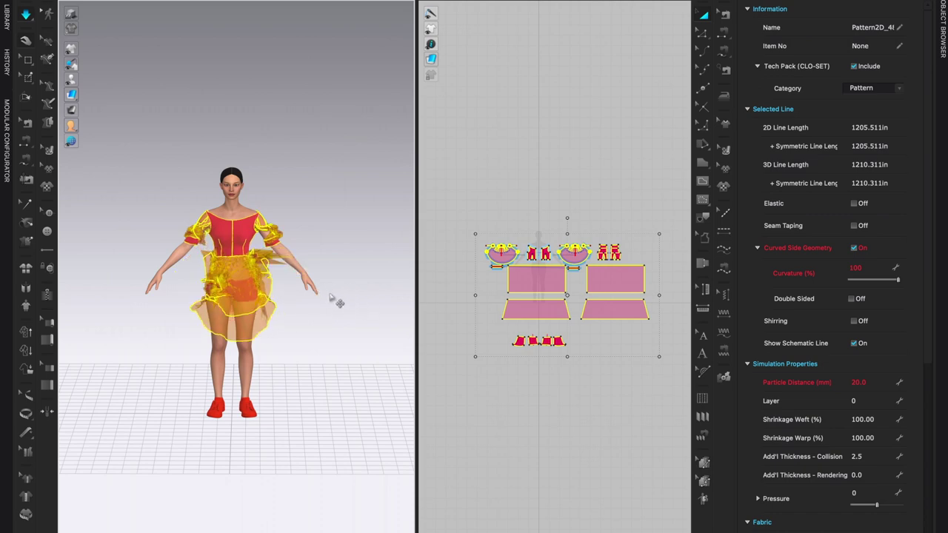
Step: Undo the simulation to restore all pattern pieces to their arranged placement around the avatar
key(ctrl+z)
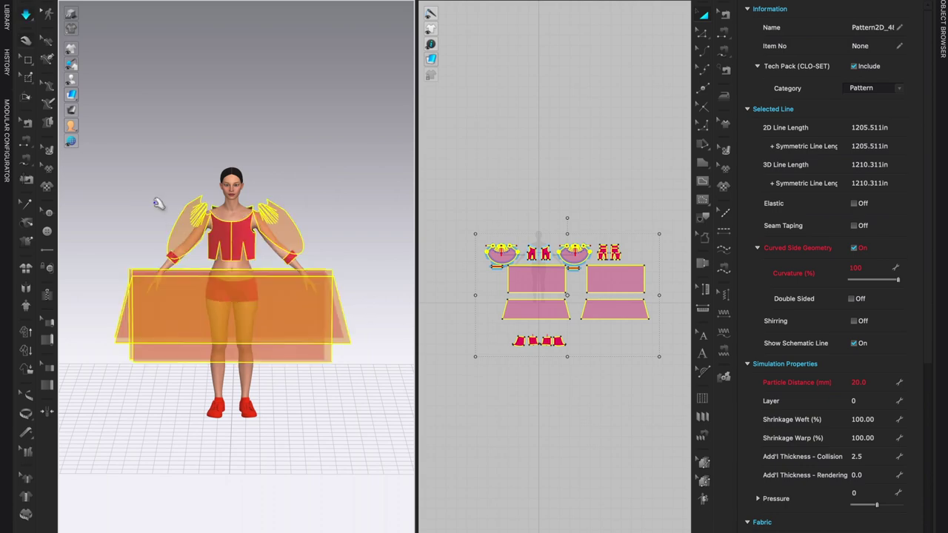
key(ctrl+z)
key(ctrl+z)
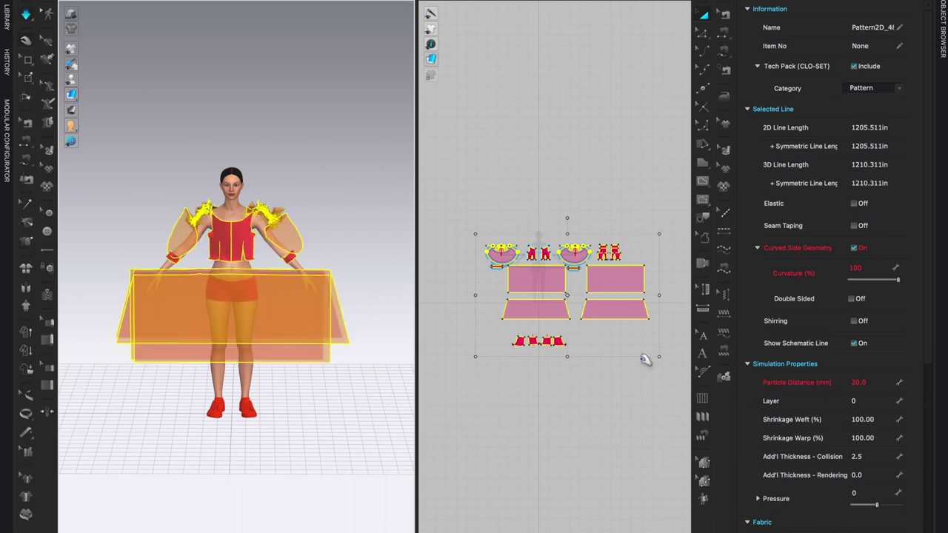
key(ctrl+z)
key(ctrl+z)
key(ctrl+z)
key(ctrl+z)
key(ctrl+z)
key(ctrl+z)
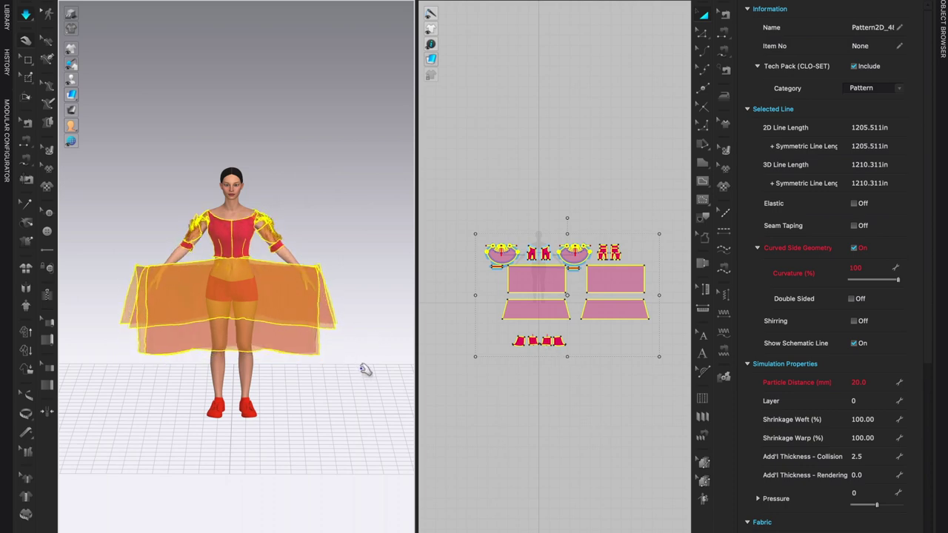
scroll(363, 368, up, 5)
scroll(363, 367, down, 5)
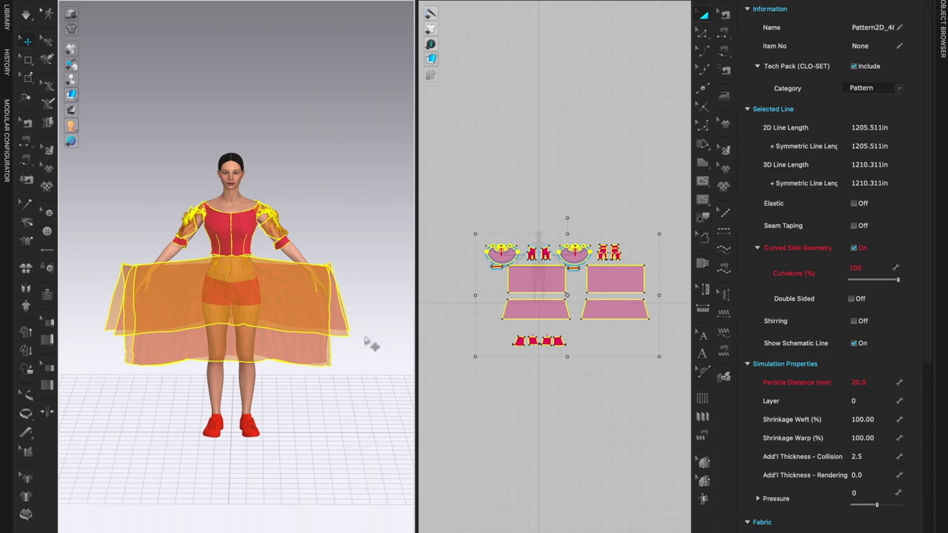
key(ctrl+z)
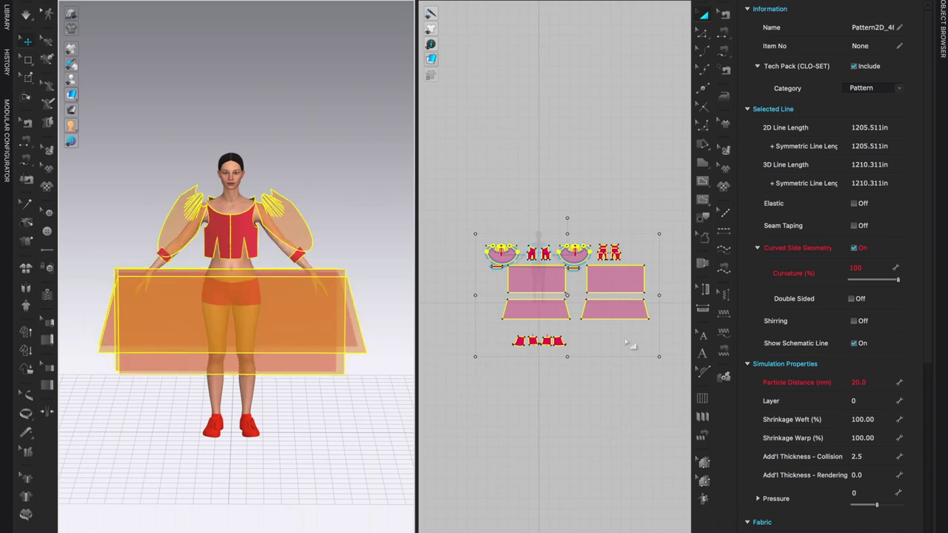
Step: Select the two rectangular and two trapezoidal skirt pieces and set their simulation layer to 1
scroll(590, 152, up, 3)
scroll(589, 152, down, 4)
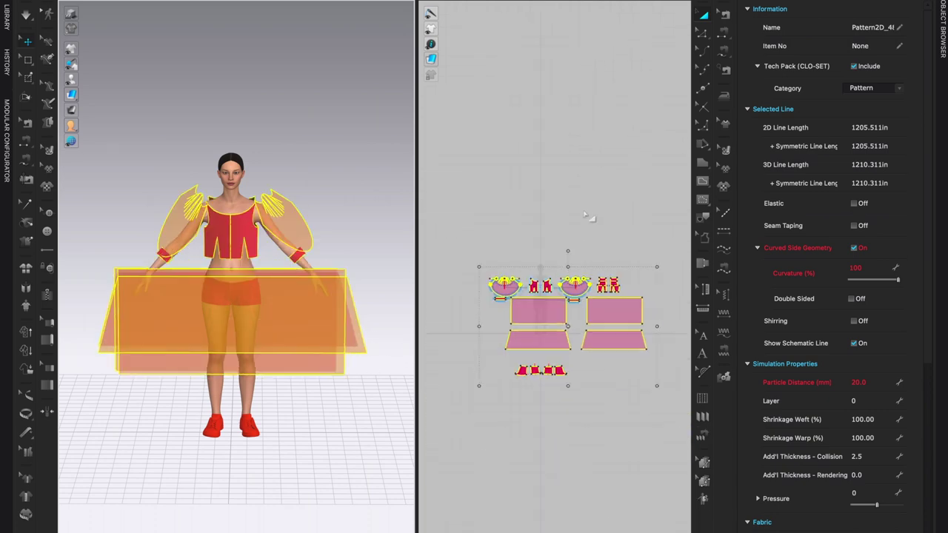
click(538, 313)
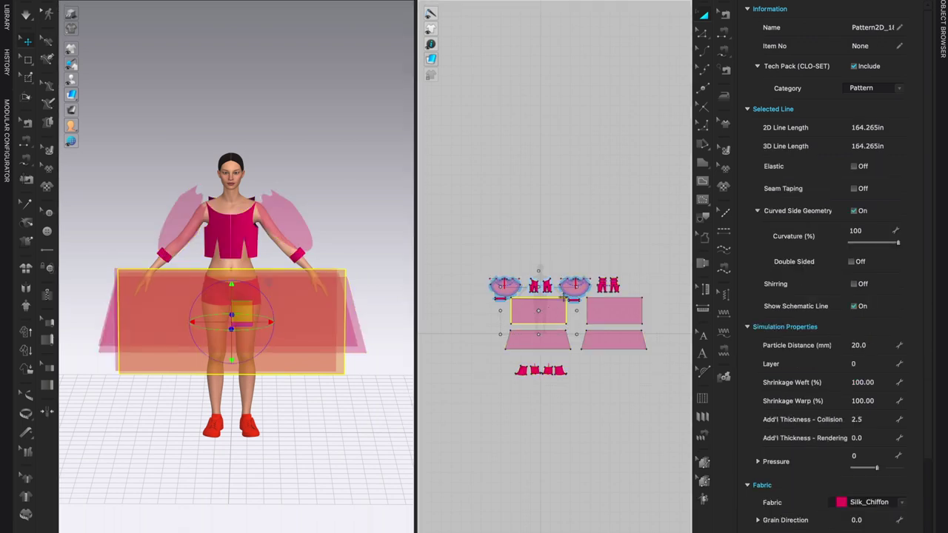
shift+click(629, 314)
shift+click(538, 342)
shift+click(613, 351)
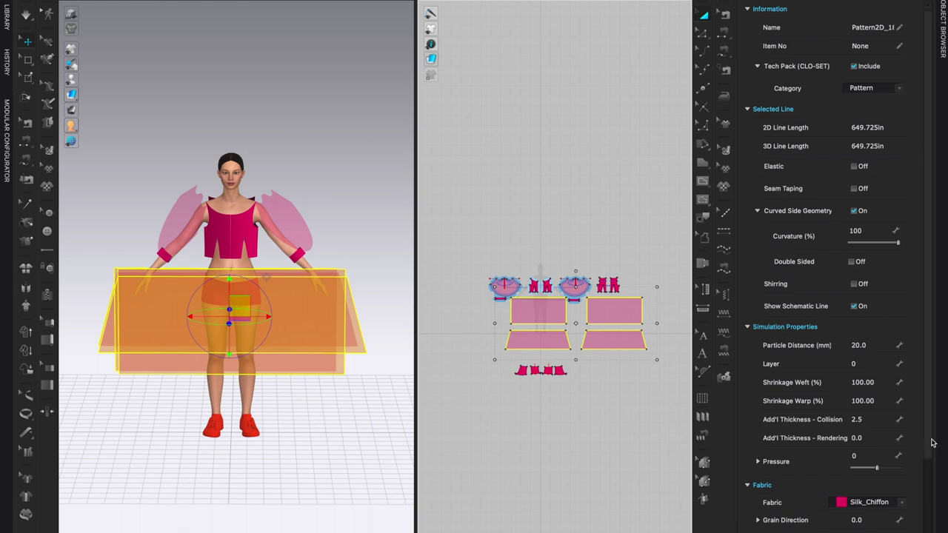
click(866, 363)
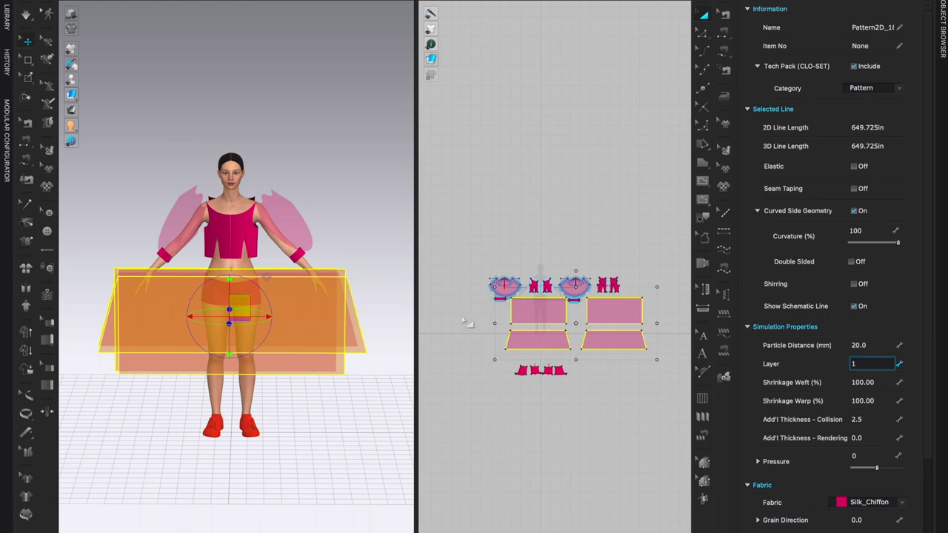
Step: Simulate the garment with all four skirt pieces on layer 1, check the drape from the side and front, and stop the simulation
click(27, 18)
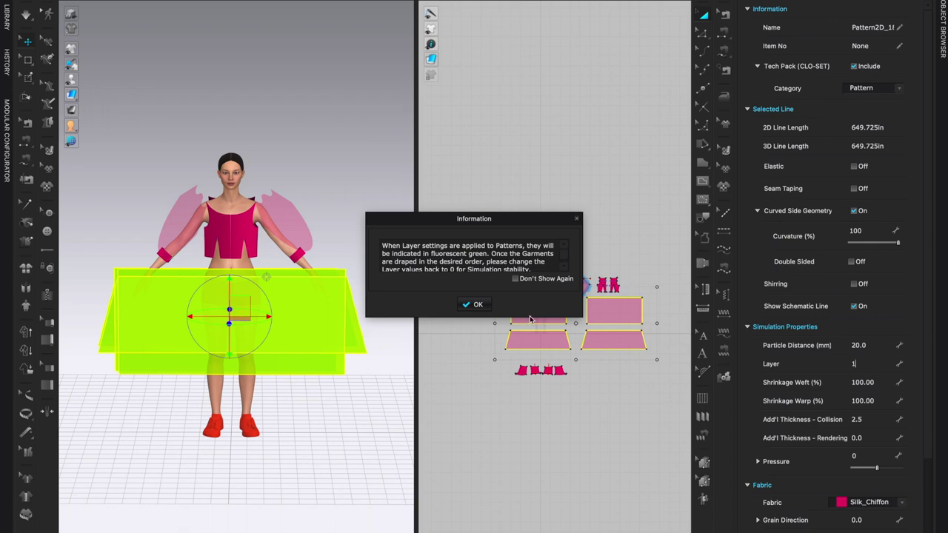
click(477, 304)
key(space)
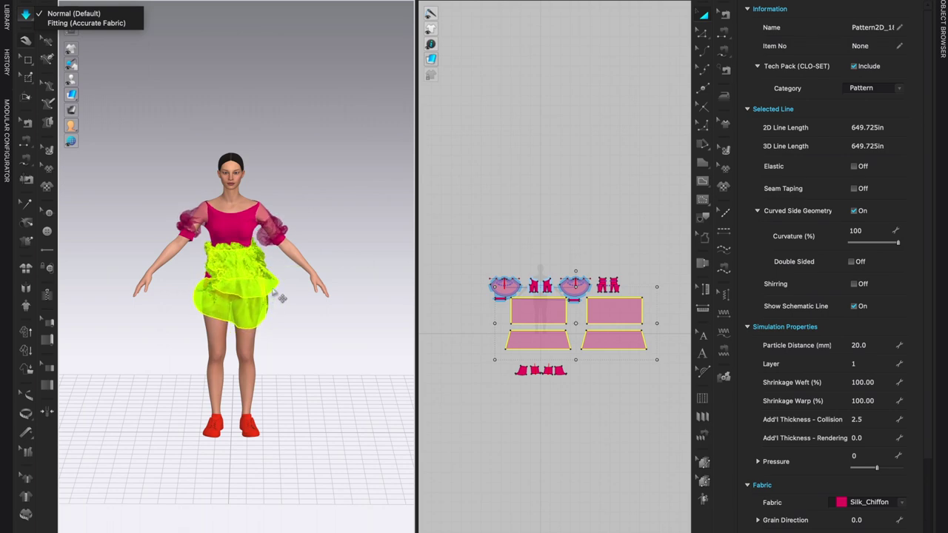
right_drag(288, 361, 348, 351)
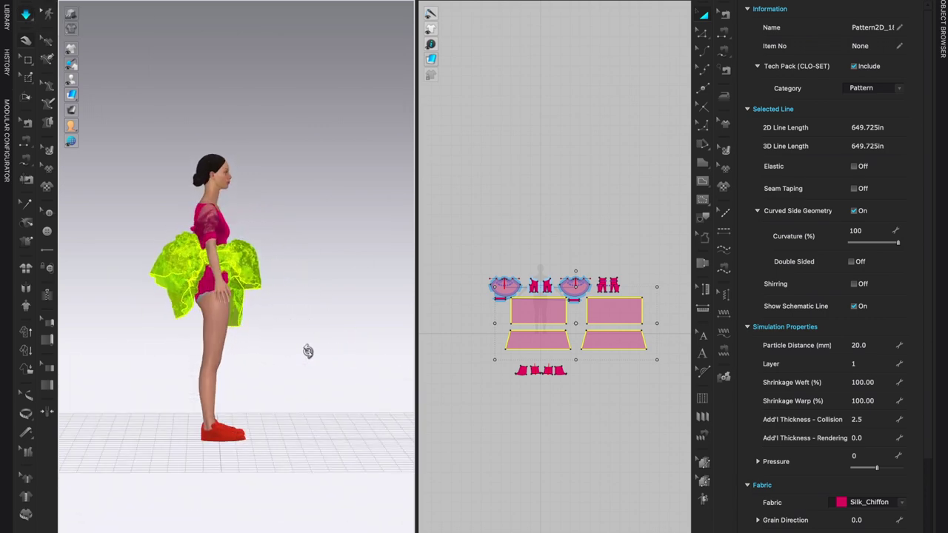
scroll(308, 351, up, 2)
scroll(308, 351, up, 5)
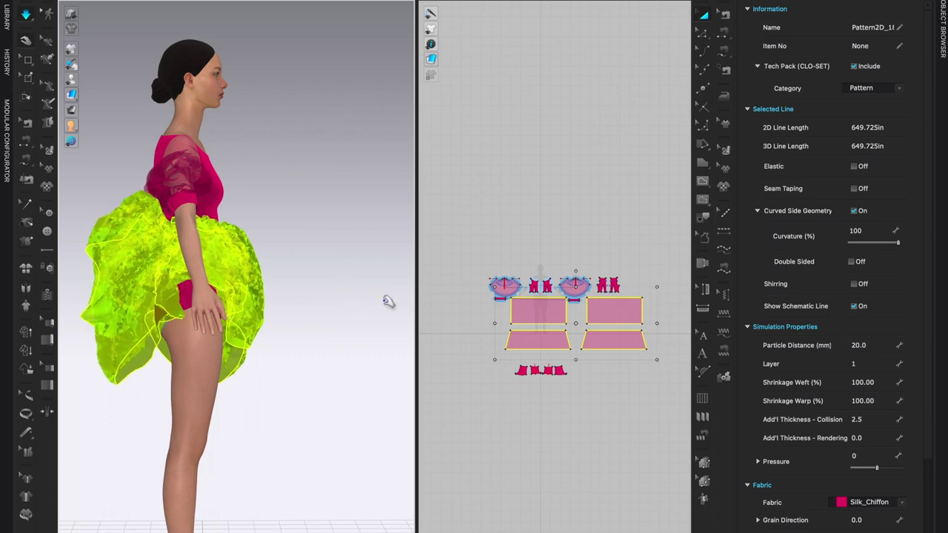
right_drag(374, 303, 299, 406)
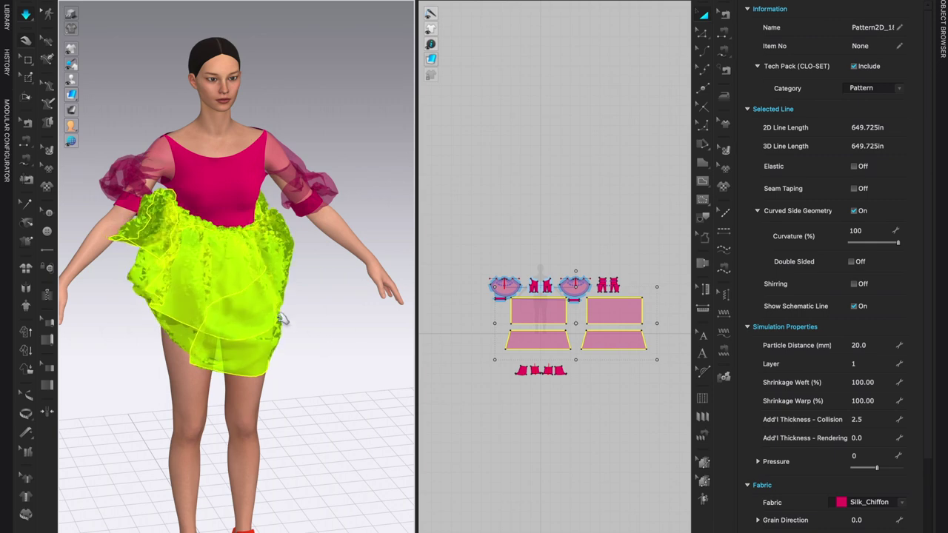
key(space)
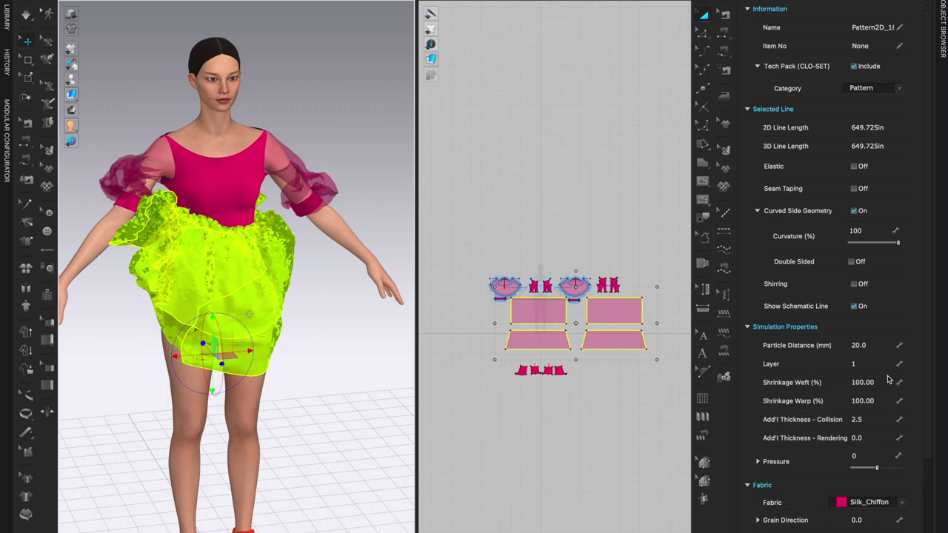
Step: Reset the simulation layer of the two rectangular and two trapezoidal skirt pieces to 0
click(866, 364)
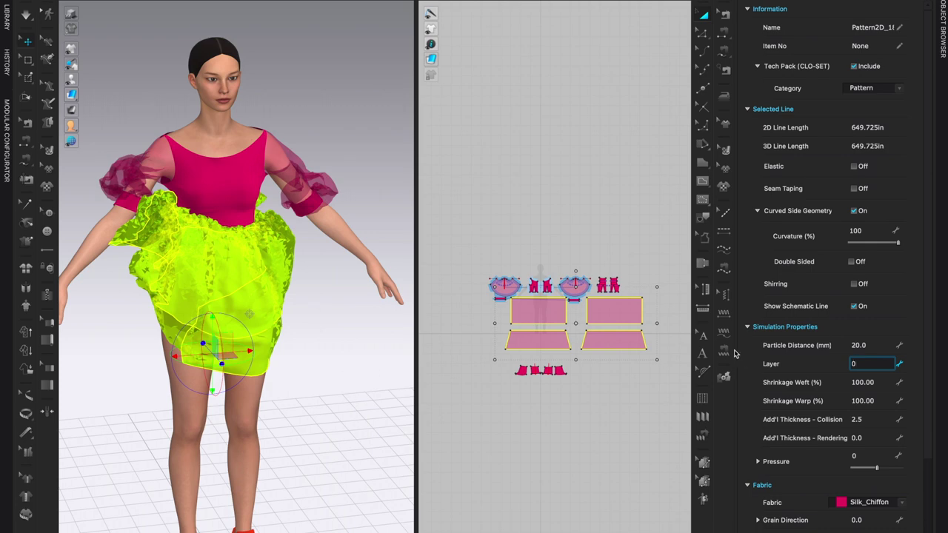
scroll(616, 219, up, 3)
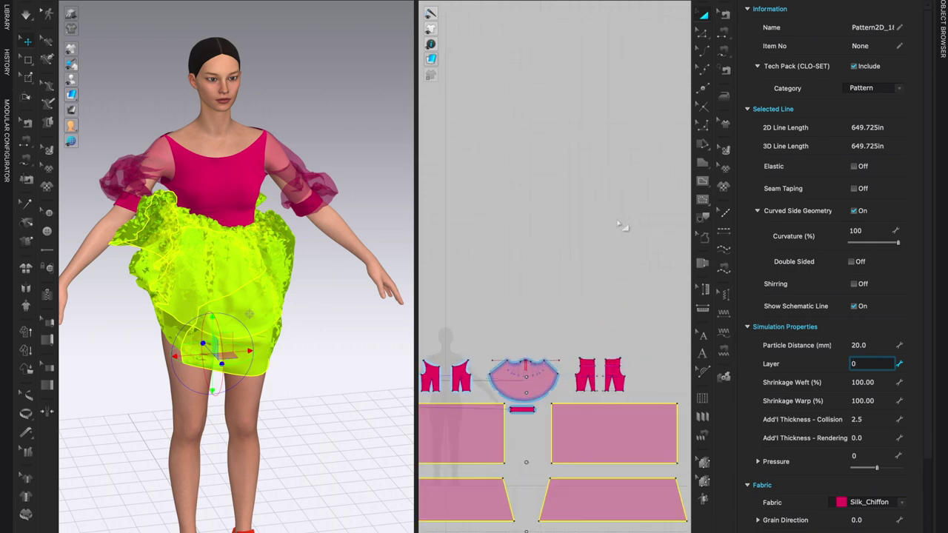
scroll(607, 195, down, 5)
key(ctrl+a)
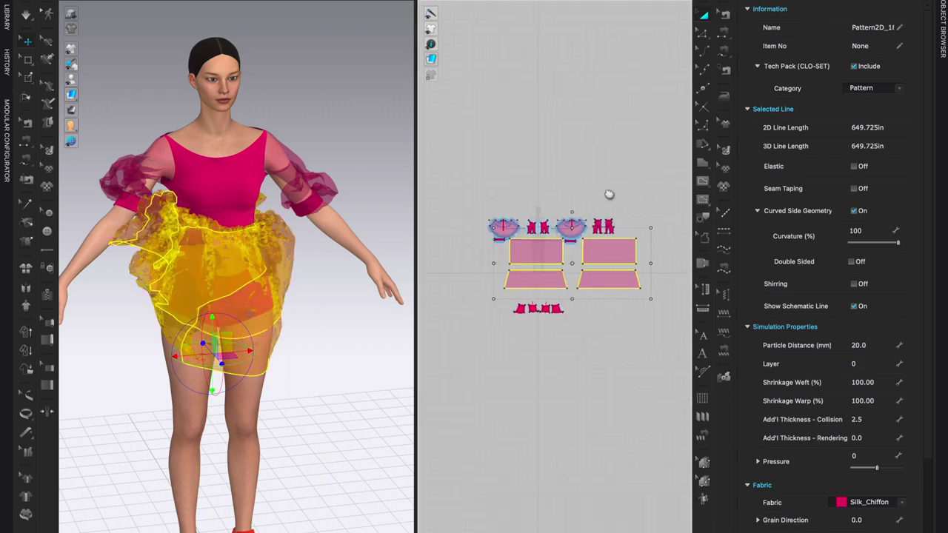
Step: Select only the two trapezoidal skirt pieces, set their simulation layer to 1, and dismiss the layer notice
click(548, 279)
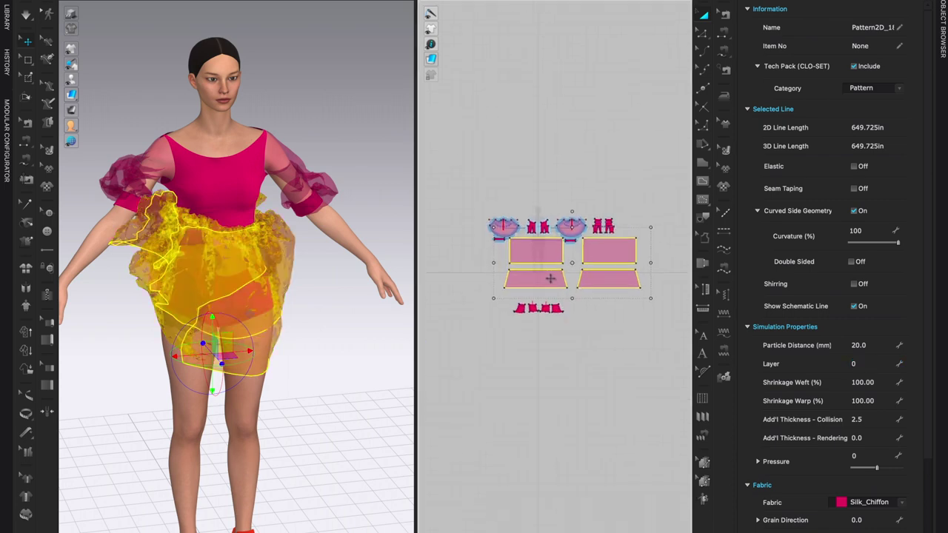
shift+click(605, 280)
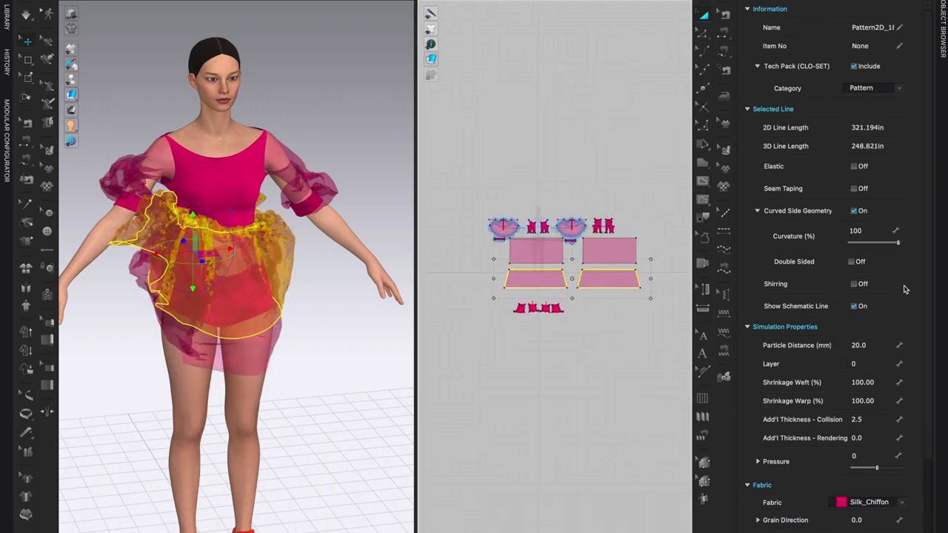
click(868, 363)
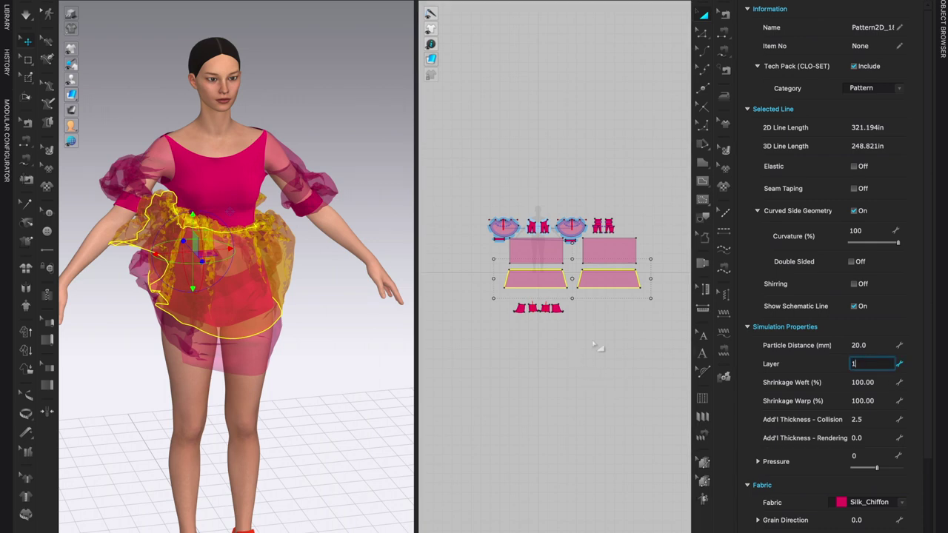
text(1)
key(Return)
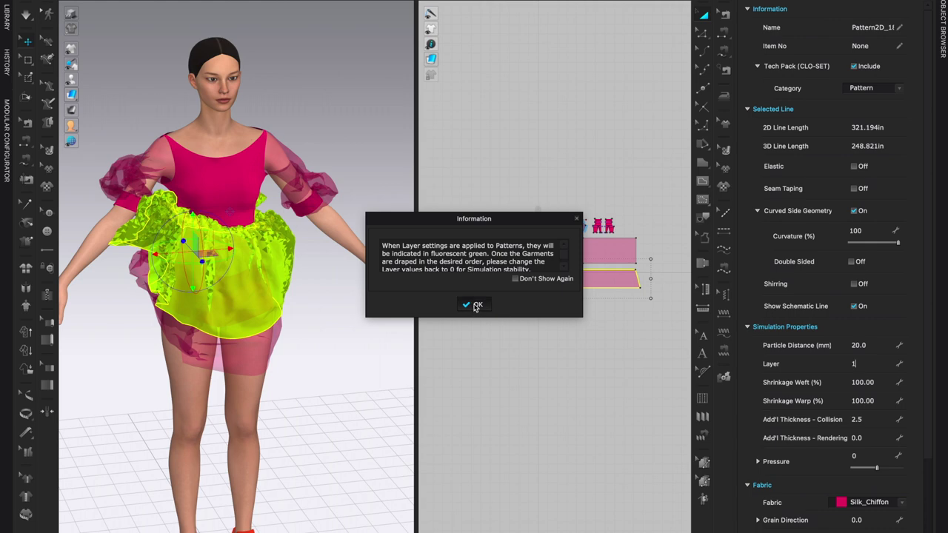
click(476, 306)
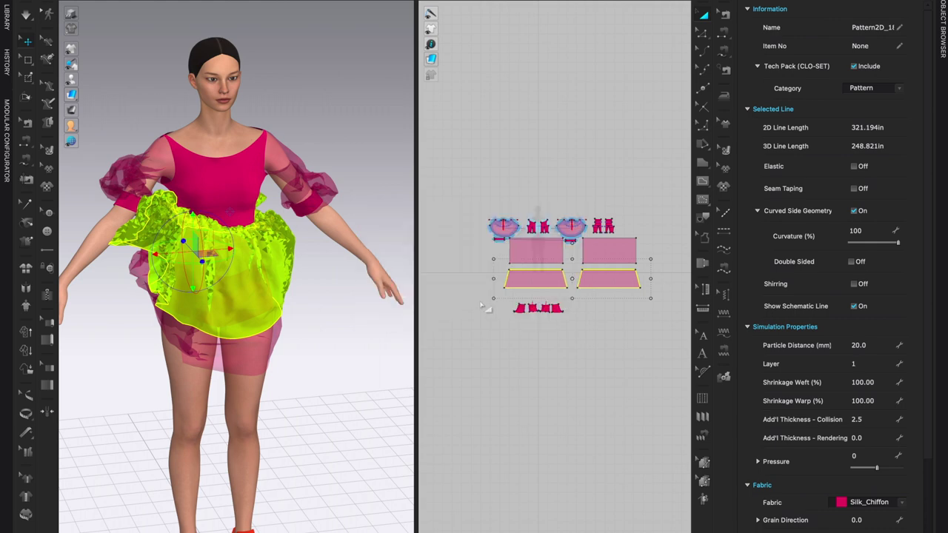
Step: Simulate the garment with the trapezoidal pieces layered outside, and pull the front rectangular skirt panel while checking the drape front and back
click(28, 18)
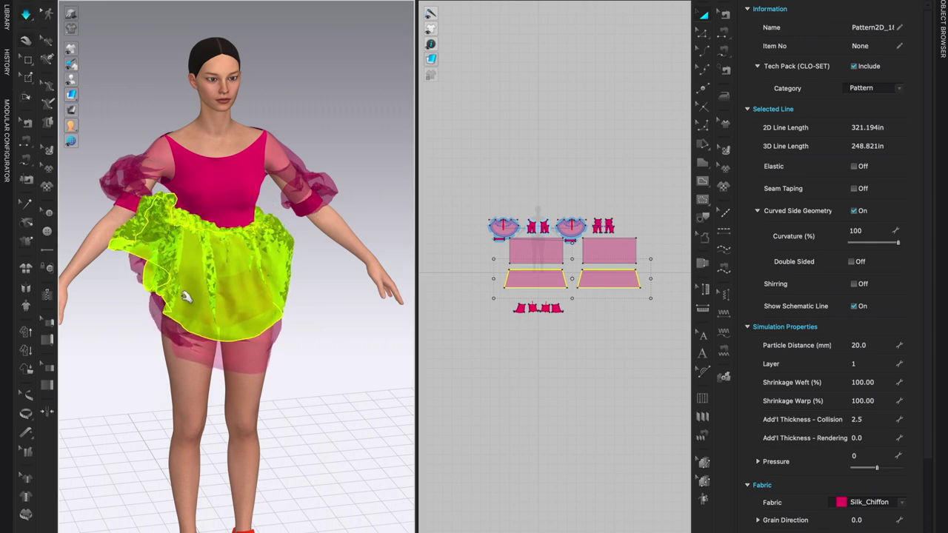
click(155, 374)
drag(158, 397, 226, 415)
right_drag(227, 414, 271, 402)
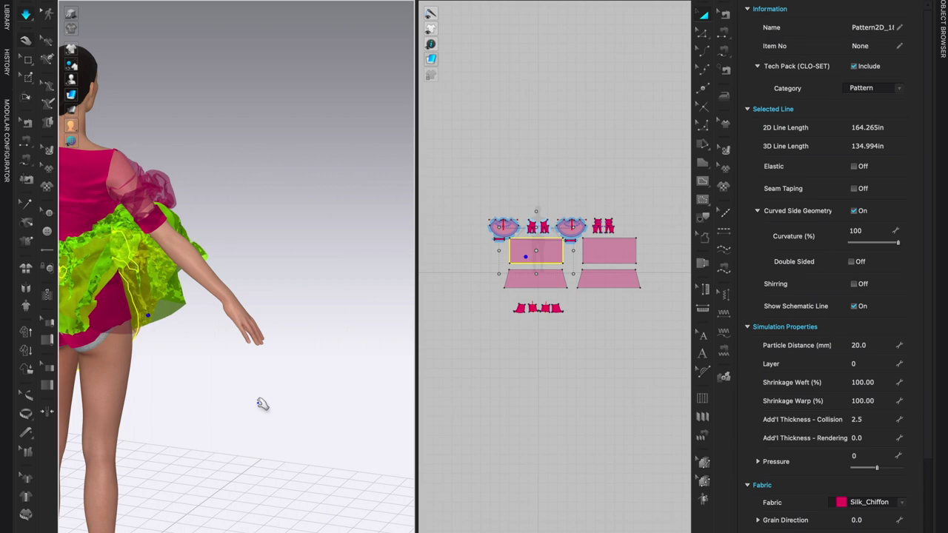
scroll(263, 404, down, 3)
right_drag(214, 402, 292, 411)
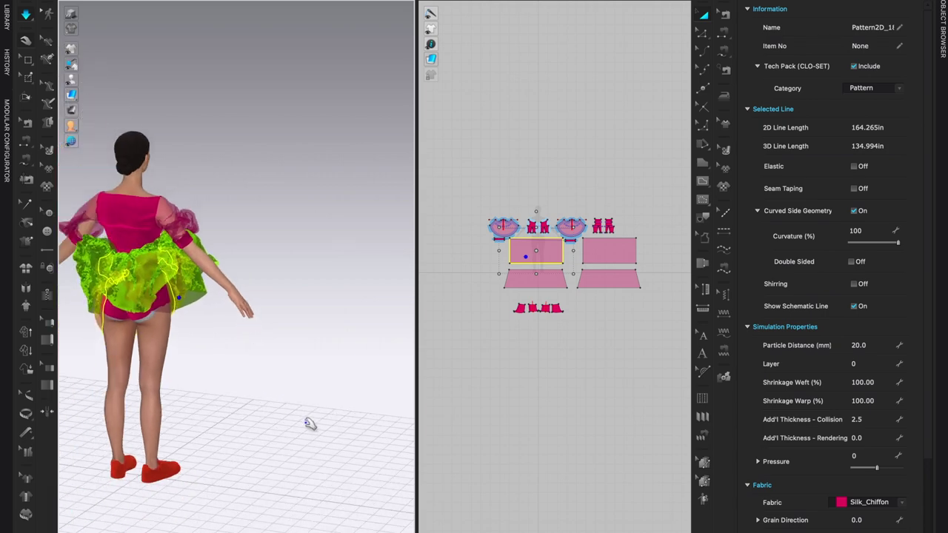
right_drag(302, 425, 210, 419)
scroll(332, 433, up, 1)
scroll(335, 440, up, 1)
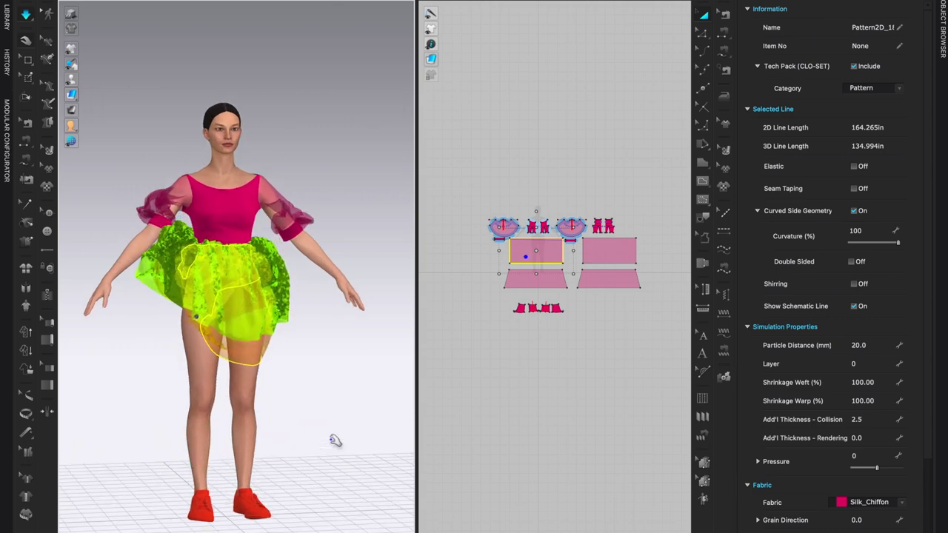
scroll(333, 440, up, 2)
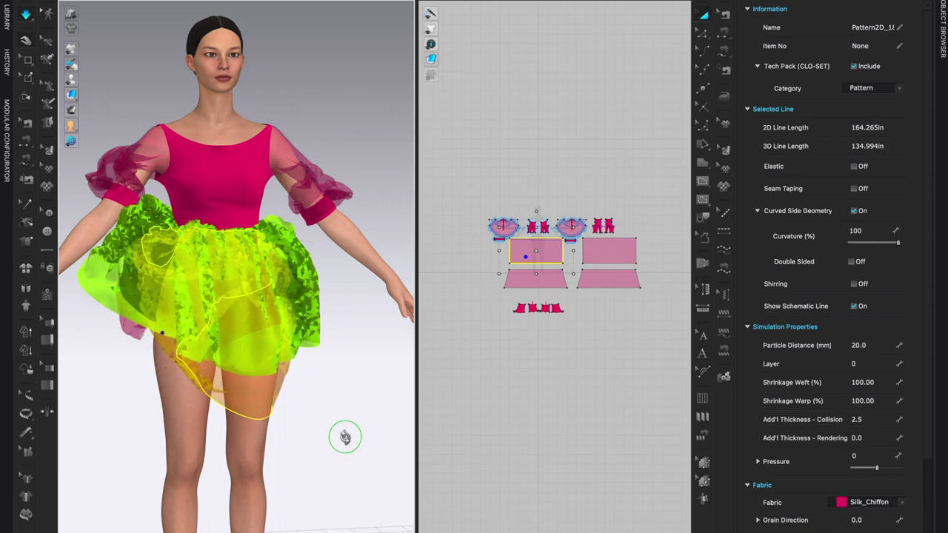
scroll(338, 435, up, 1)
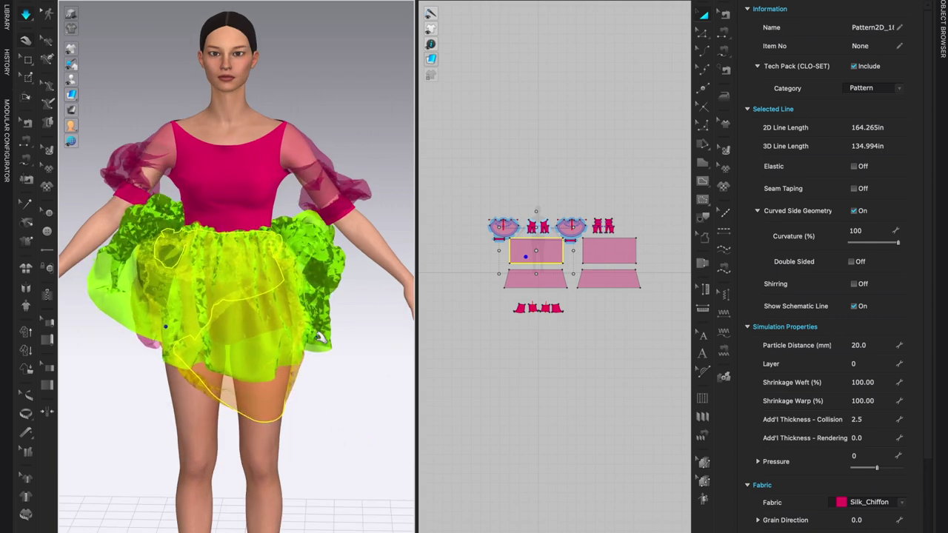
Step: Try to untangle the two front skirt layers during simulation by pulling the trapezoidal panel and the rectangular panel beneath it into place
click(111, 221)
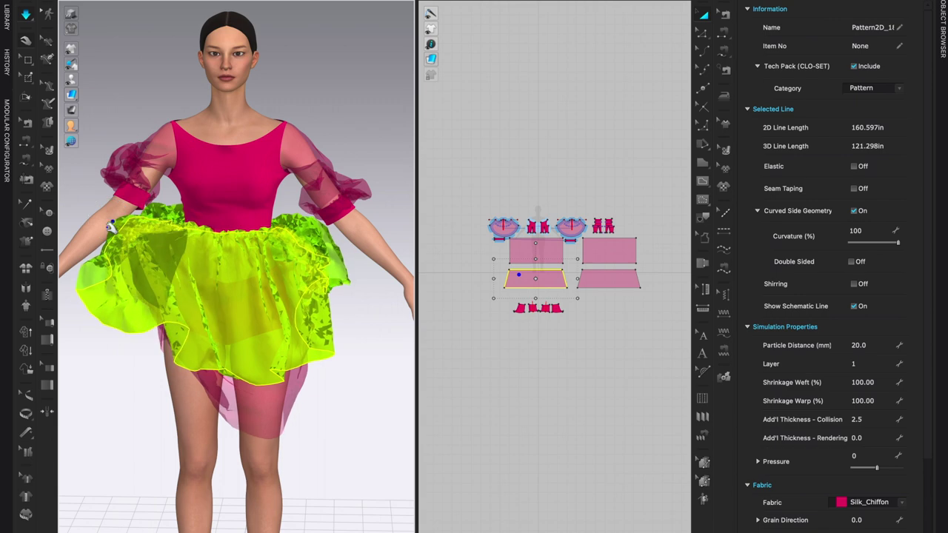
click(217, 385)
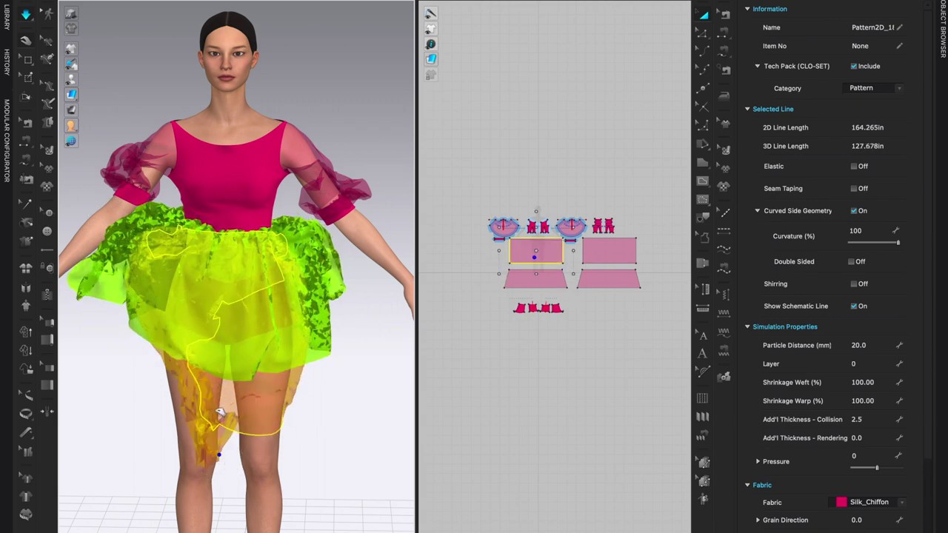
click(197, 282)
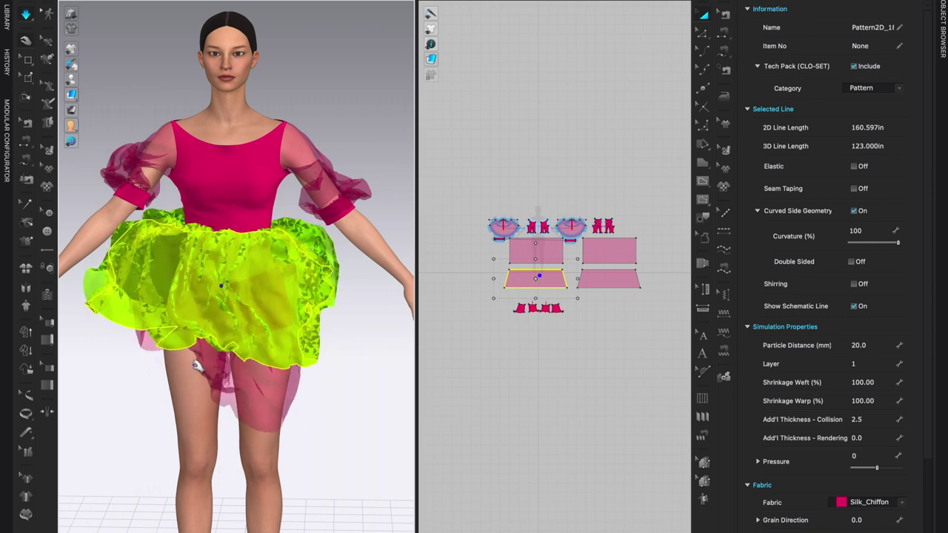
click(208, 352)
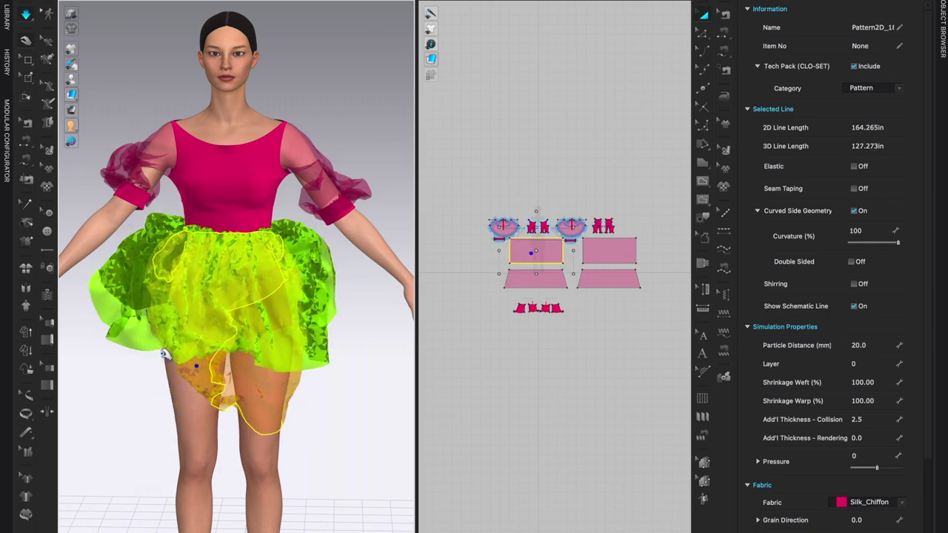
click(163, 354)
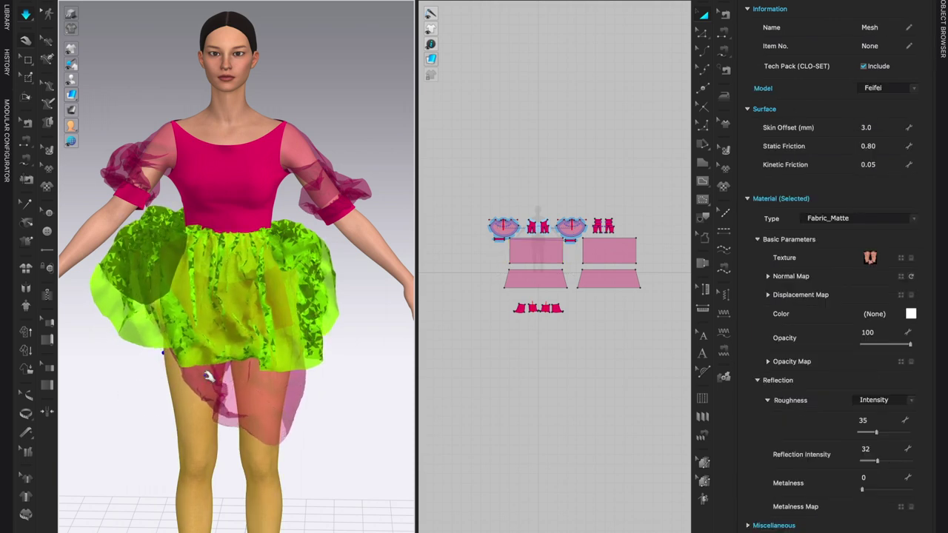
mouse_move(148, 402)
mouse_down()
mouse_move(127, 423)
mouse_move(131, 434)
mouse_move(141, 413)
mouse_up()
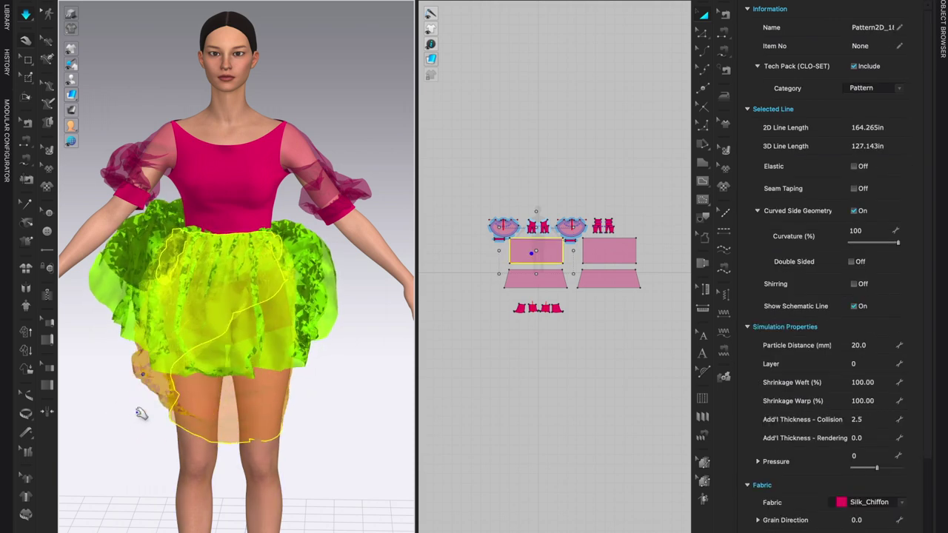
right_drag(155, 437, 345, 412)
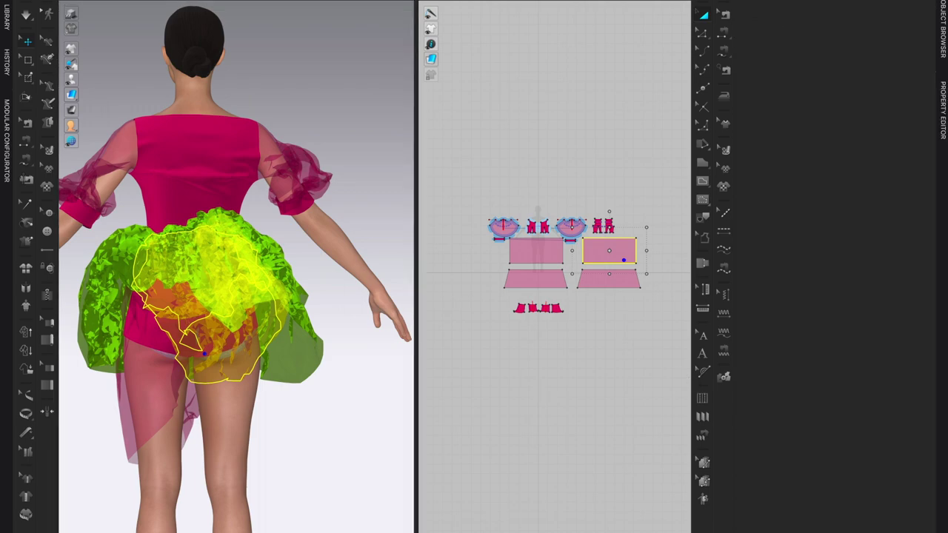
Step: Show only the 3D scene and view the draped rectangular skirt with the trapezoidal pieces lying flat on the floor
click(738, 3)
right_drag(360, 407, 258, 389)
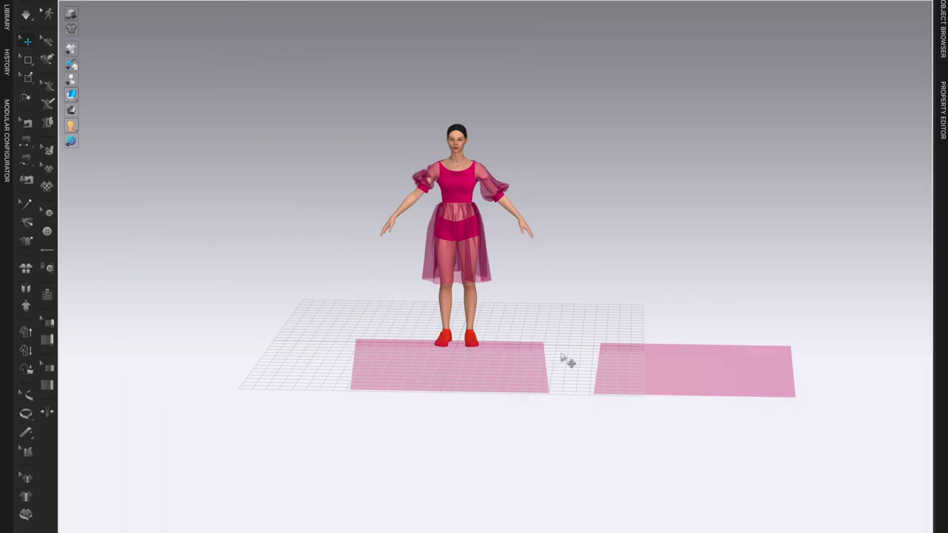
scroll(565, 361, up, 3)
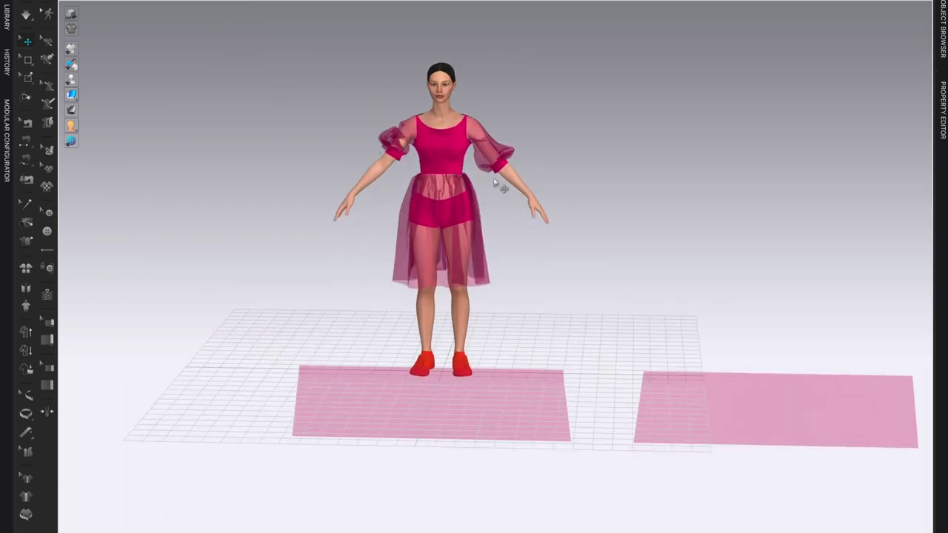
scroll(536, 335, up, 2)
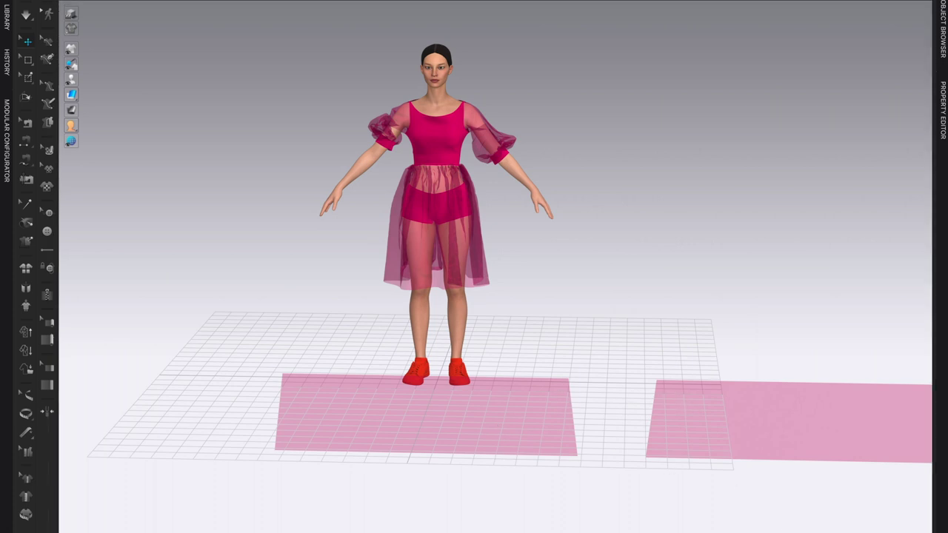
Step: Select both trapezoidal skirt pieces in the 2D layout to identify them, and return to the full 3D scene
key(Tab)
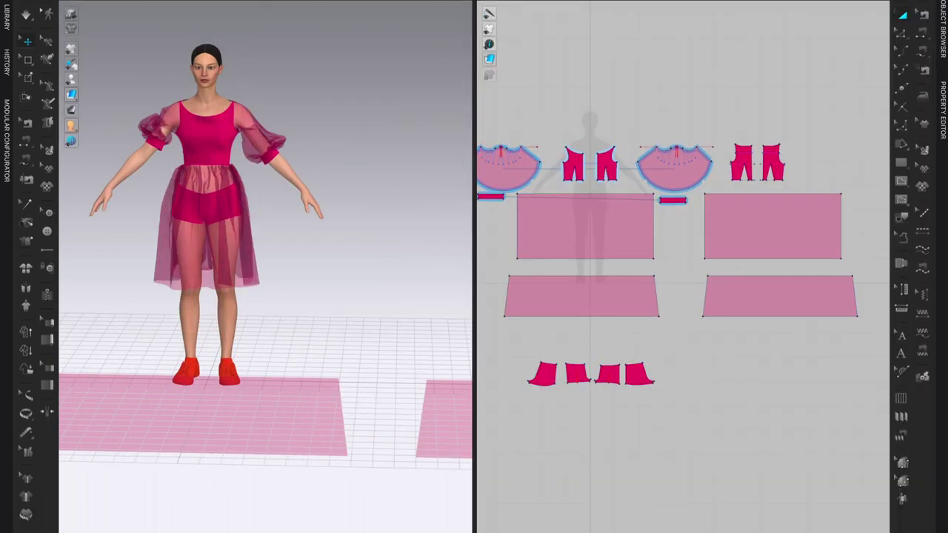
click(571, 303)
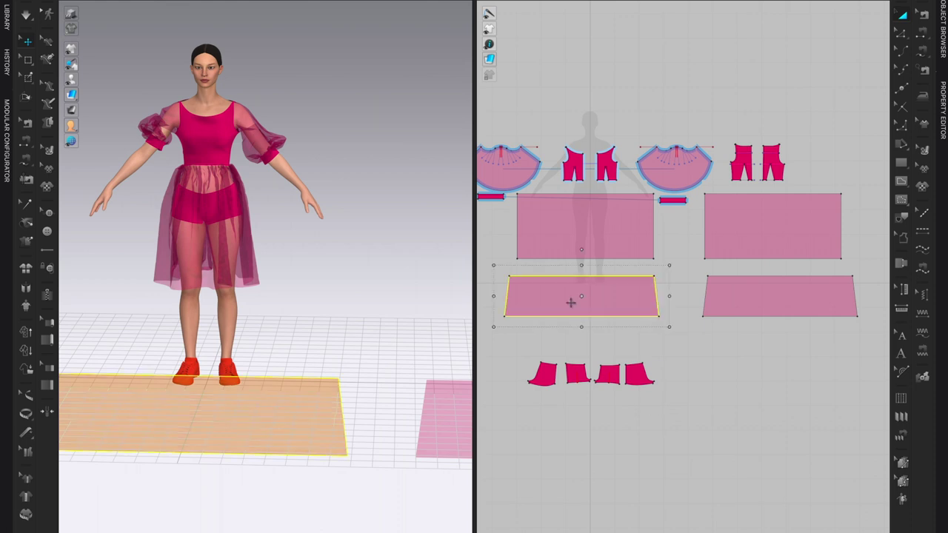
shift+click(753, 297)
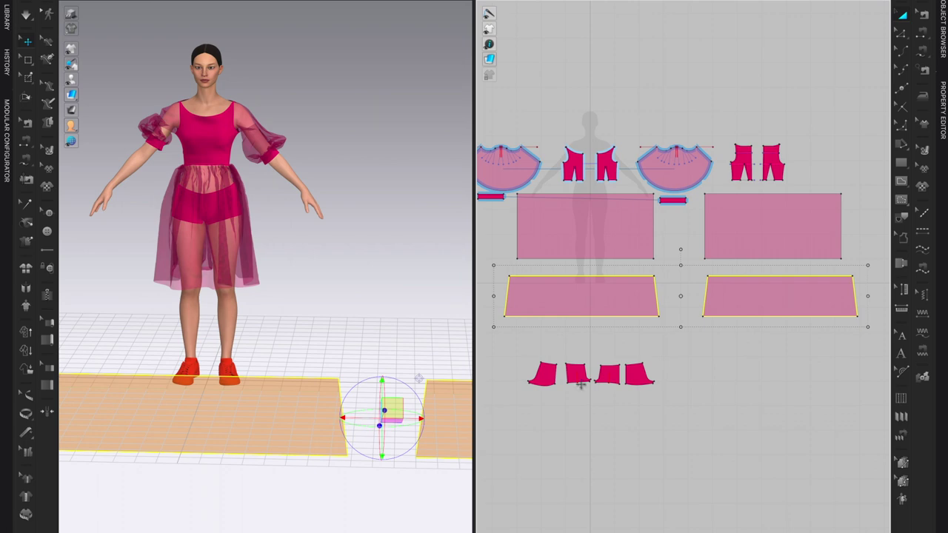
key(ctrl+2)
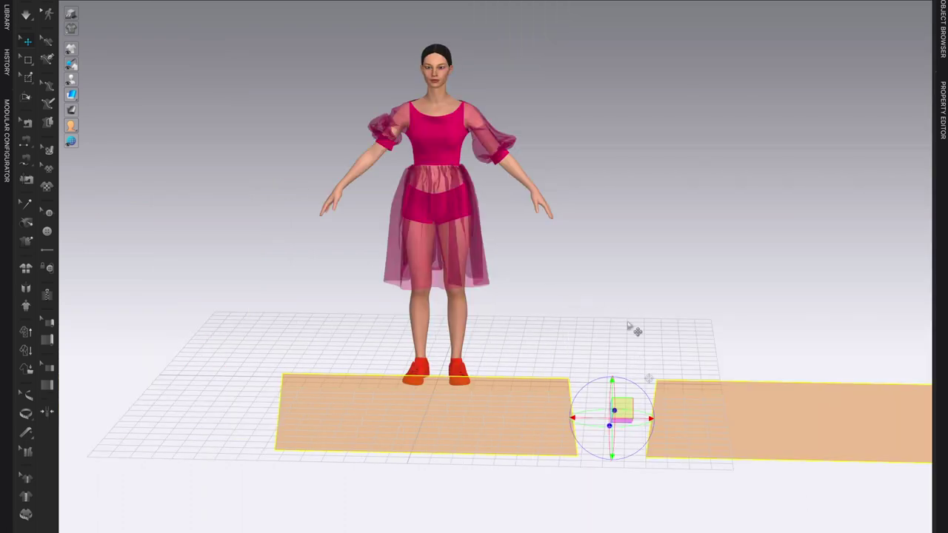
Step: Select only the front trapezoidal skirt piece and superimpose it over the draped front rectangular panel
scroll(628, 326, down, 1)
click(560, 345)
click(456, 382)
scroll(625, 311, down, 1)
scroll(621, 308, up, 1)
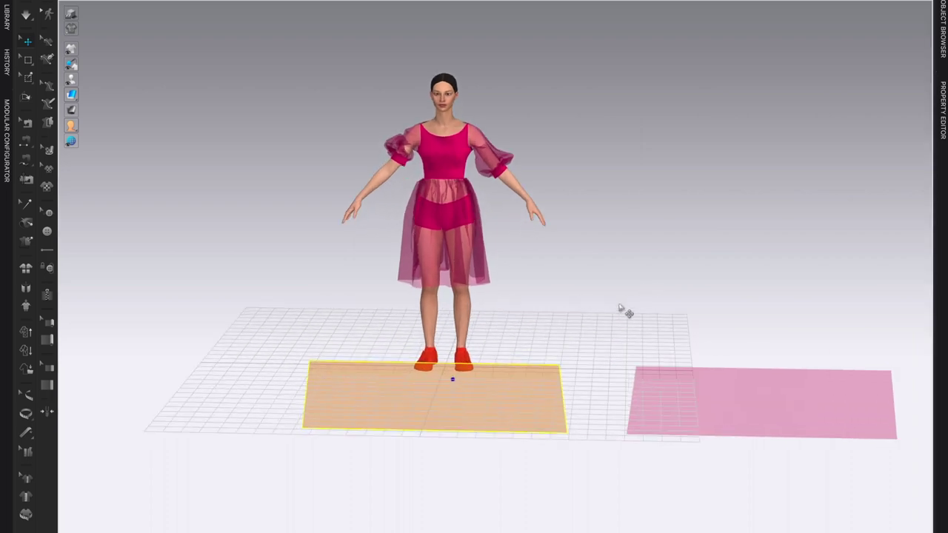
scroll(621, 308, up, 2)
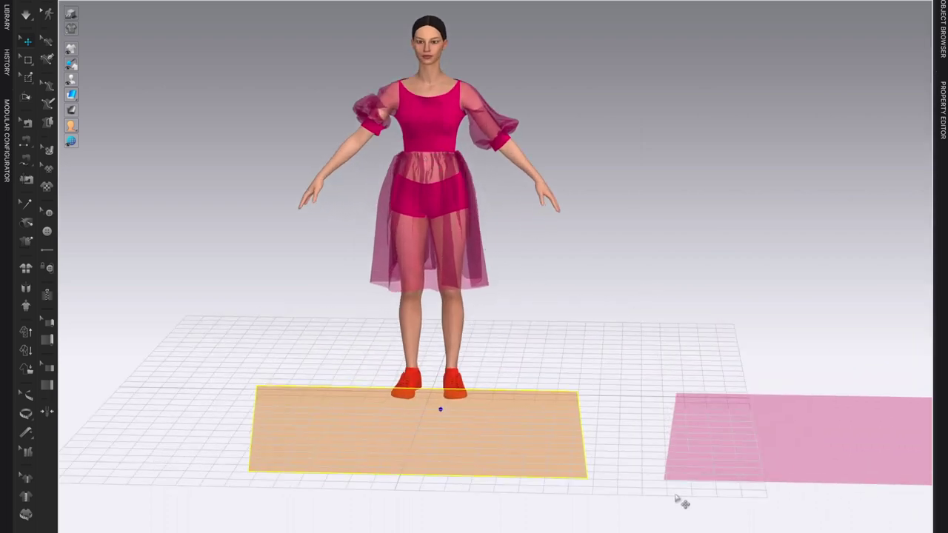
right_click(435, 419)
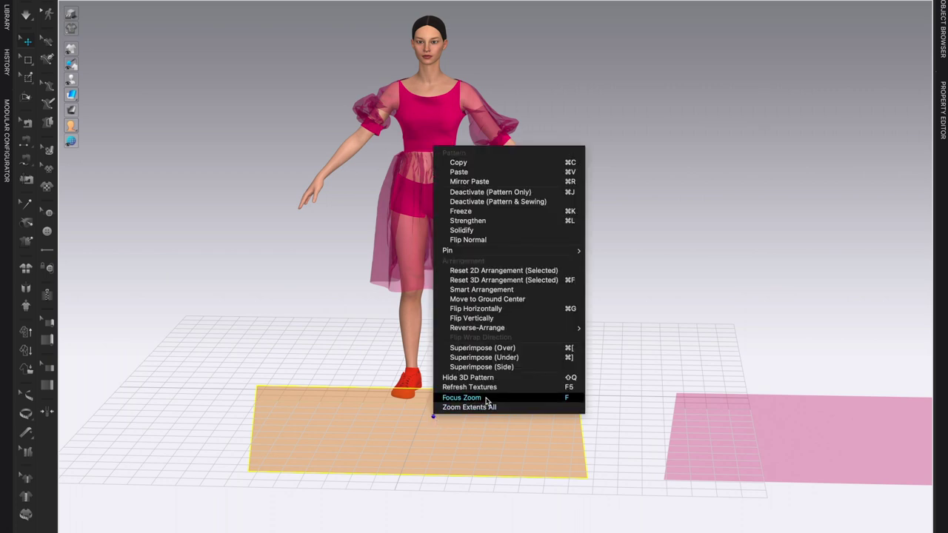
click(487, 348)
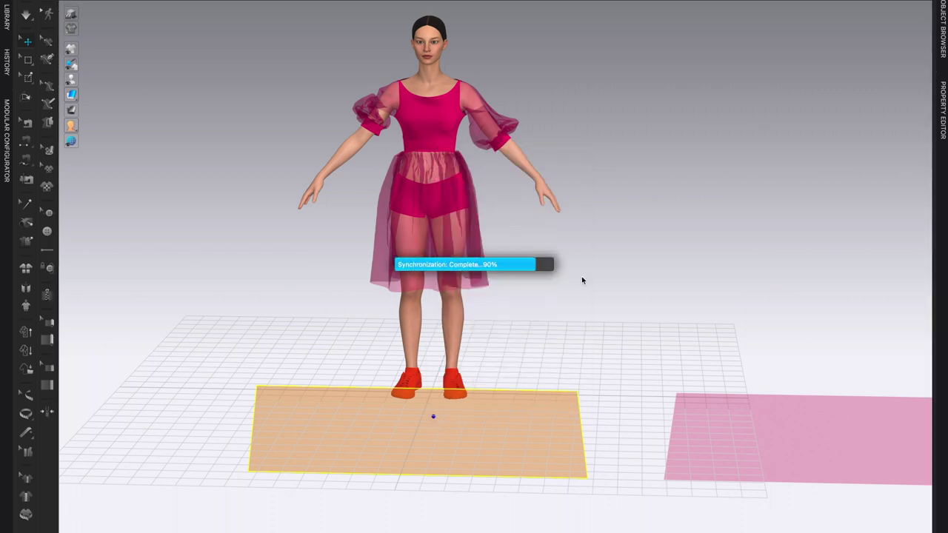
Step: Superimpose the back trapezoidal piece over the back rectangular skirt panel and check the placement from the side and front
right_drag(624, 354, 566, 342)
click(464, 516)
right_drag(675, 444, 720, 455)
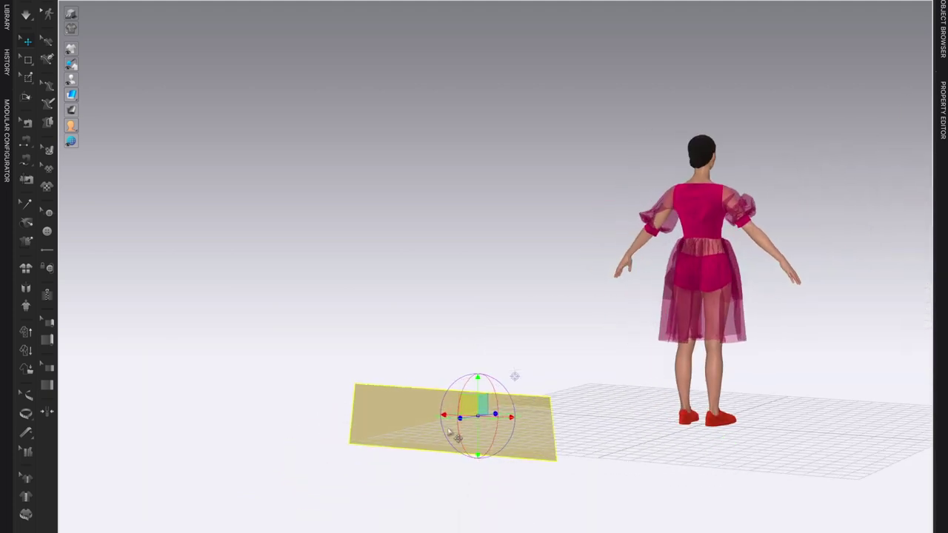
right_click(411, 413)
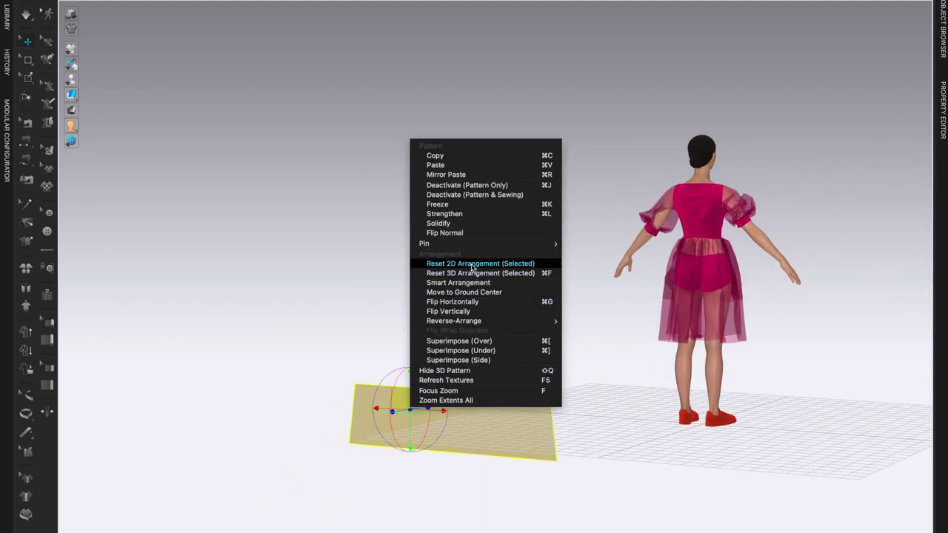
click(472, 341)
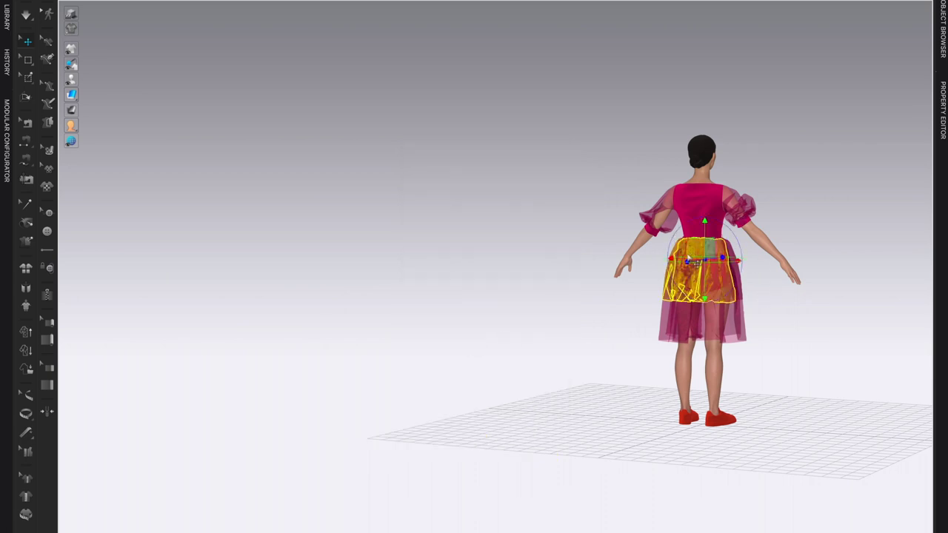
right_drag(837, 366, 800, 370)
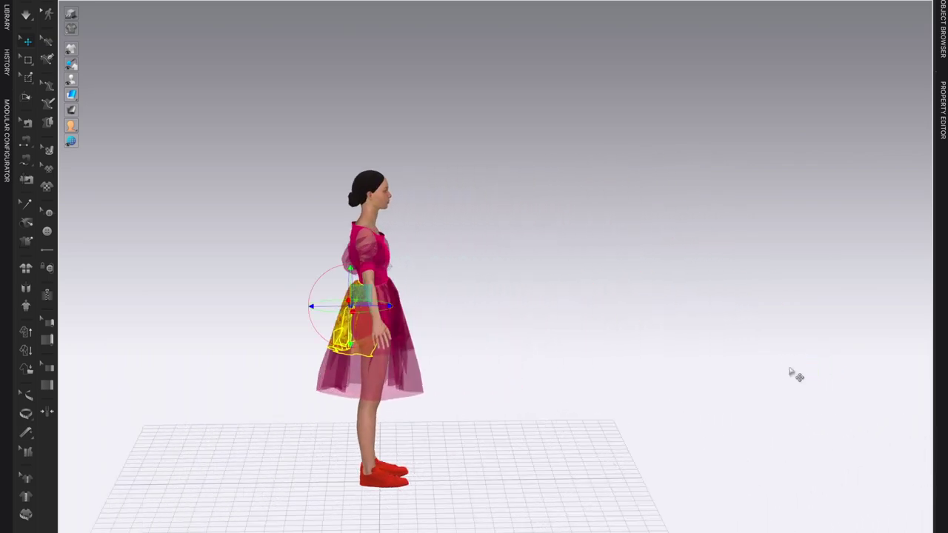
scroll(440, 376, up, 3)
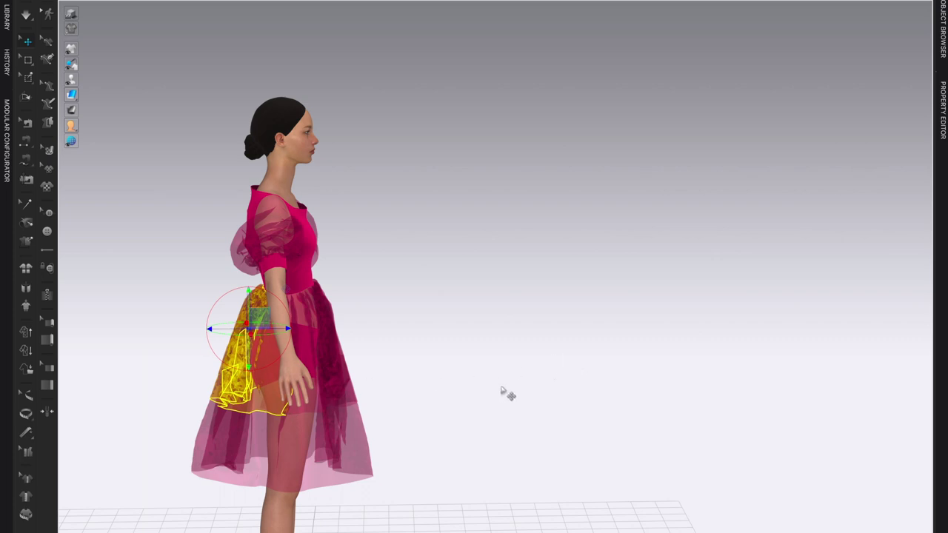
key(2)
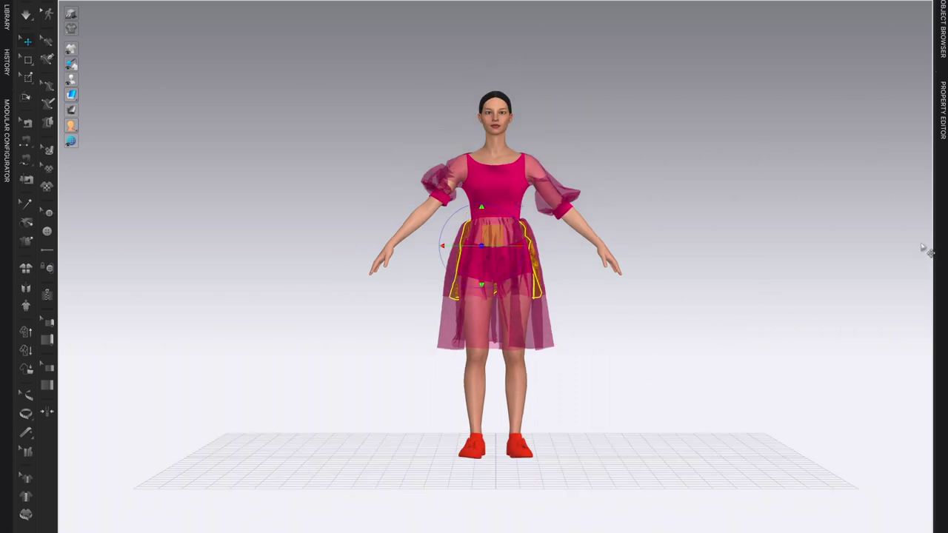
Step: Select both trapezoidal skirt pieces and set their simulation Layer to 1
click(942, 109)
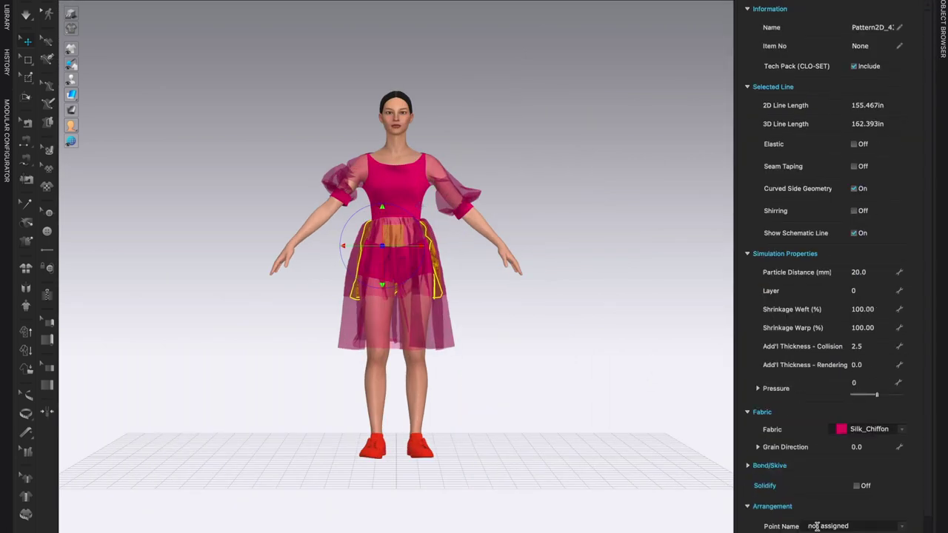
key(F2)
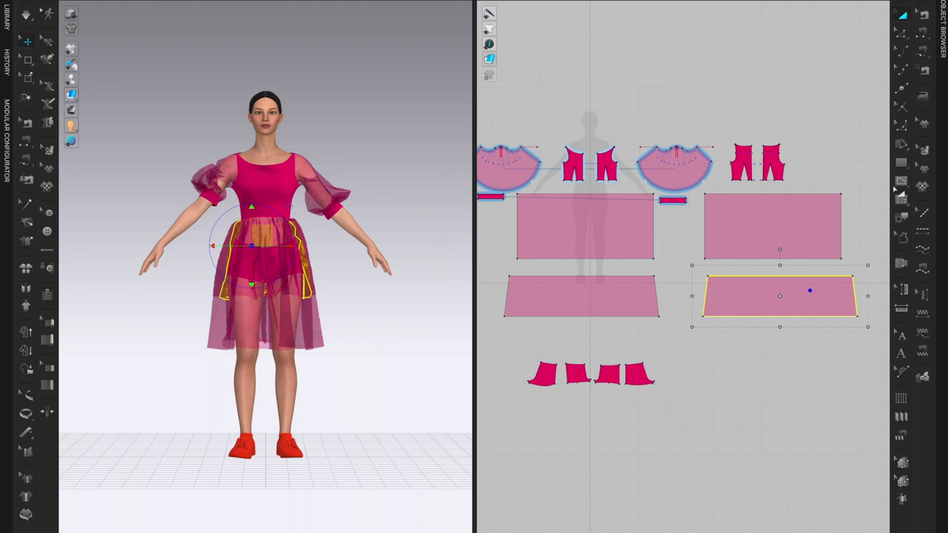
shift+click(633, 292)
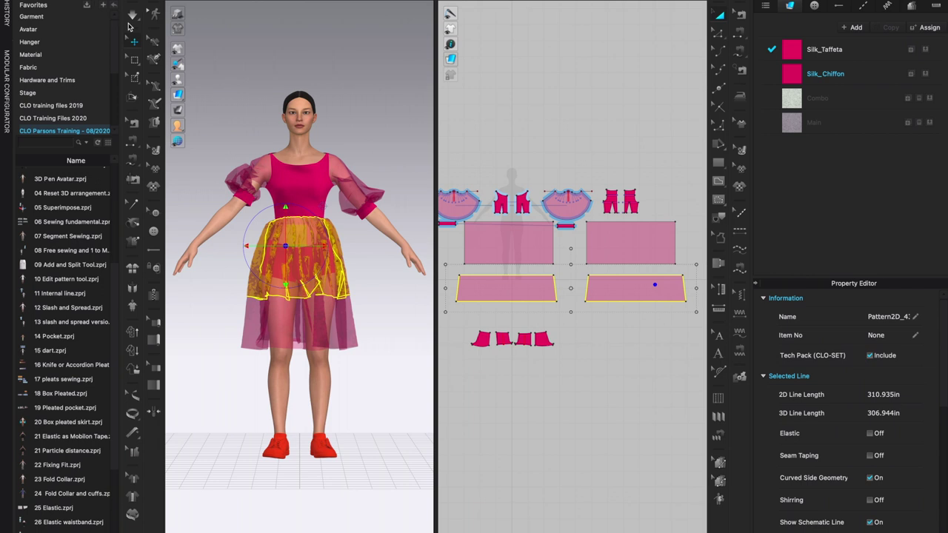
click(116, 2)
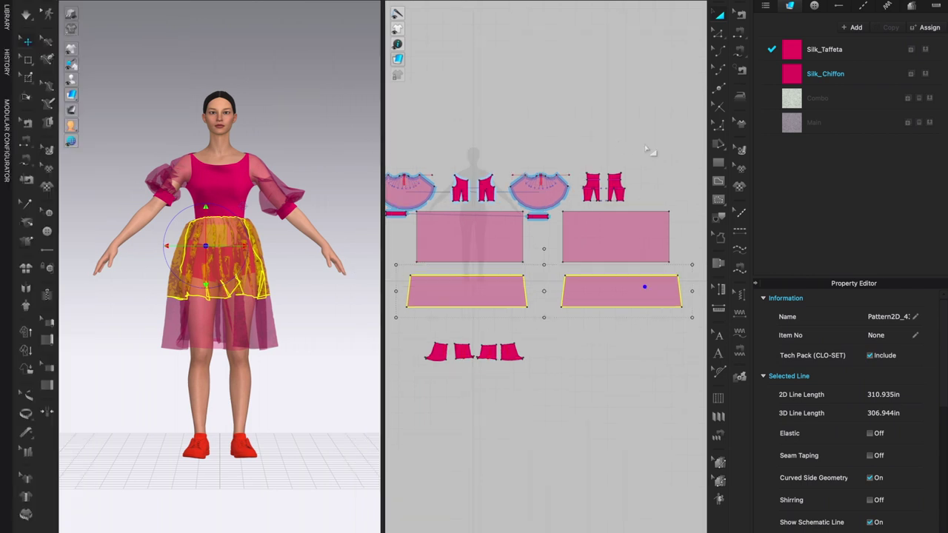
click(758, 3)
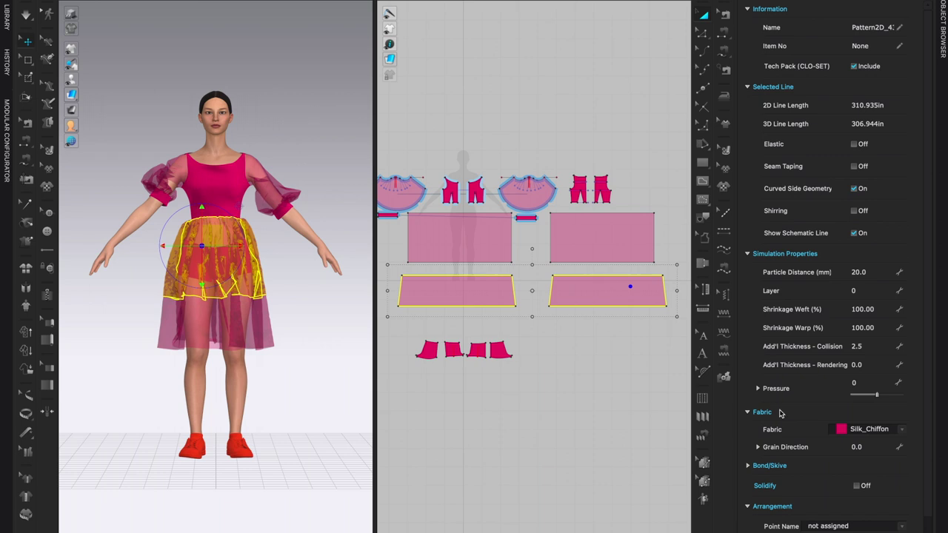
click(863, 295)
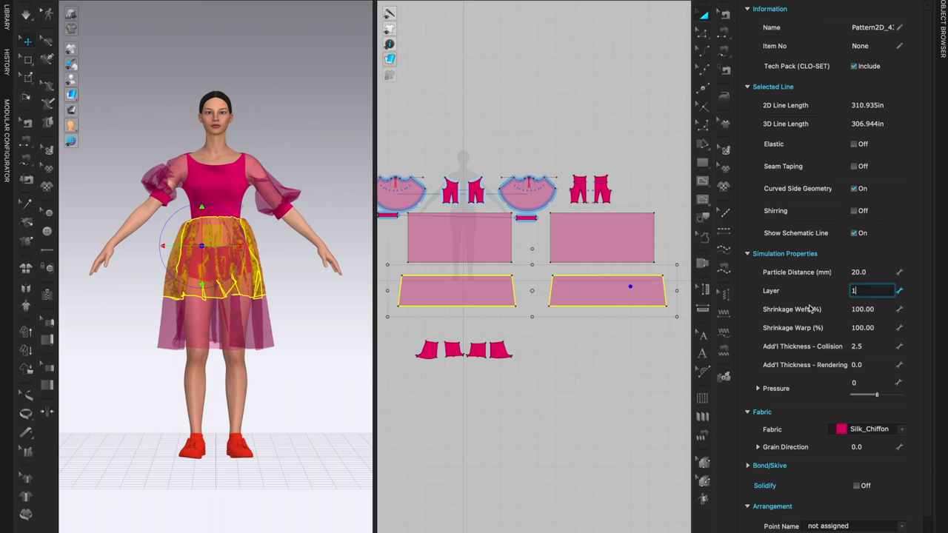
key(Return)
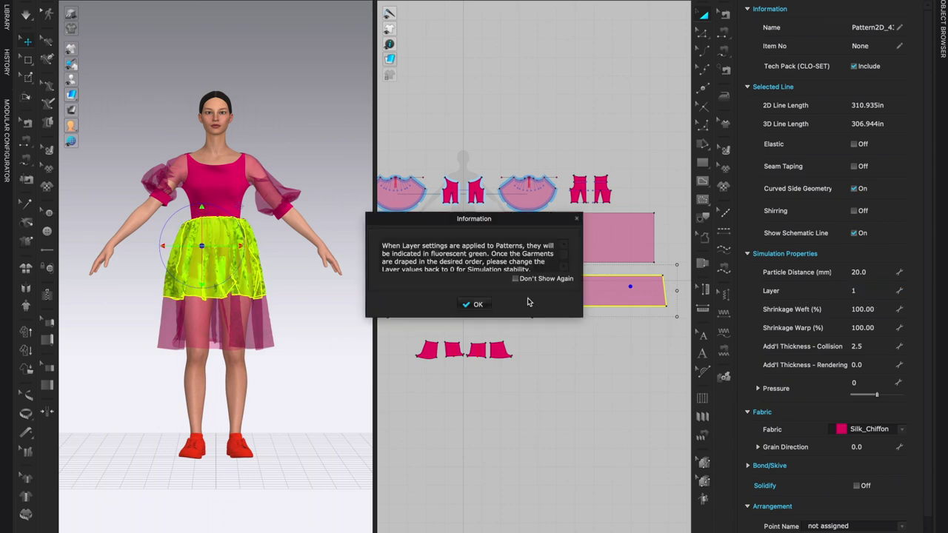
click(478, 305)
click(476, 329)
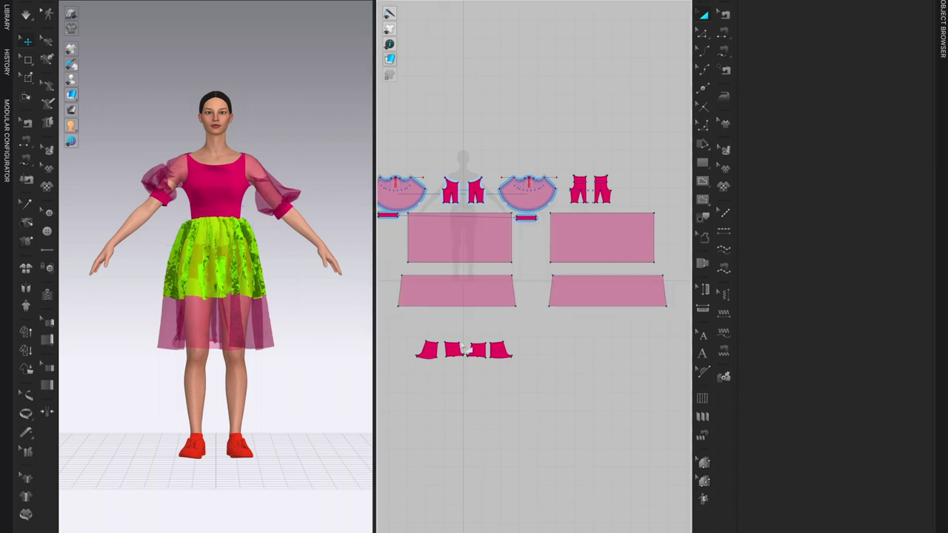
Step: Simulate the layered skirt in the full 3D scene and inspect the drape and open side seams from the side
key(ctrl+1)
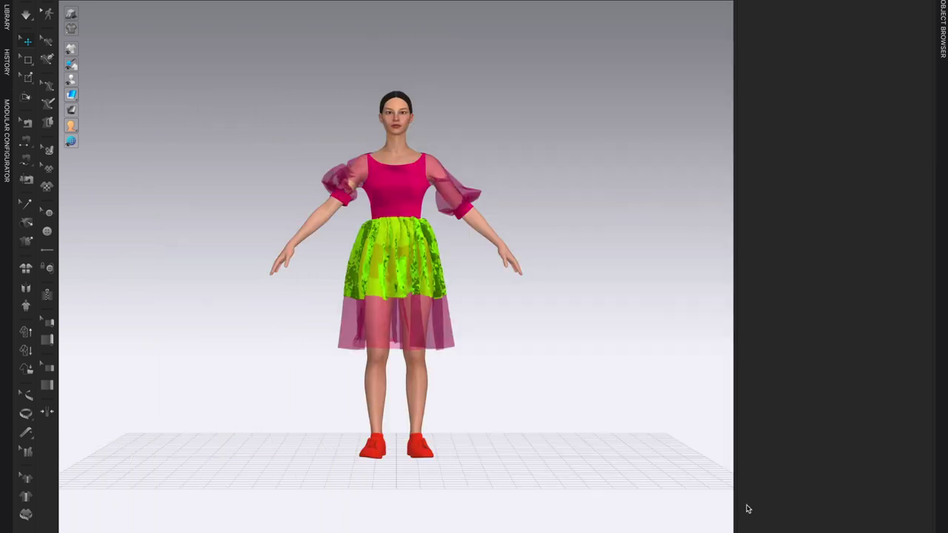
key(space)
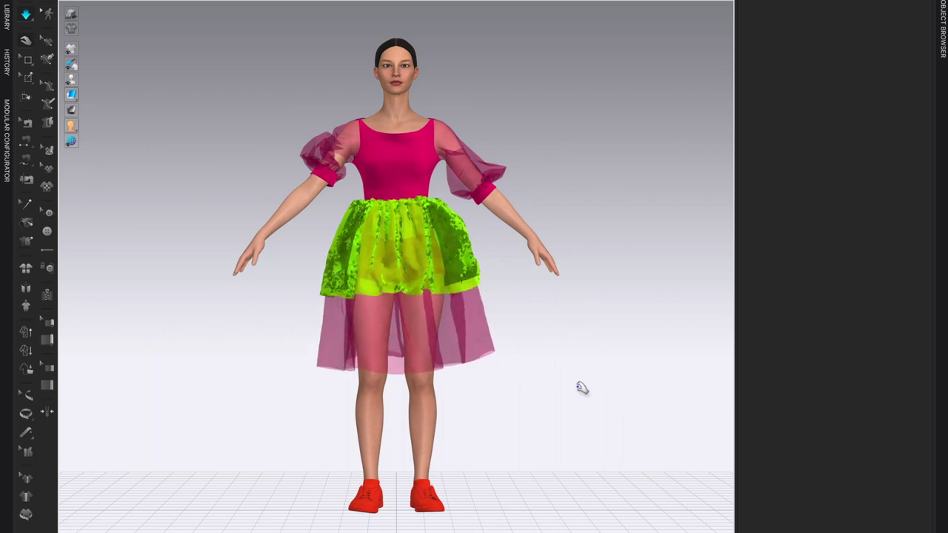
right_drag(597, 409, 544, 420)
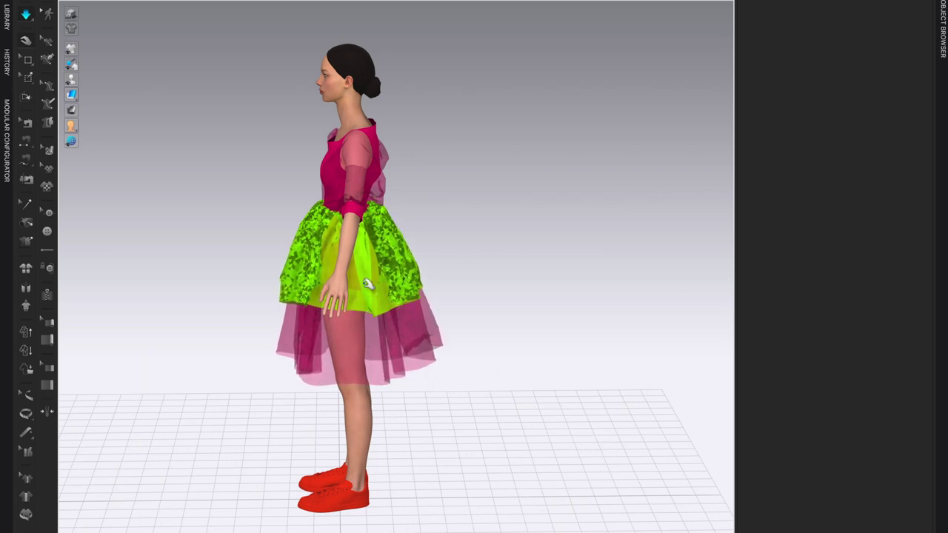
right_drag(496, 469, 548, 469)
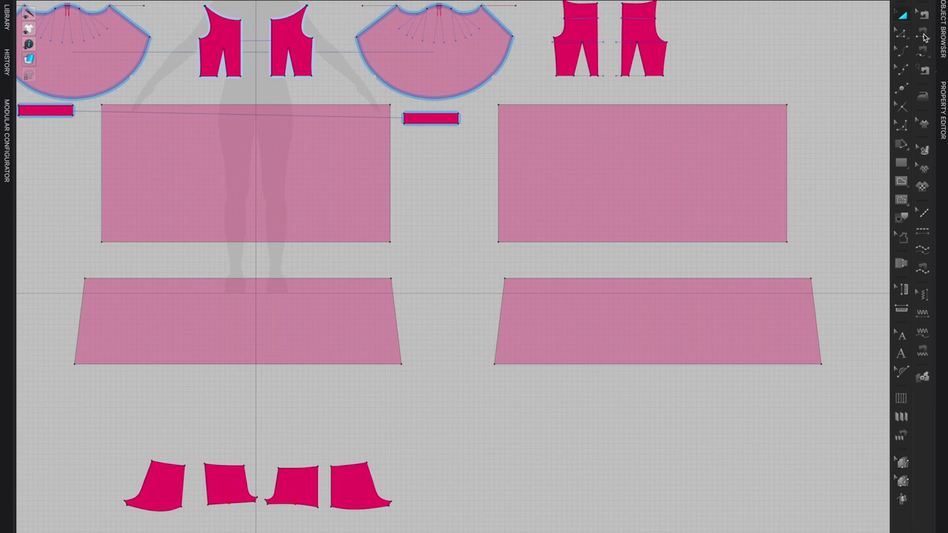
Step: Sew the side edges of the front trapezoidal piece to the matching side edges of the back trapezoidal piece
key(n)
click(504, 299)
click(397, 307)
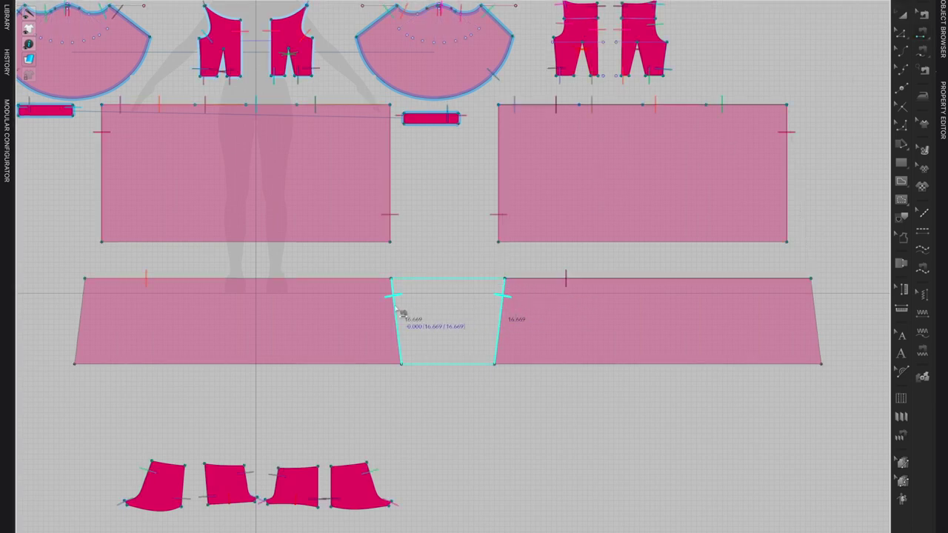
click(83, 303)
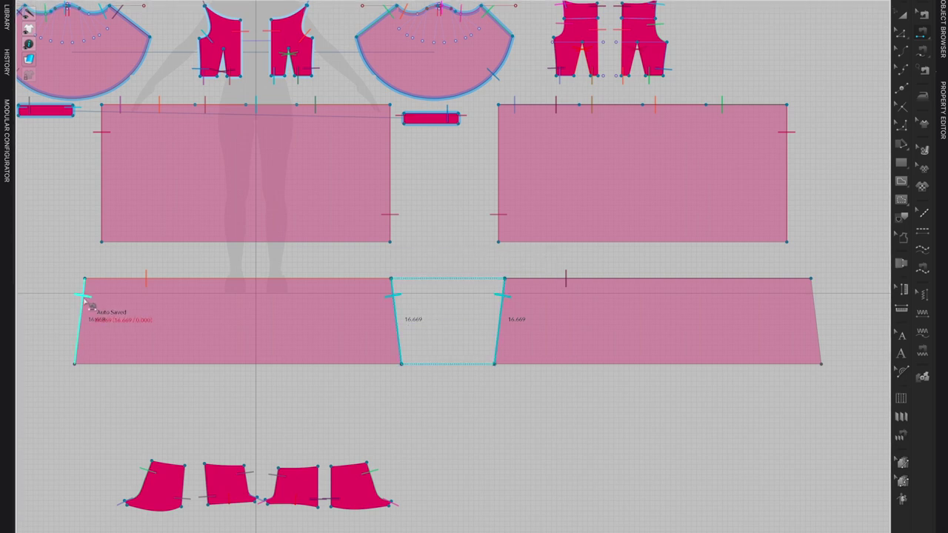
click(819, 305)
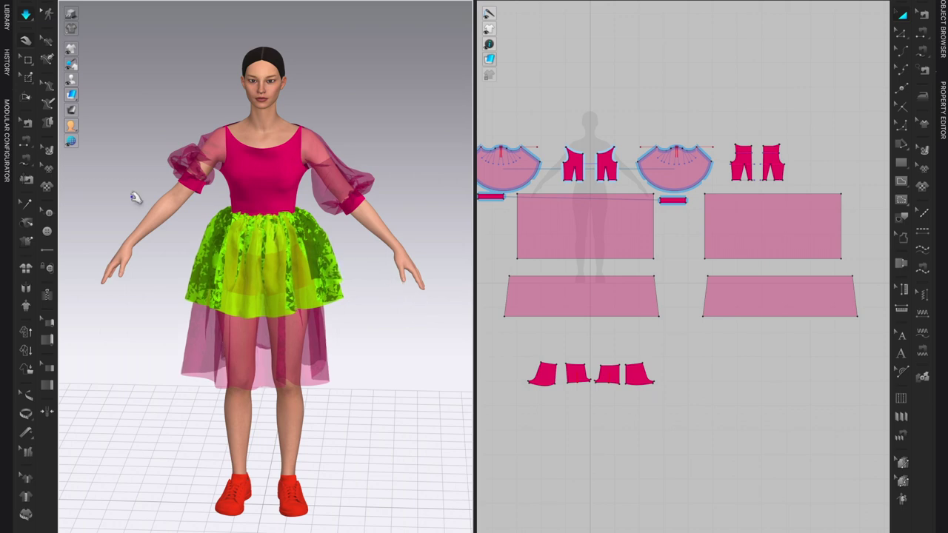
Step: Pull the avatar's right cuff and puff sleeve into place during simulation, and stop the simulation
scroll(255, 202, up, 1)
scroll(256, 202, up, 1)
drag(163, 148, 124, 215)
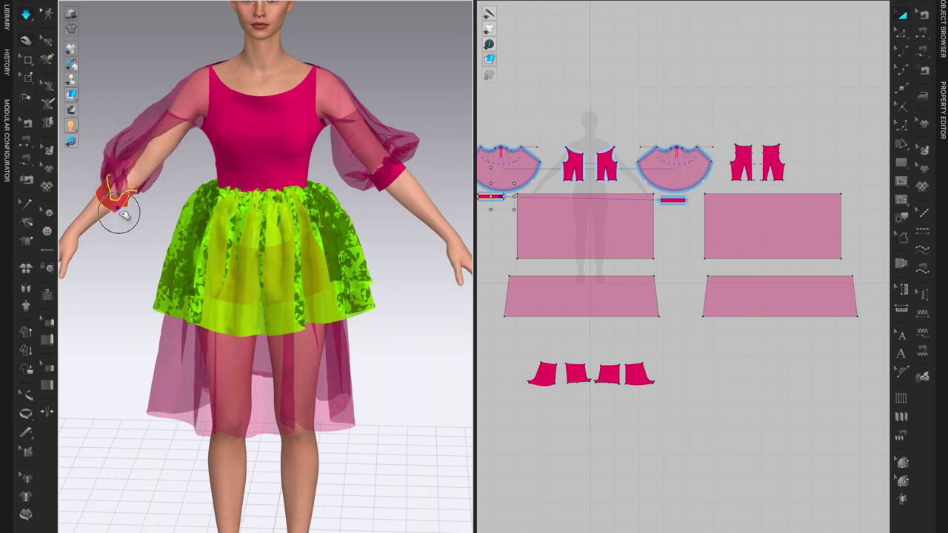
click(177, 170)
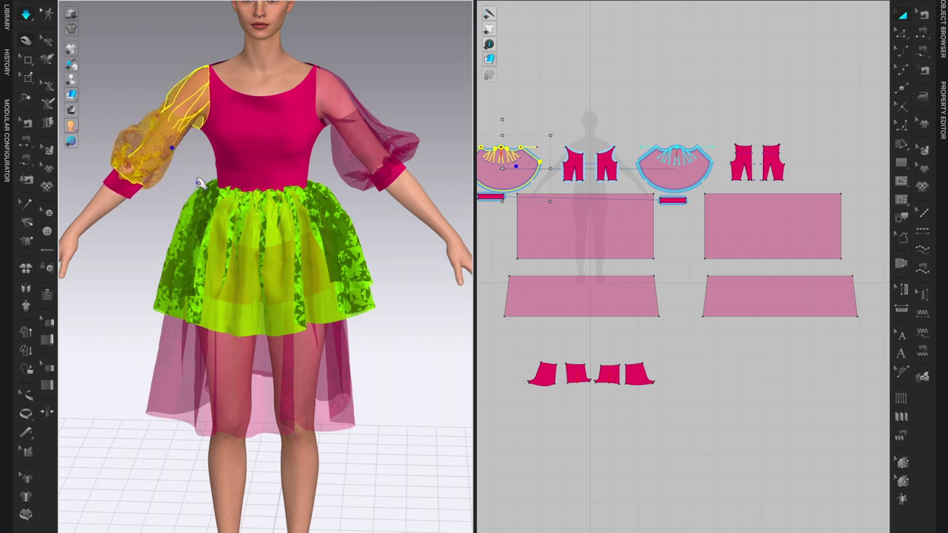
scroll(191, 165, up, 4)
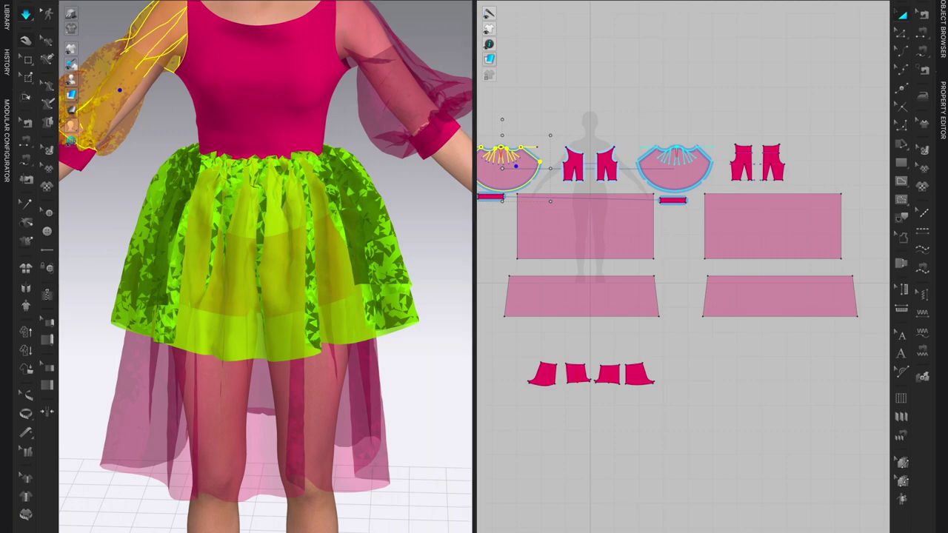
key(ctrl+1)
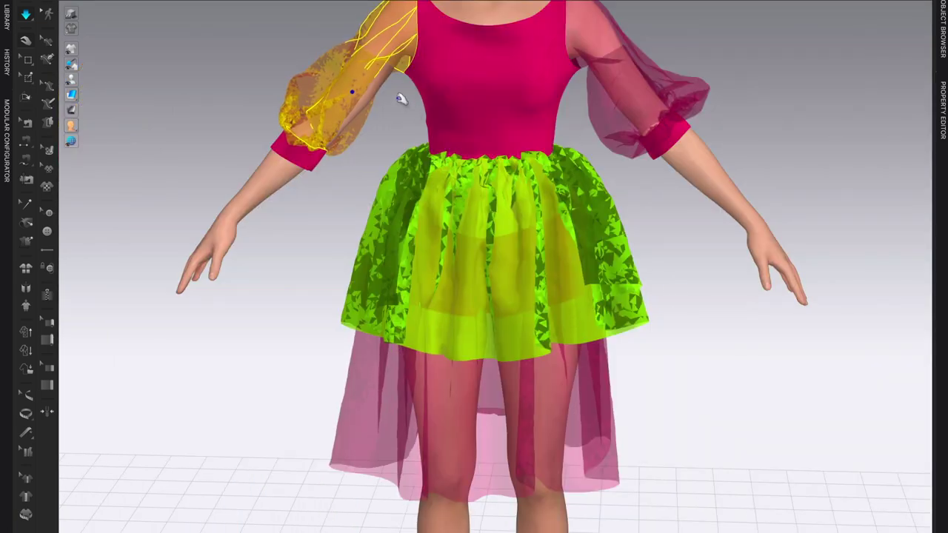
right_drag(377, 125, 400, 125)
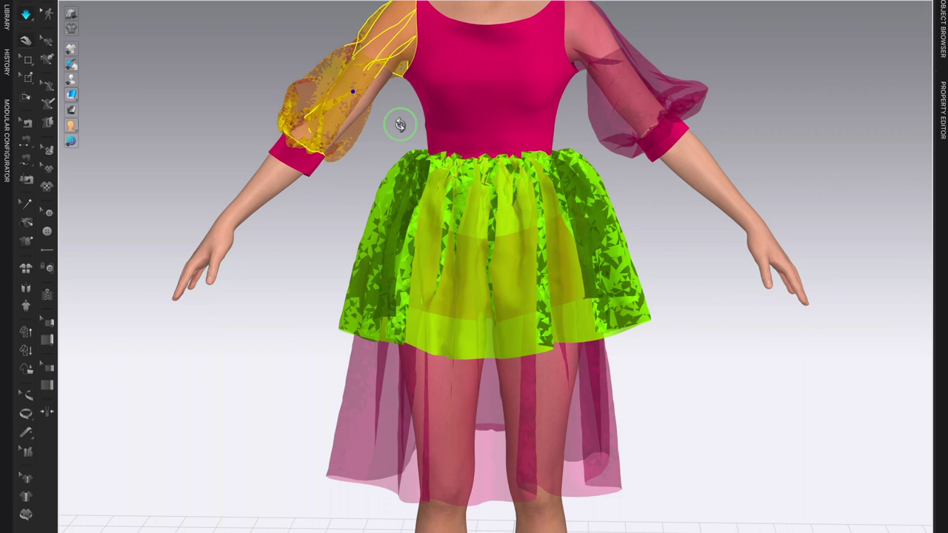
drag(386, 121, 412, 202)
key(space)
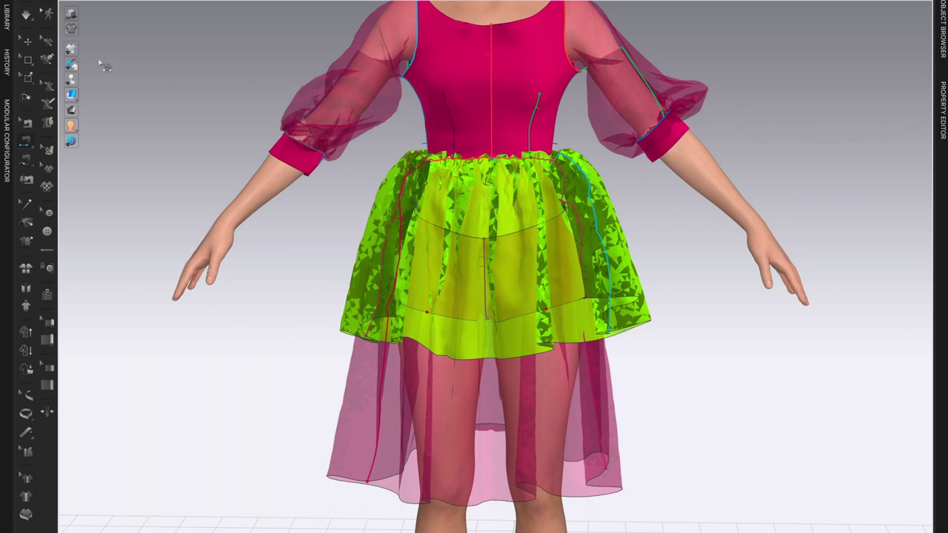
Step: Select a small mesh area on the avatar's right sleeve with a box selection and locate it in the 2D pattern layout
click(28, 61)
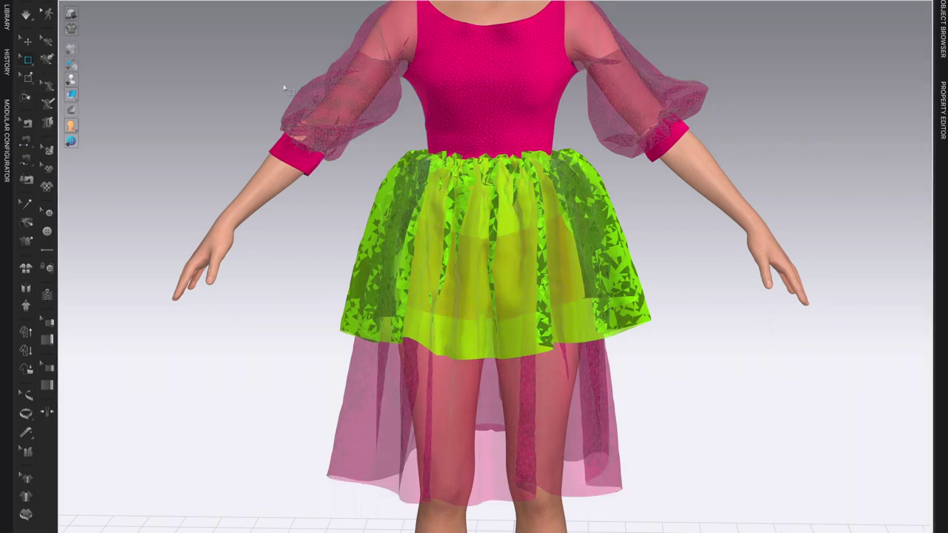
right_drag(376, 161, 345, 148)
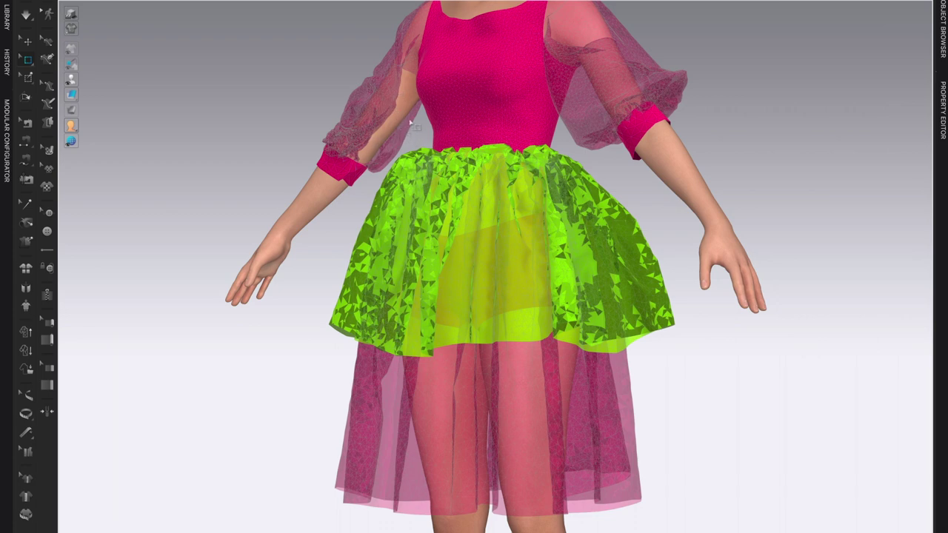
click(380, 143)
key(ctrl+tab)
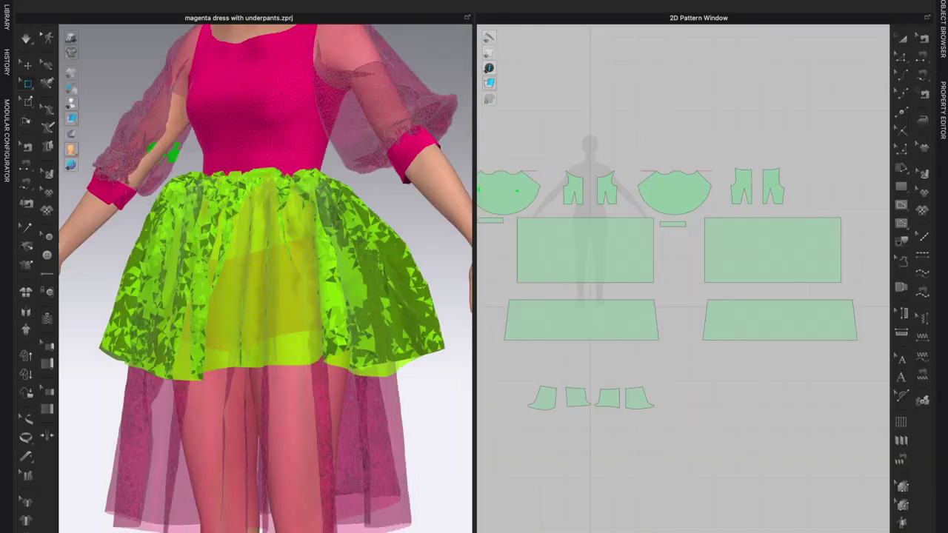
scroll(708, 412, down, 3)
scroll(656, 374, up, 5)
scroll(639, 294, down, 1)
scroll(716, 385, up, 4)
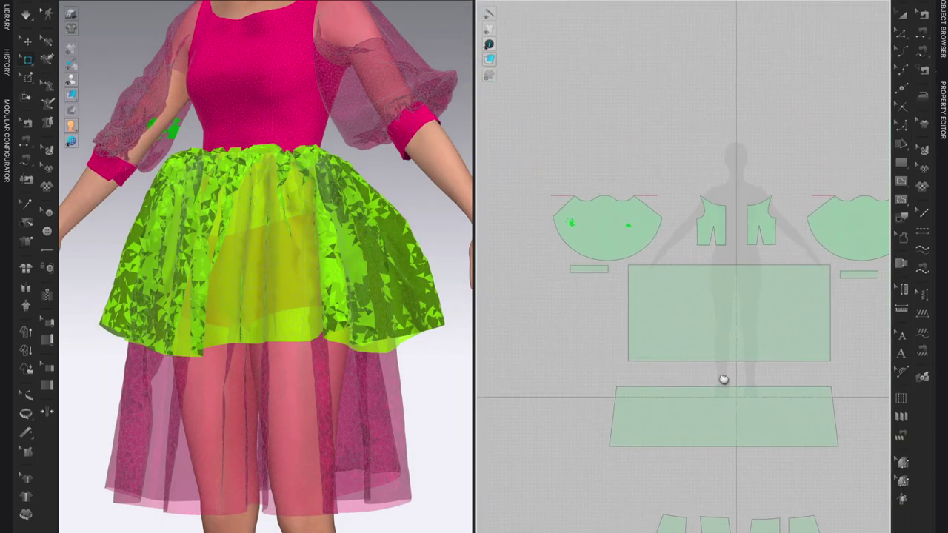
Step: Box-select mesh areas near both side edges of the puff sleeve piece in the 2D layout and locate them on the 3D sleeve
scroll(672, 321, up, 2)
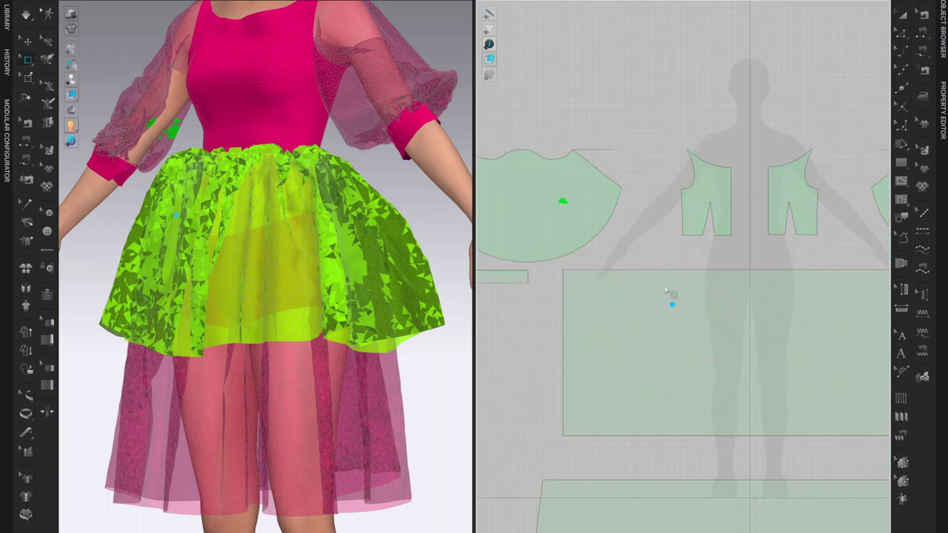
scroll(722, 272, down, 2)
scroll(782, 281, up, 2)
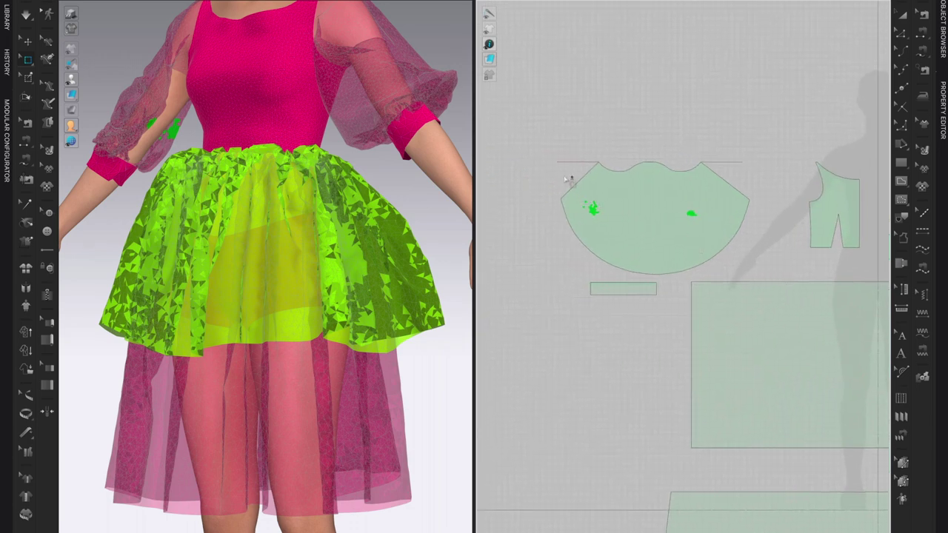
drag(559, 160, 607, 238)
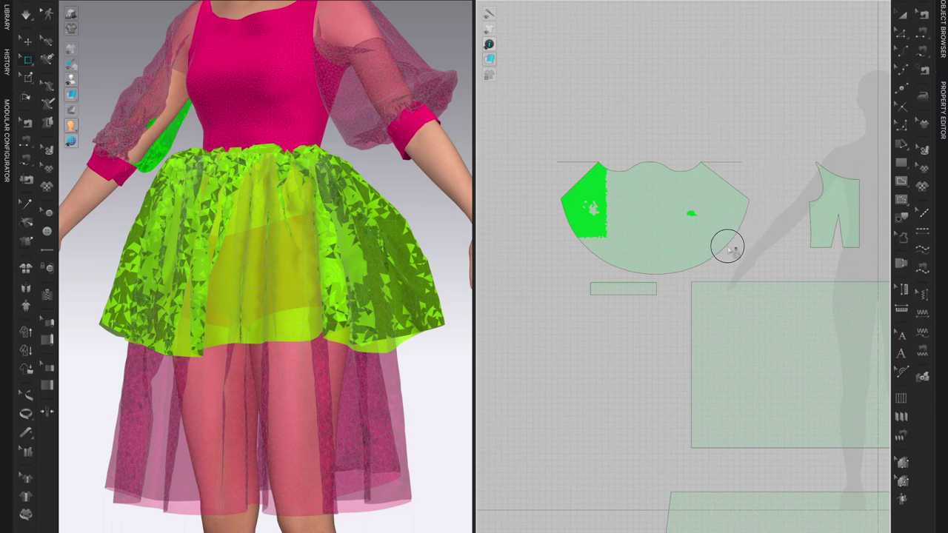
drag(685, 229, 680, 219)
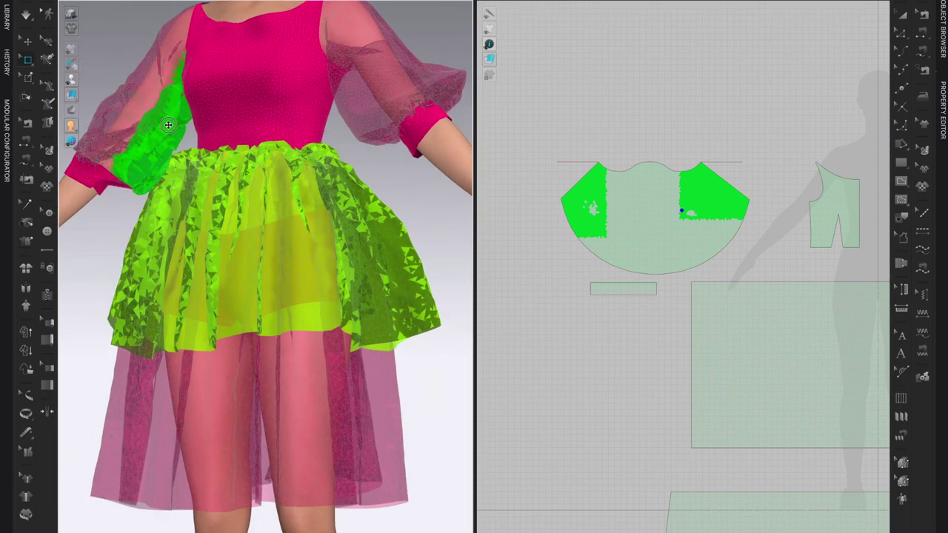
right_drag(434, 248, 450, 268)
click(137, 103)
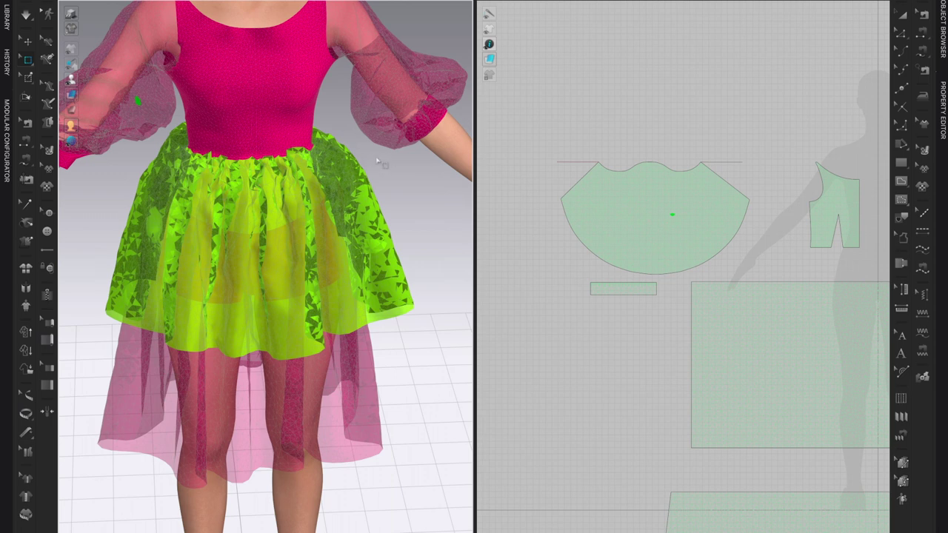
Step: Simulate the dress in the full 3D scene, pull the avatar's left cuff slightly down the arm, and stop the simulation
key(space)
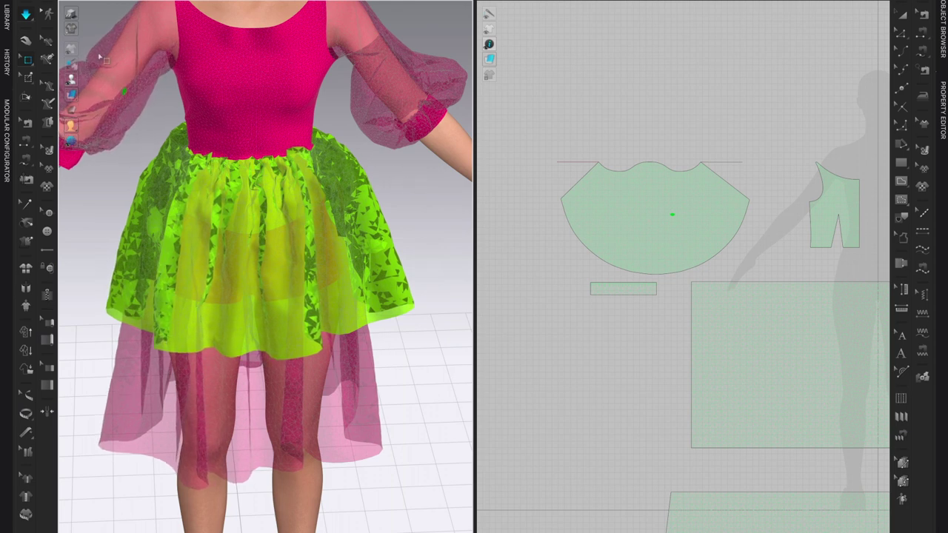
click(25, 42)
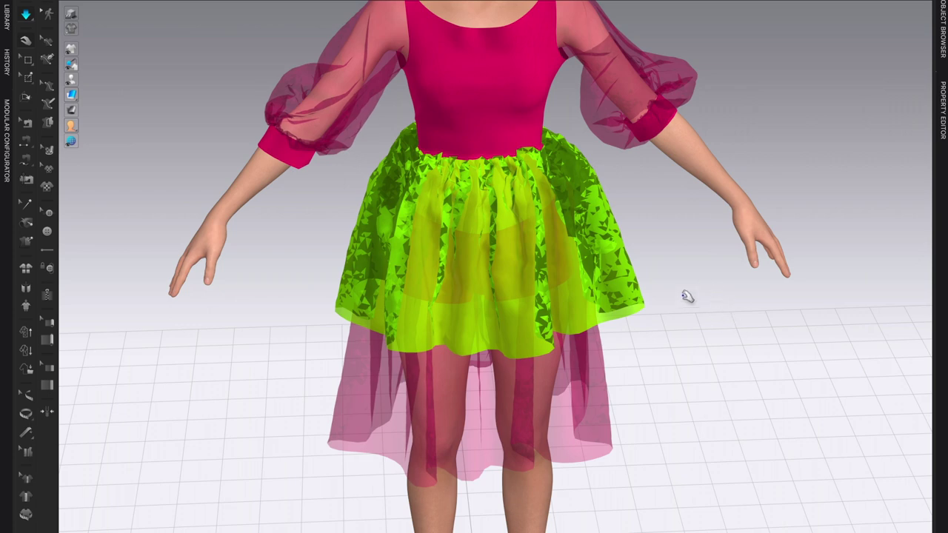
scroll(685, 294, down, 1)
mouse_move(721, 307)
right_down()
mouse_move(713, 292)
mouse_move(725, 300)
right_up()
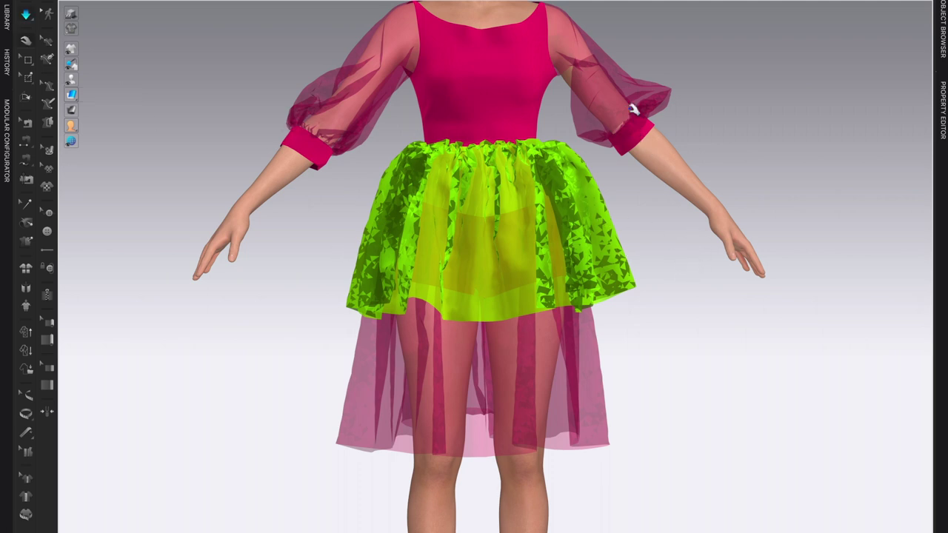
mouse_move(643, 146)
mouse_down()
mouse_move(665, 168)
mouse_move(652, 152)
mouse_up()
right_drag(668, 207, 637, 232)
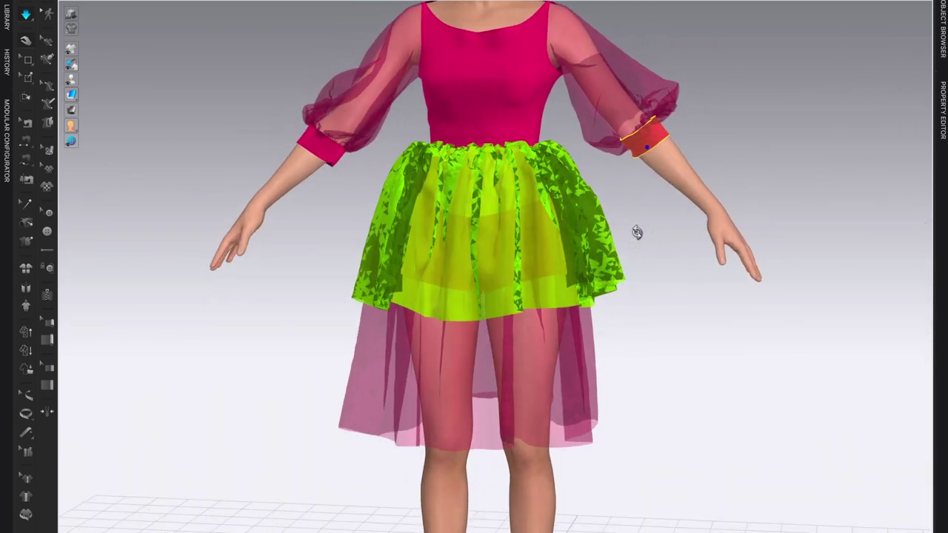
scroll(637, 233, down, 6)
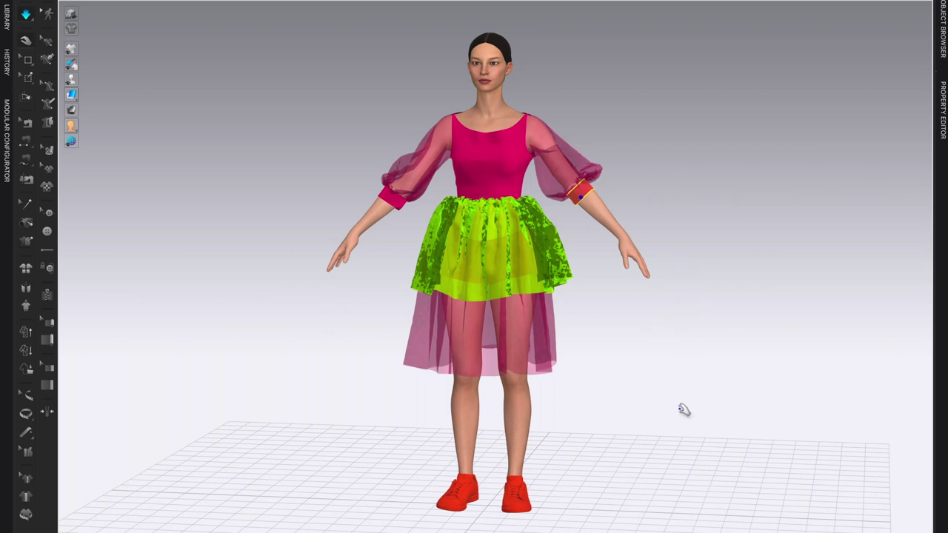
key(space)
Step: Set the simulation layer of the front and back trapezoidal skirt pieces to 0 and deselect them
click(943, 111)
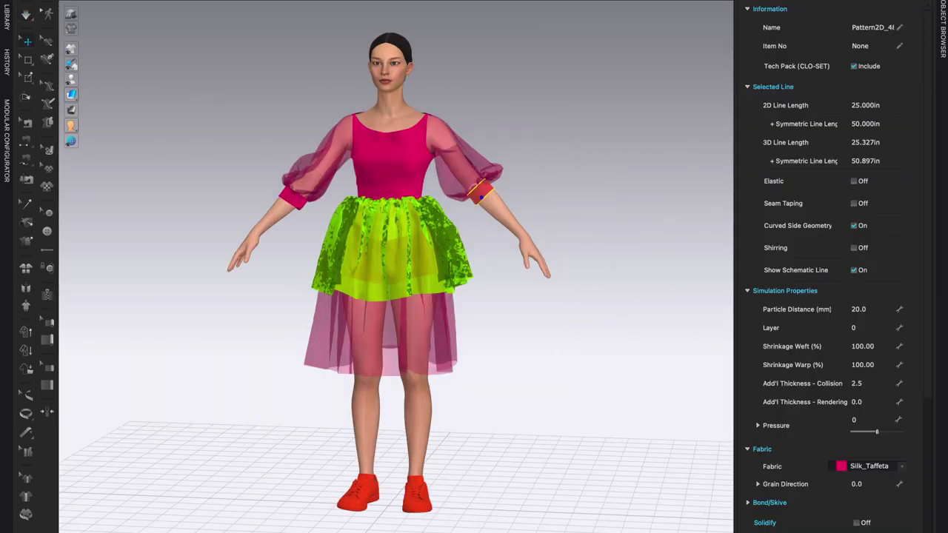
key(F6)
scroll(507, 377, down, 10)
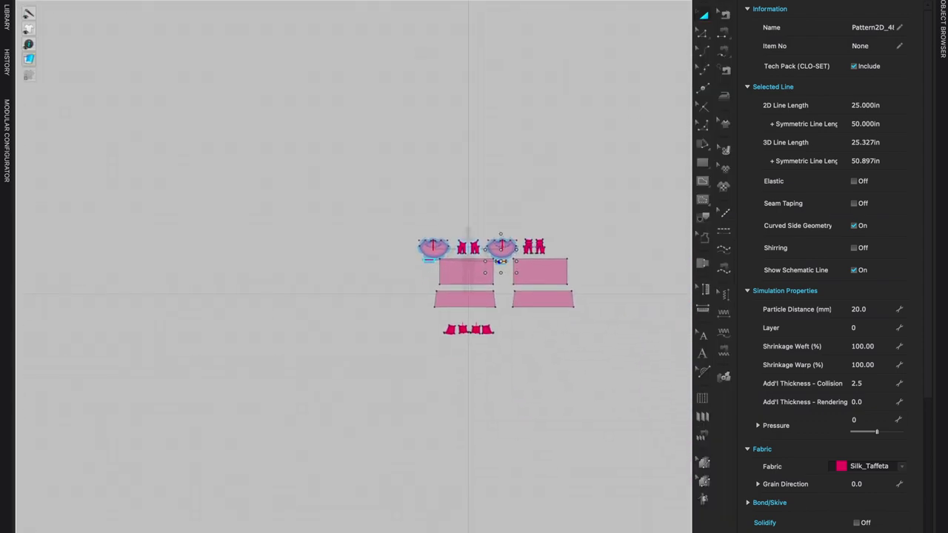
key(F5)
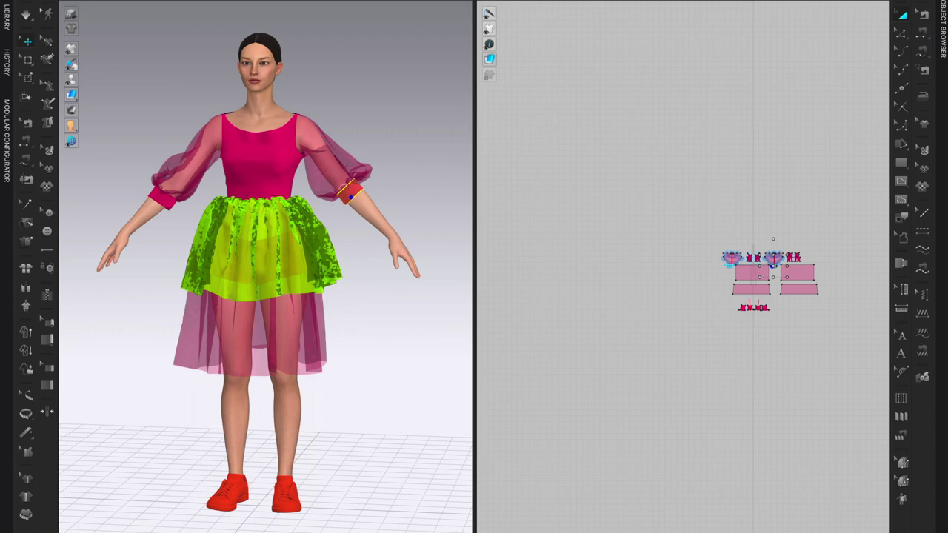
scroll(683, 314, up, 4)
middle_drag(758, 339, 614, 325)
click(642, 283)
shift+click(719, 281)
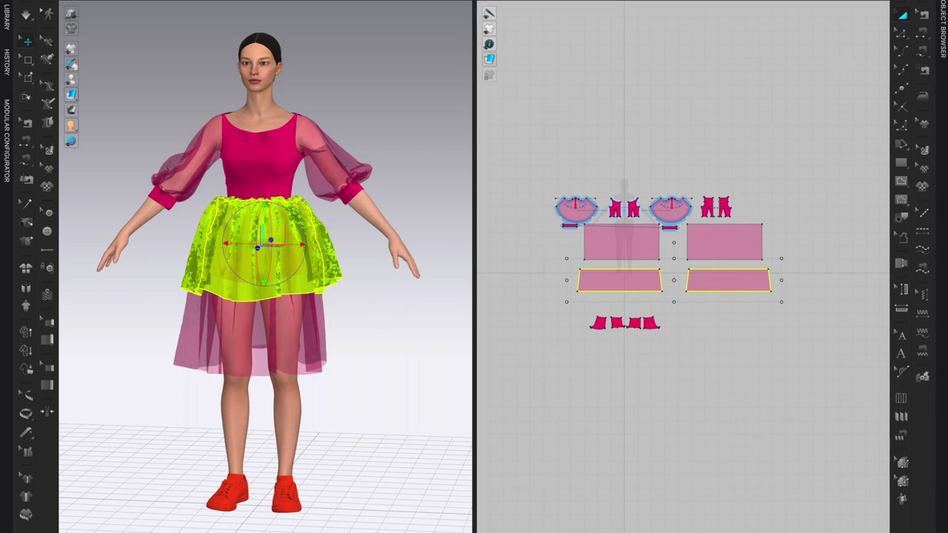
click(6, 18)
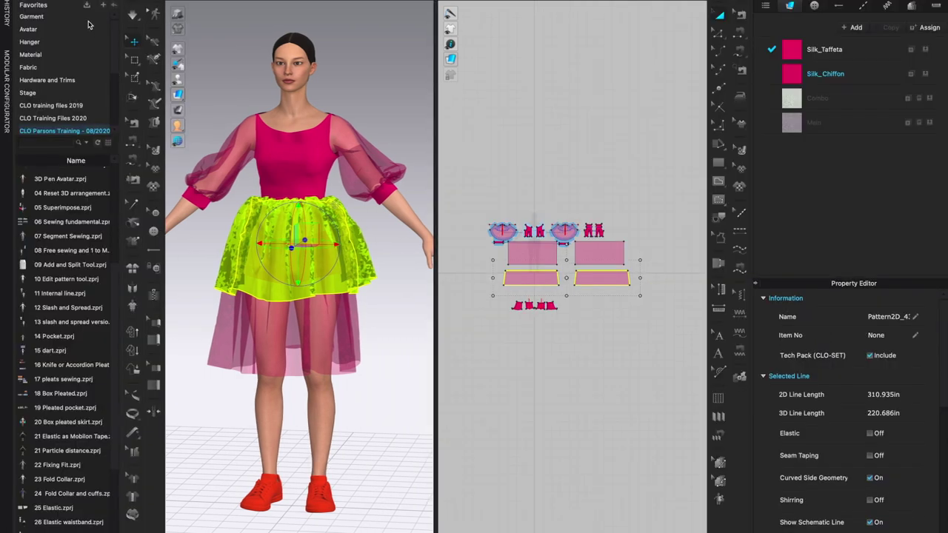
click(116, 5)
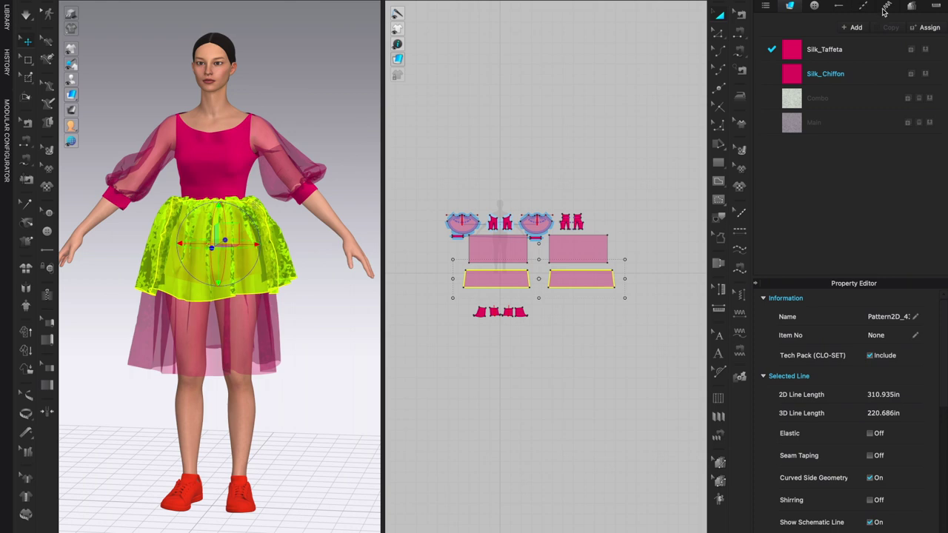
click(757, 4)
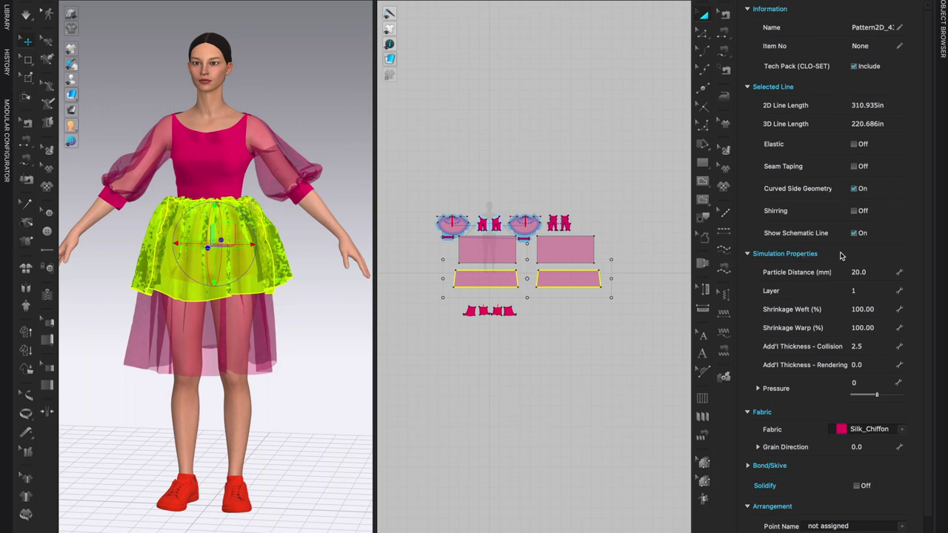
double_click(868, 290)
text(0)
click(577, 414)
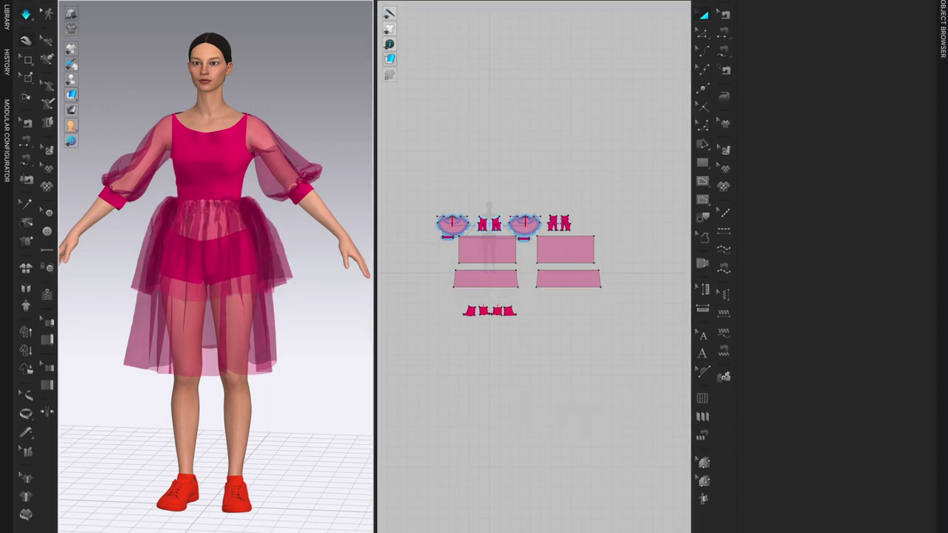
Step: Simulate the dress with the skirt pieces on layer 0 in the full 3D scene and inspect the drape from the front
key(ctrl+2)
mouse_move(559, 402)
right_down()
mouse_move(578, 398)
mouse_move(552, 392)
right_up()
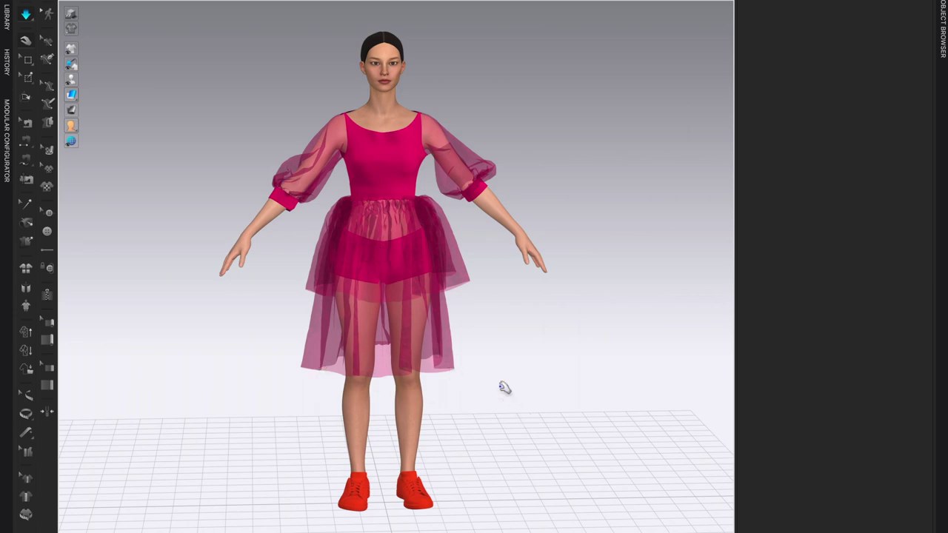
right_drag(541, 377, 523, 333)
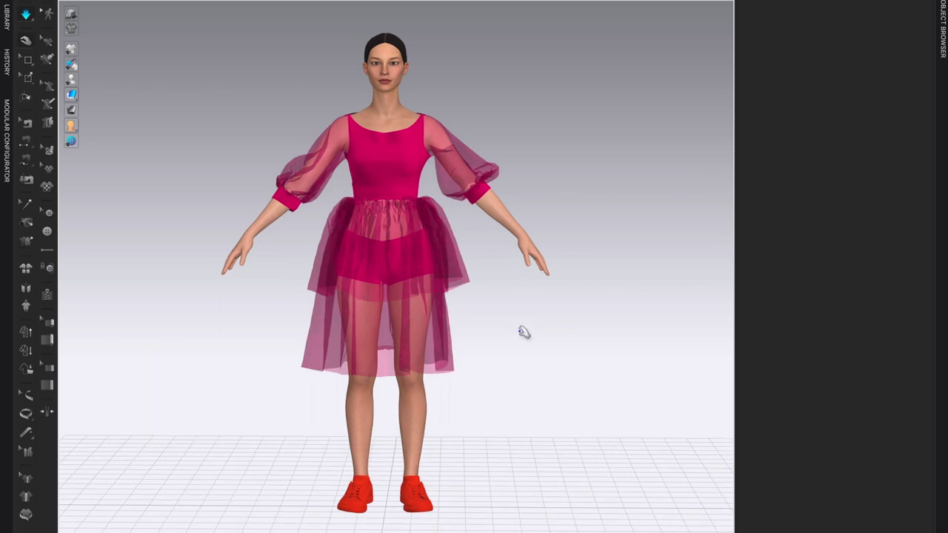